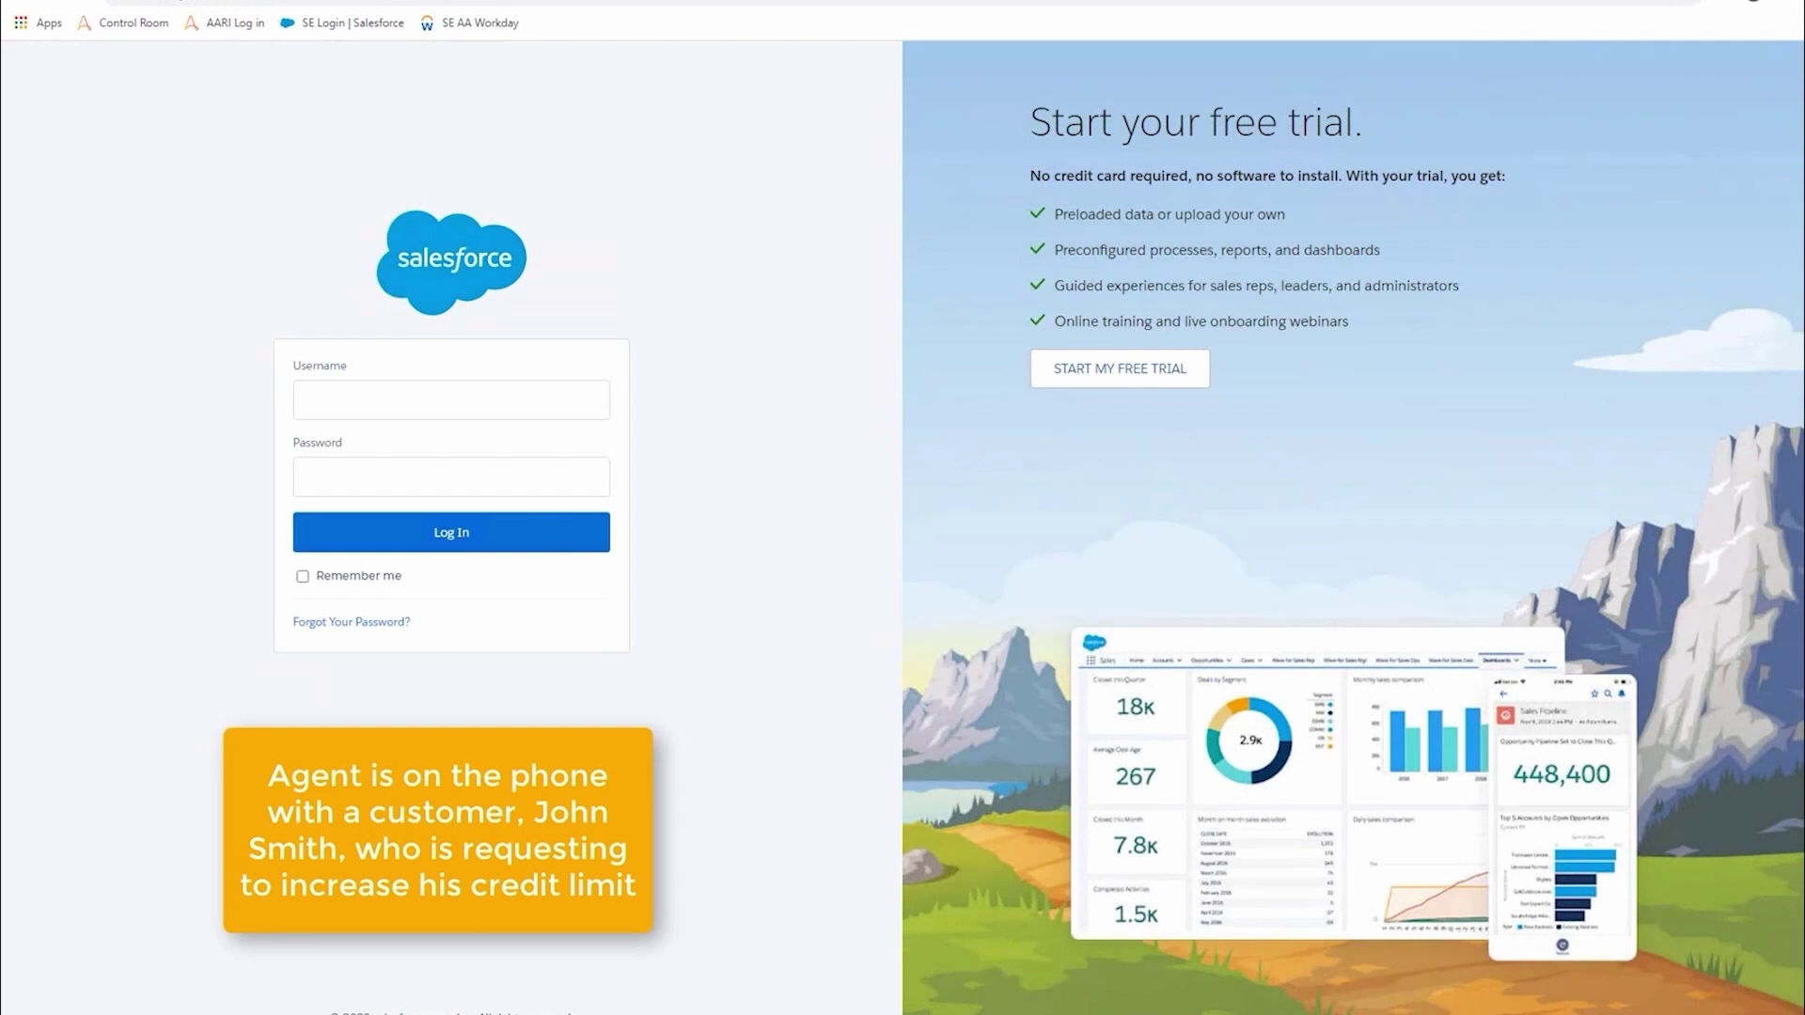
- Log in to Salesforce using the autofilled agent username and the account password
{"action": "left_click", "coordinate": [413, 401]}
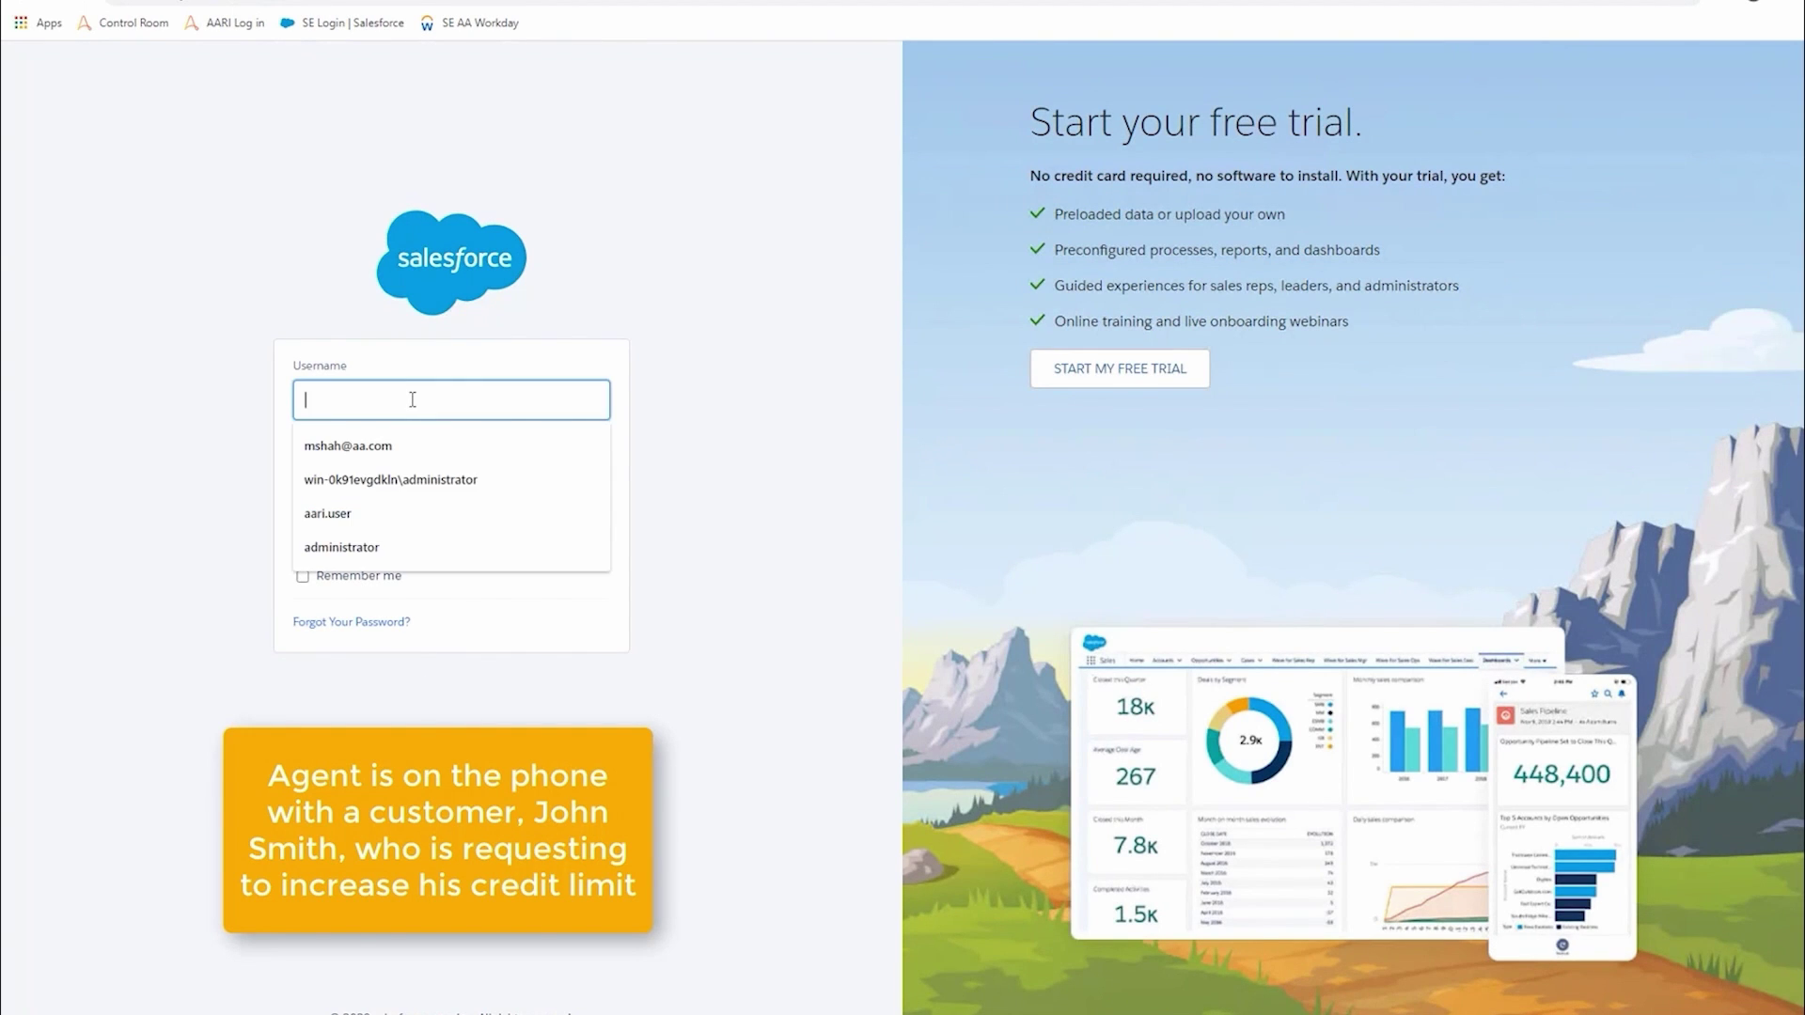
{"action": "left_click", "coordinate": [407, 447]}
{"action": "left_click", "coordinate": [412, 473]}
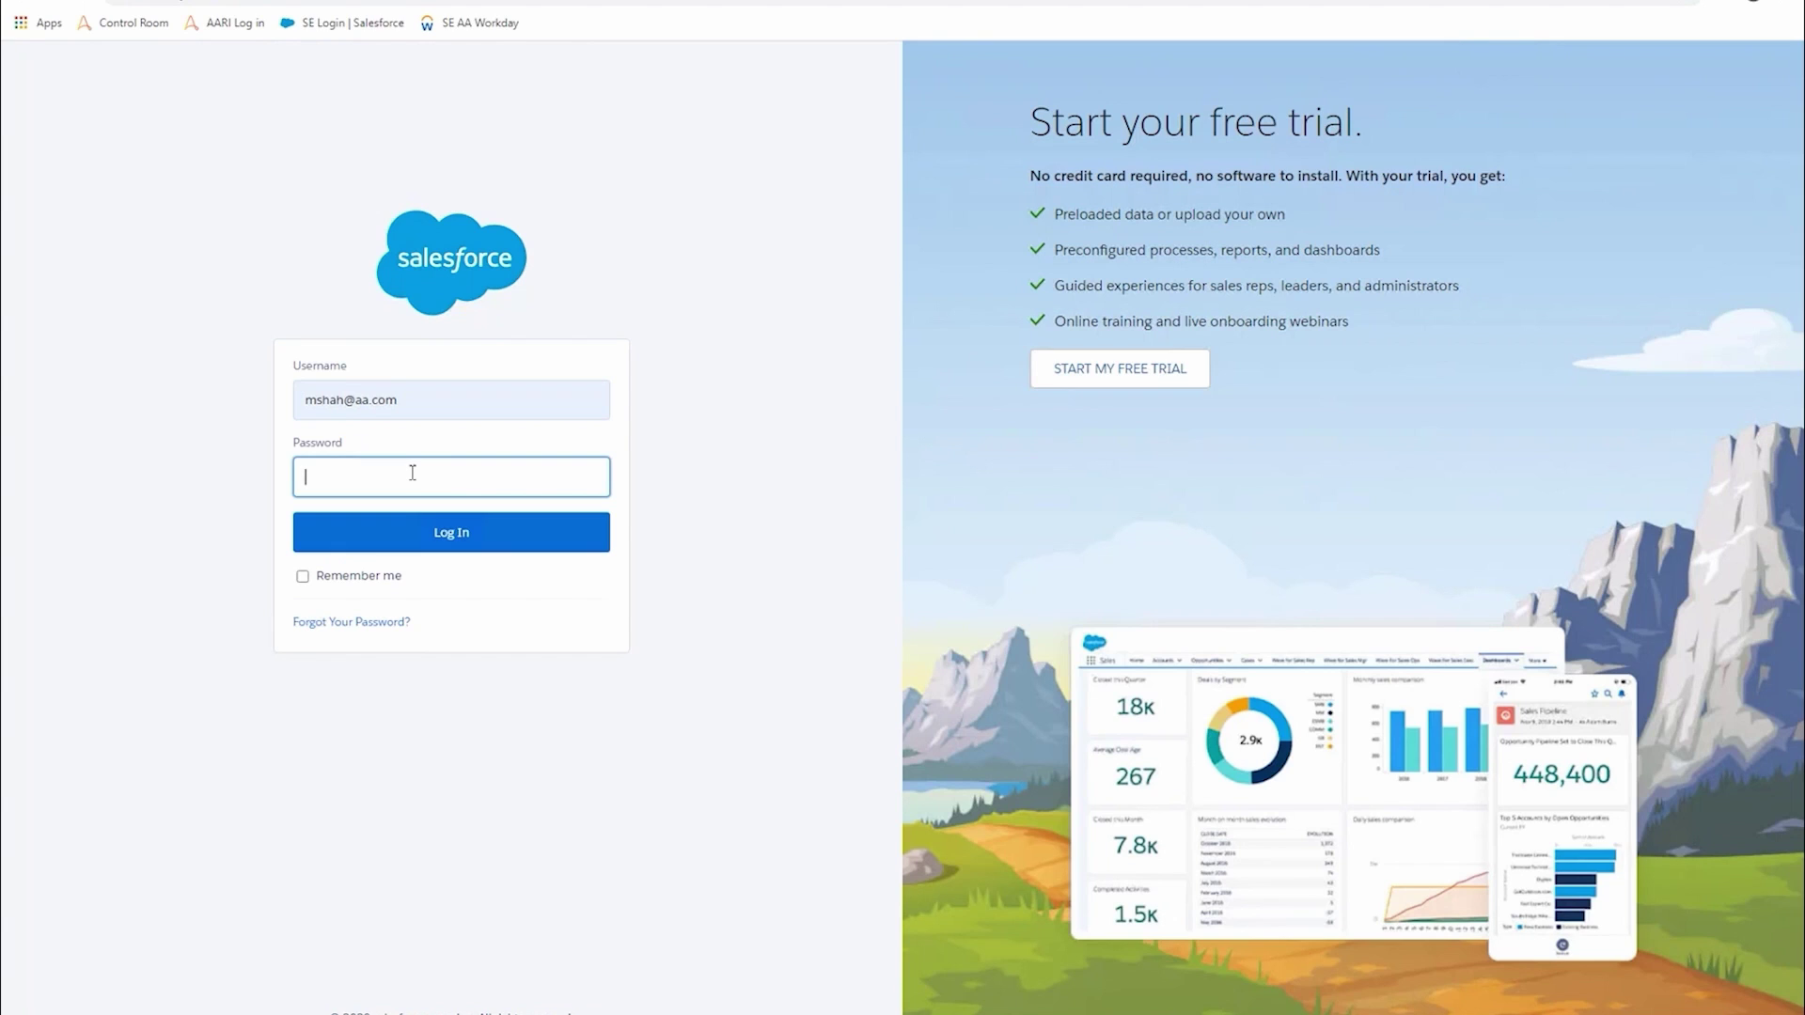
{"action": "type", "text": "•••••"}
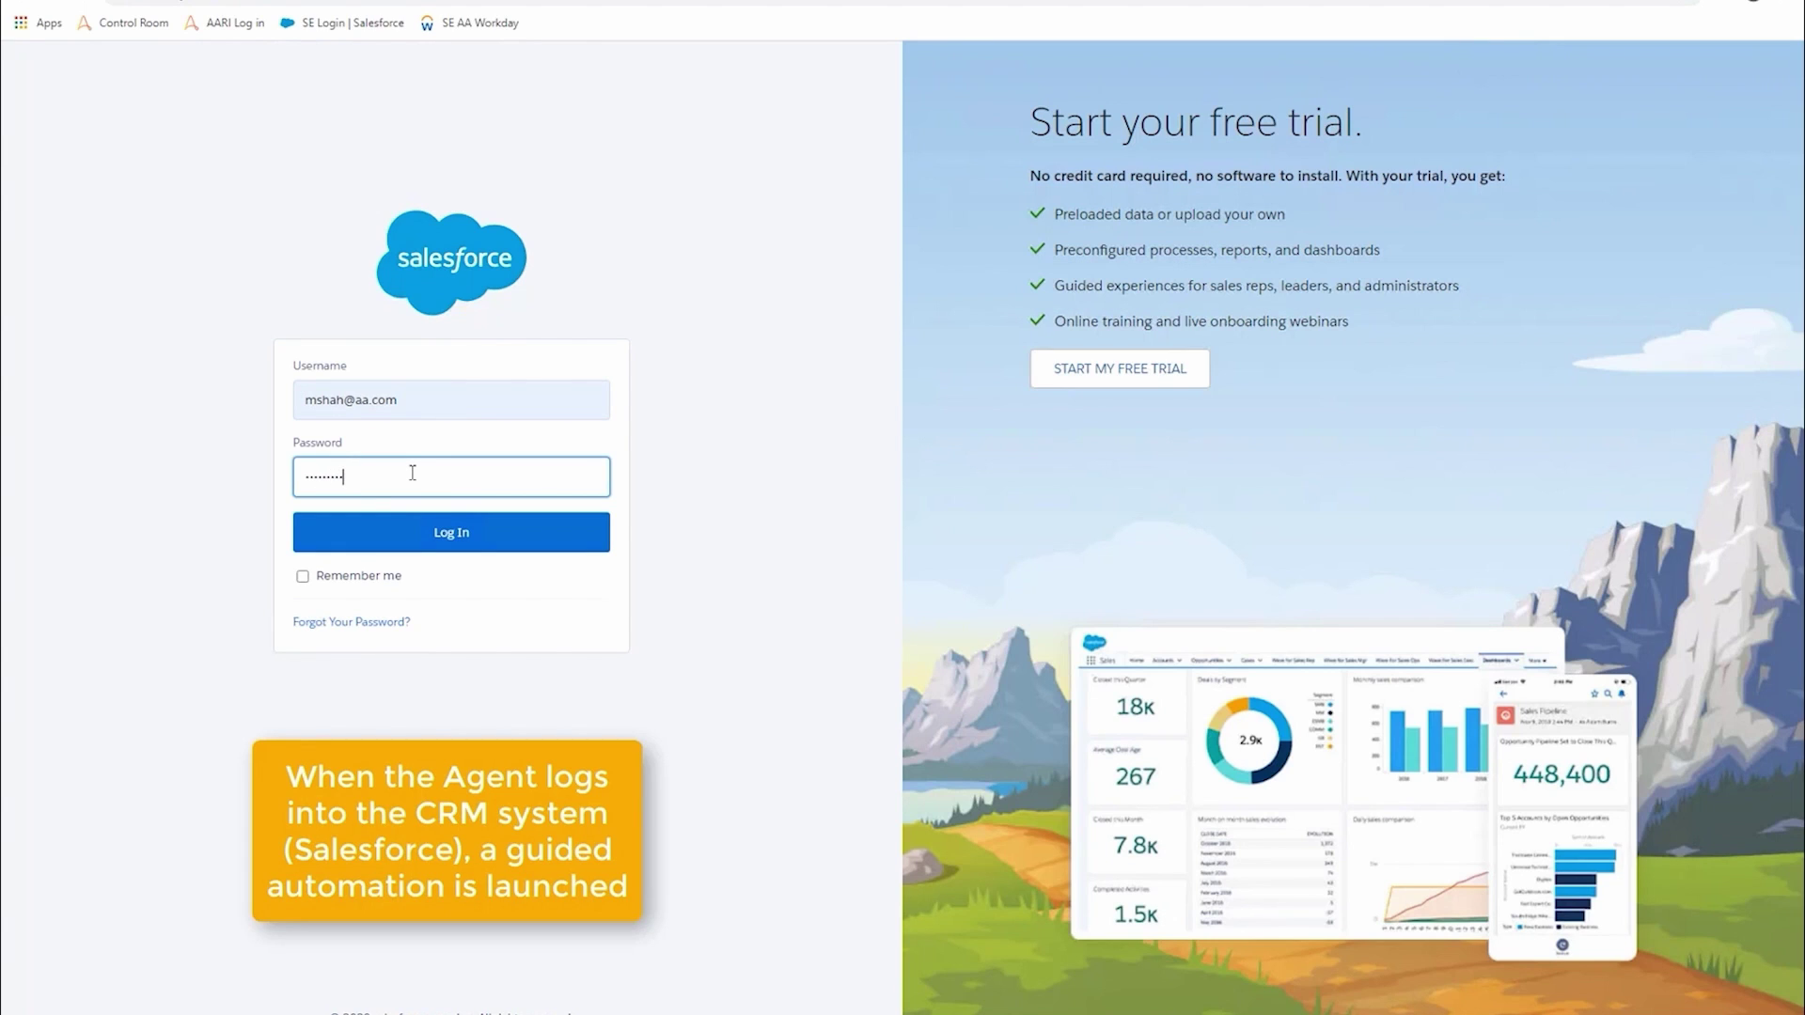
{"action": "left_click", "coordinate": [455, 537]}
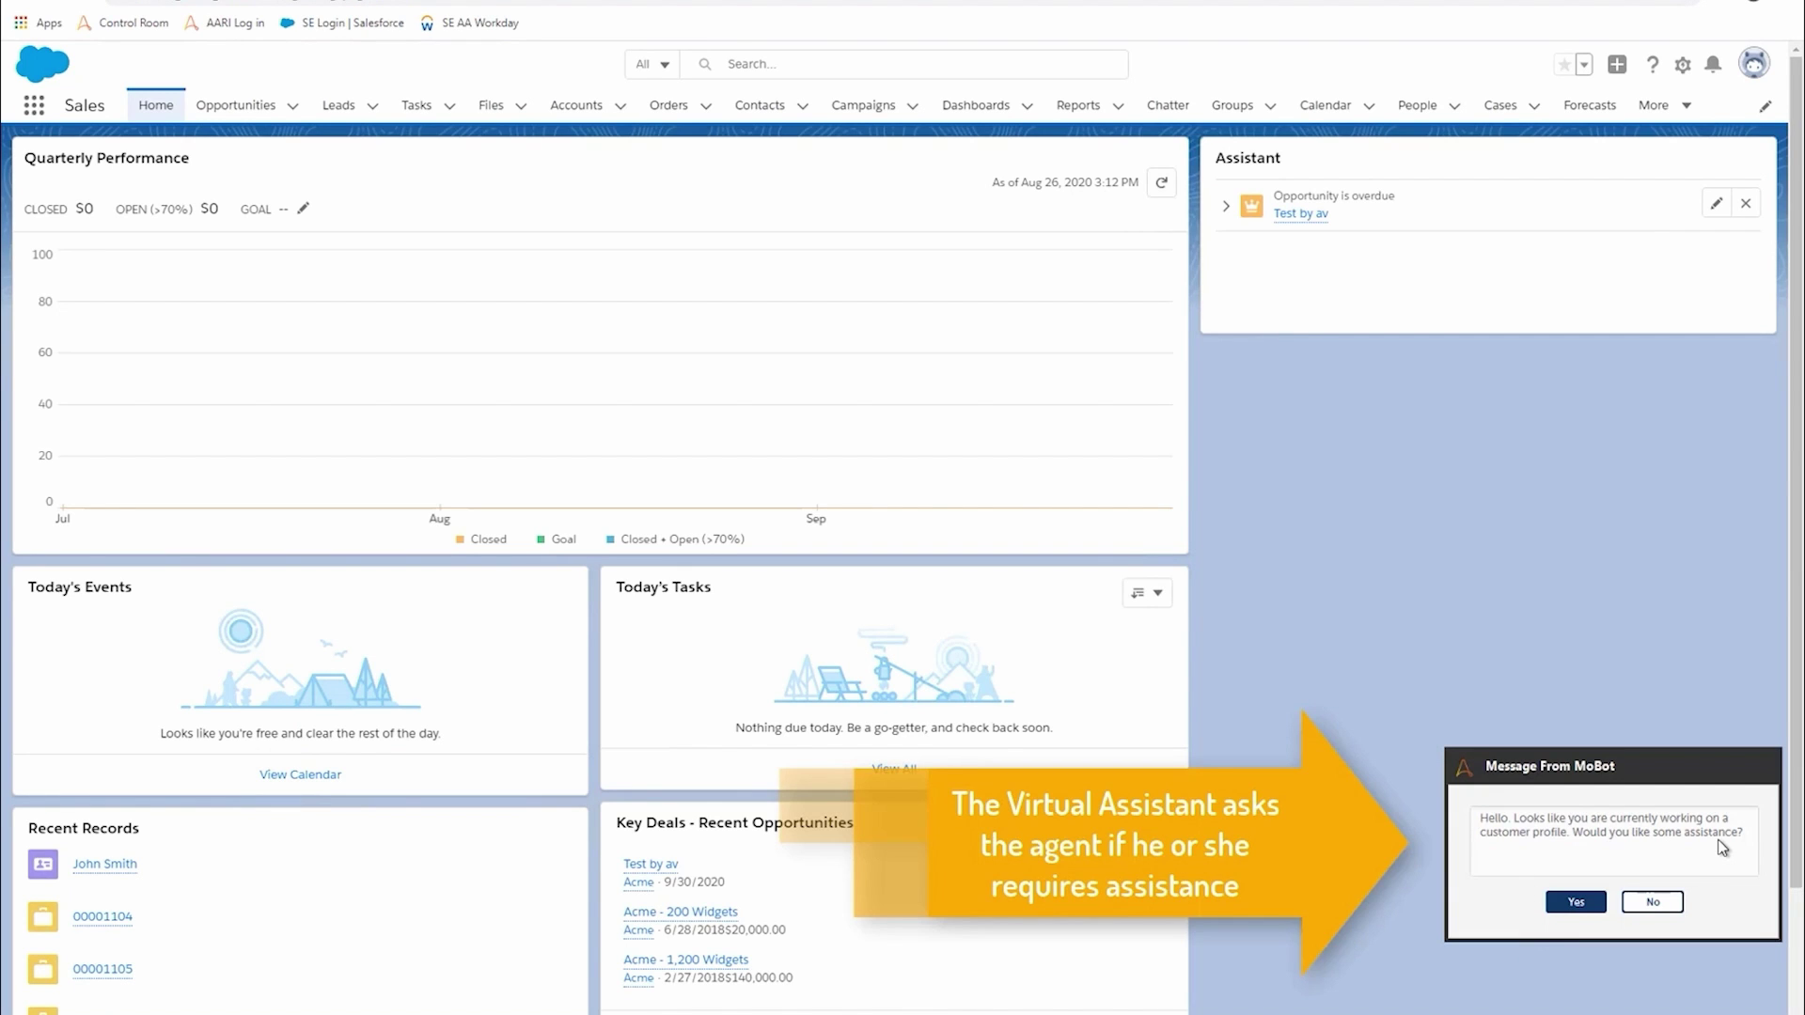
- Accept MoBot's help offer so the Request Launcher Pad appears
{"action": "left_click", "coordinate": [1587, 902]}
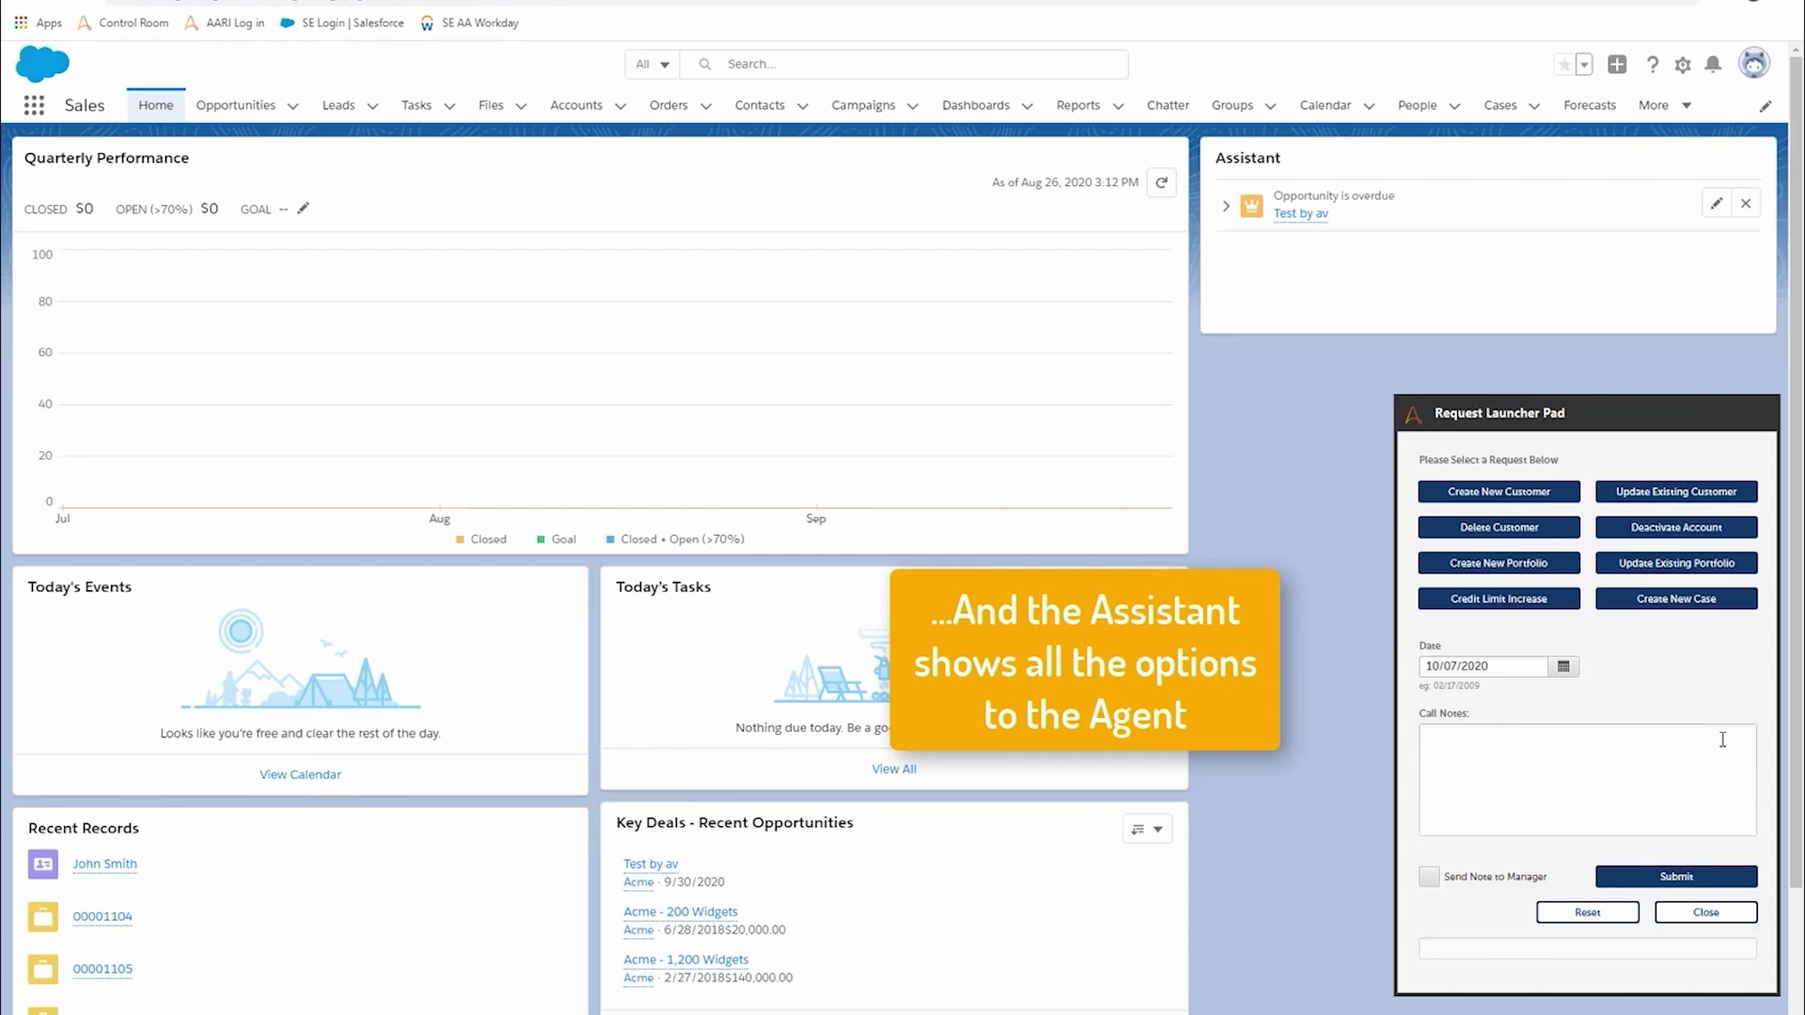
- Open the Credit Limit Increase form and look up the customer by first and last name
{"action": "left_click", "coordinate": [1513, 602]}
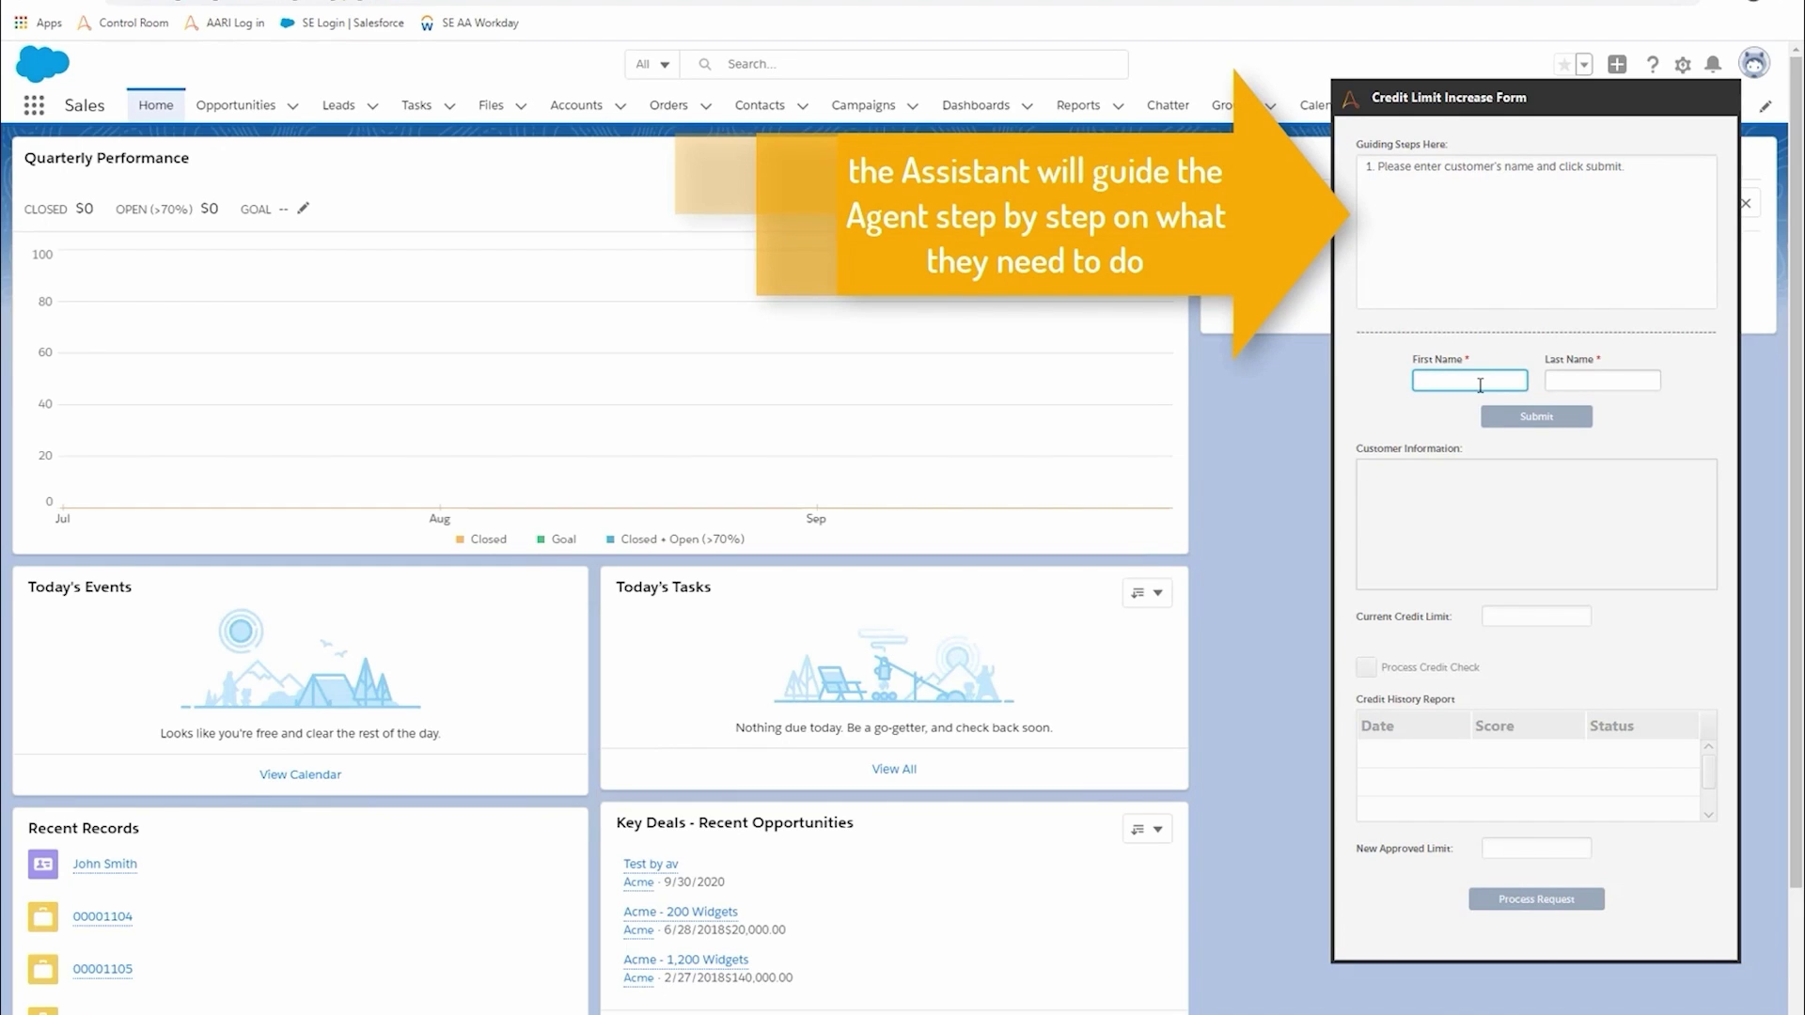
{"action": "type", "text": "john"}
{"action": "key", "text": "Tab"}
{"action": "type", "text": "smit"}
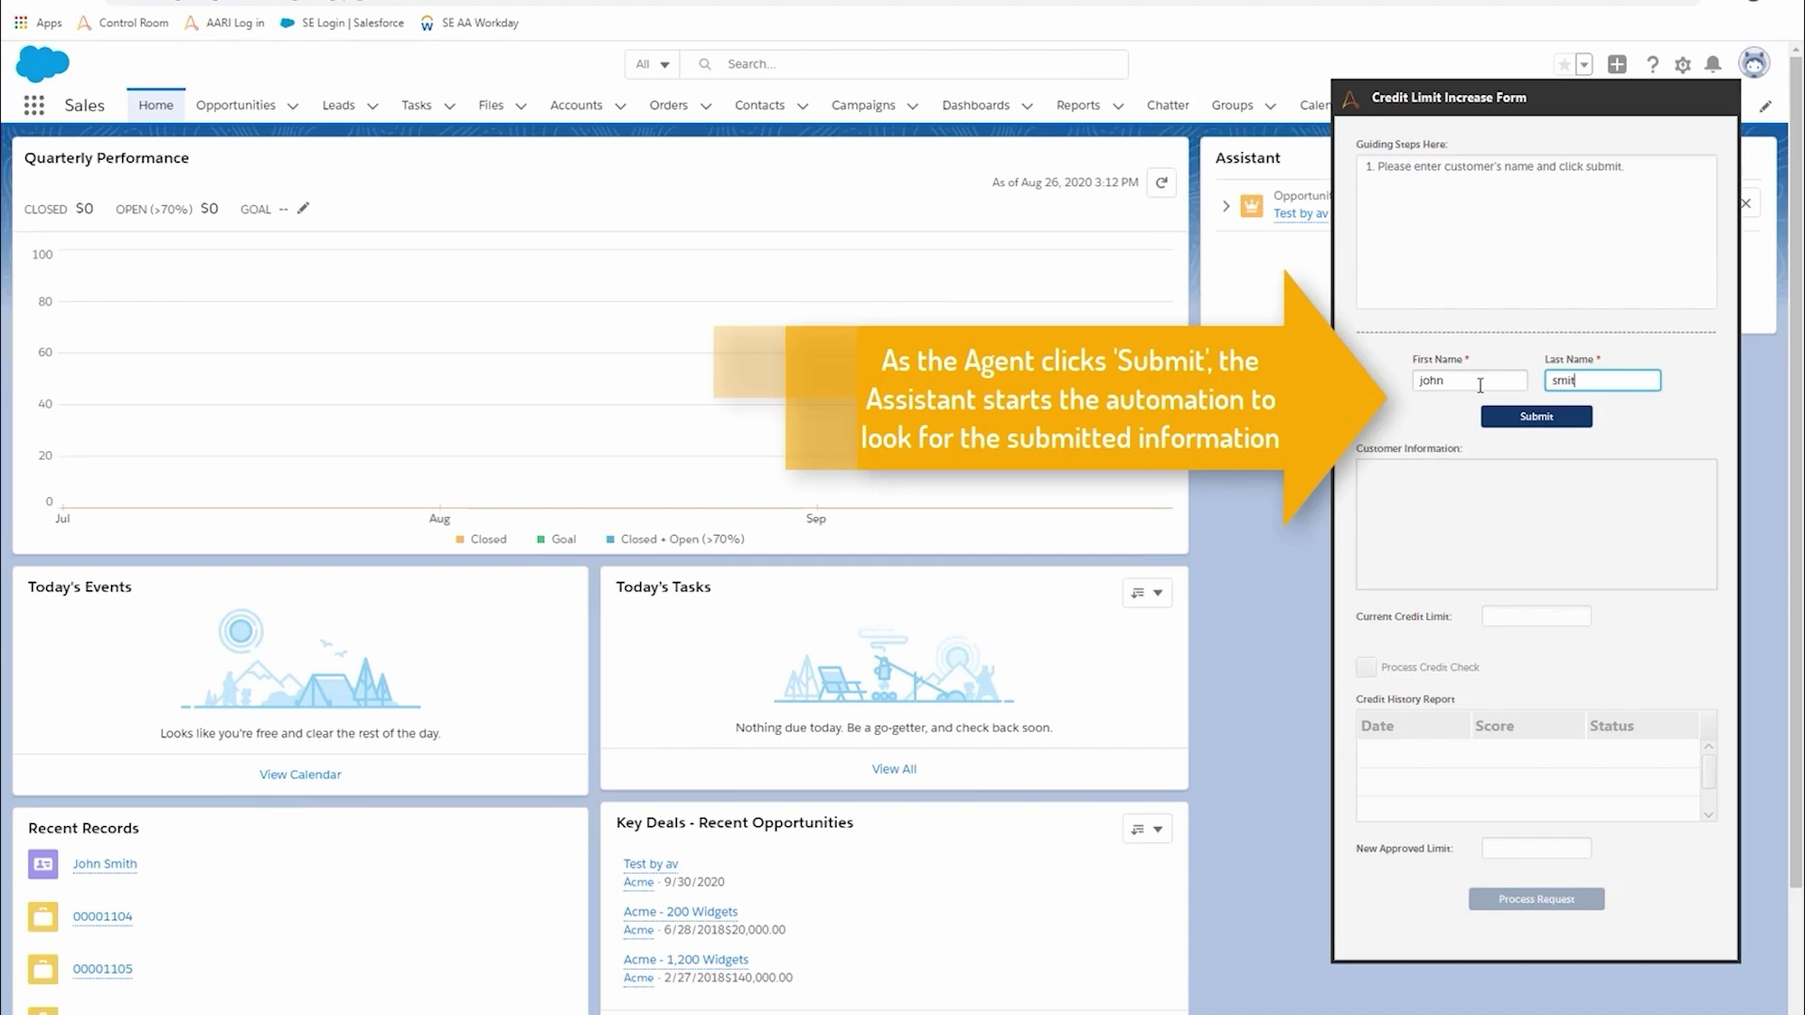
{"action": "left_click", "coordinate": [1534, 426]}
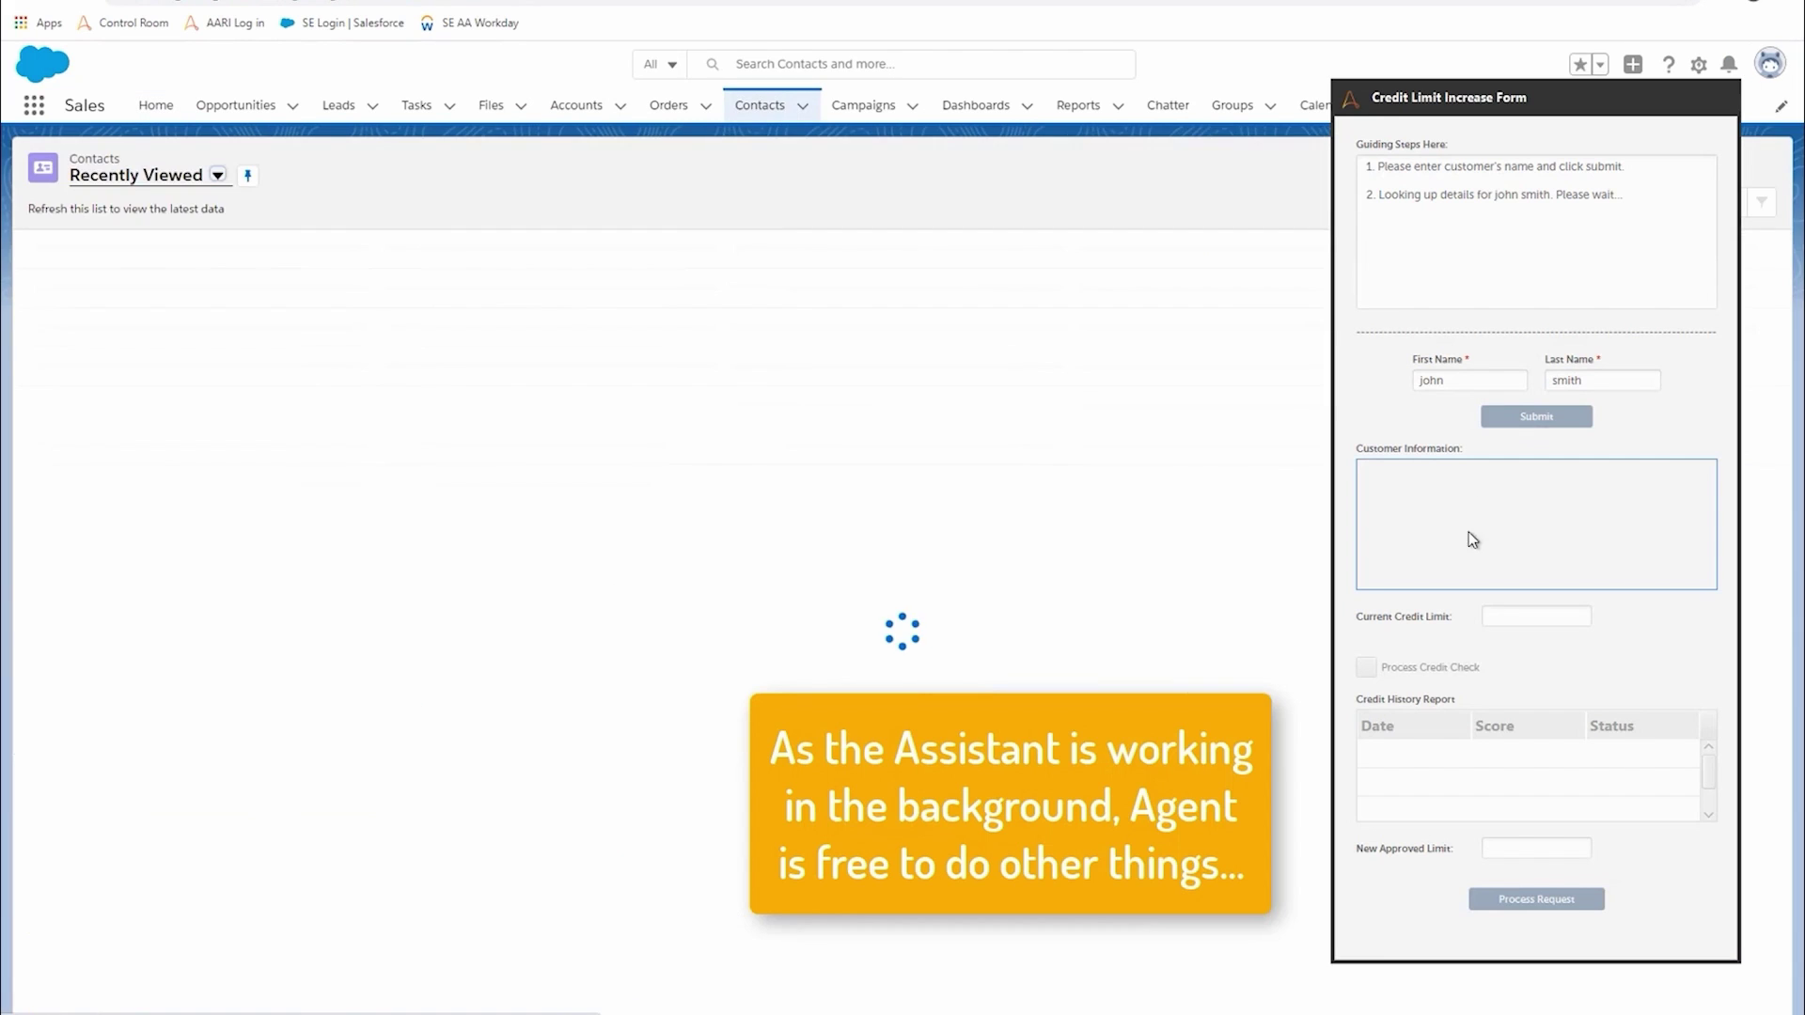
- Move the Credit Limit Increase Form aside and review the customer's contact record details
{"action": "left_click_drag", "start_coordinate": [1565, 103], "coordinate": [1520, 136]}
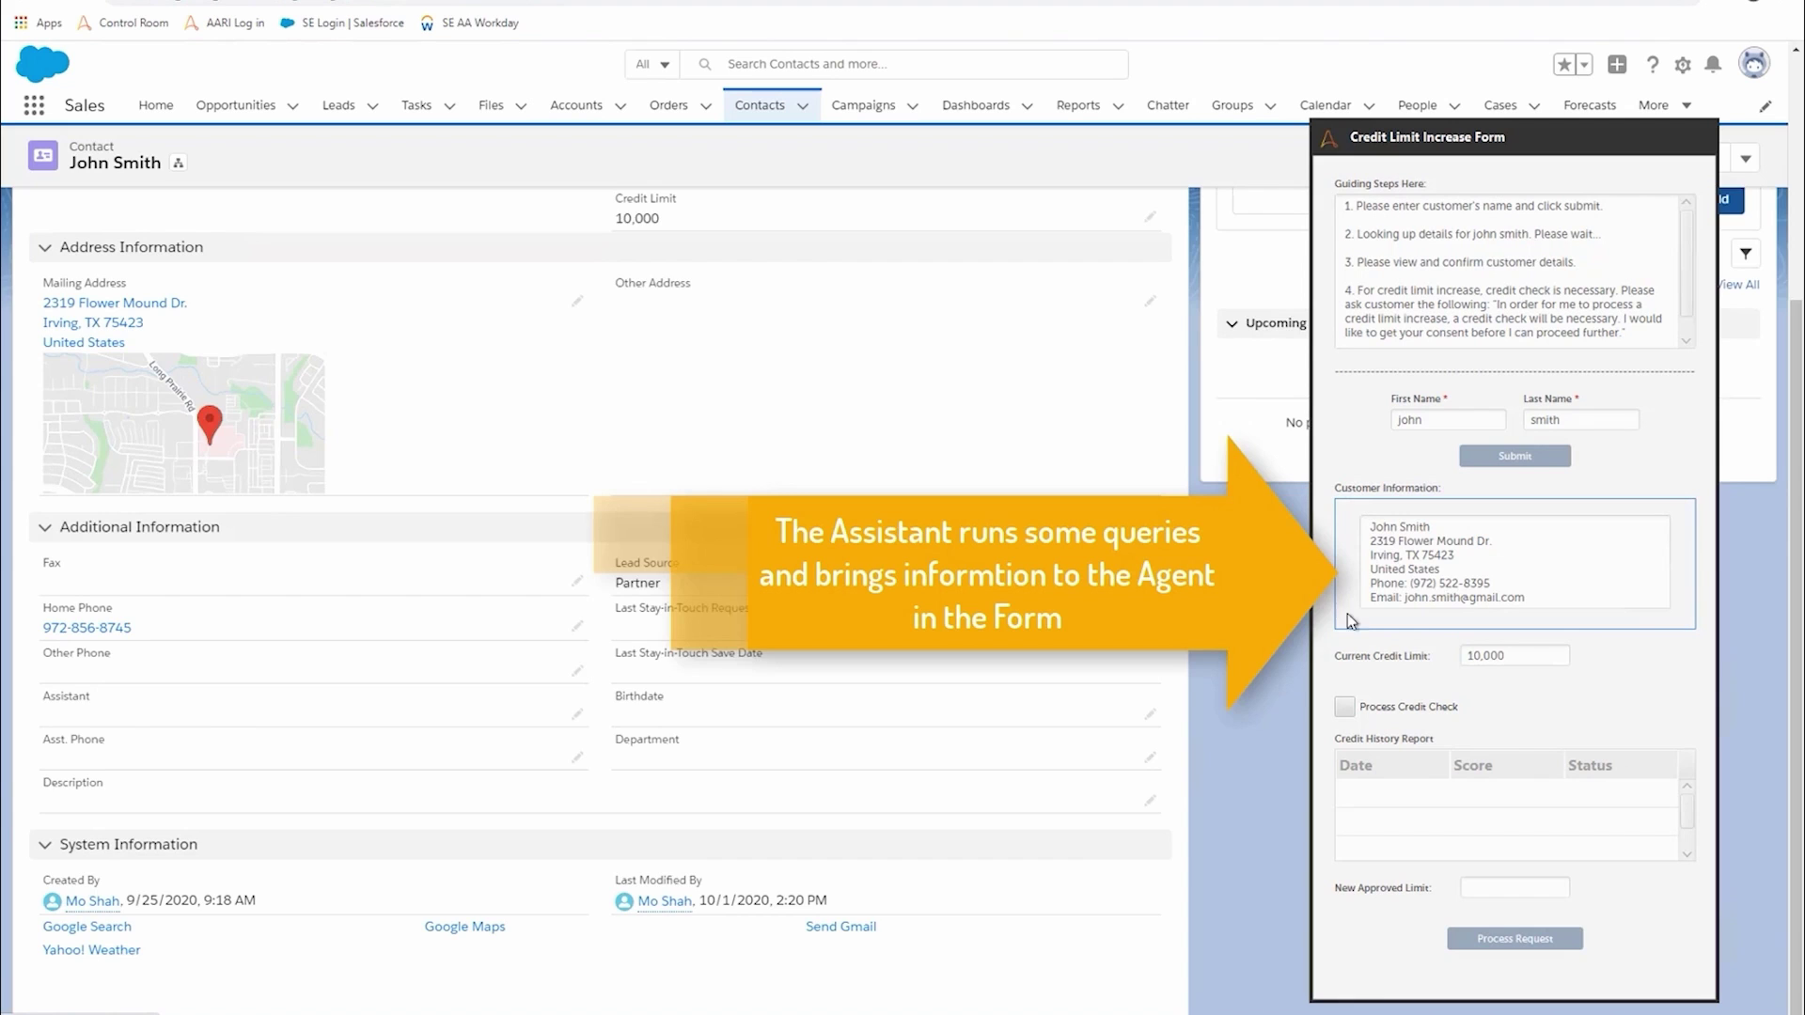
{"action": "scroll", "coordinate": [778, 486], "scroll_direction": "up", "scroll_amount": 3}
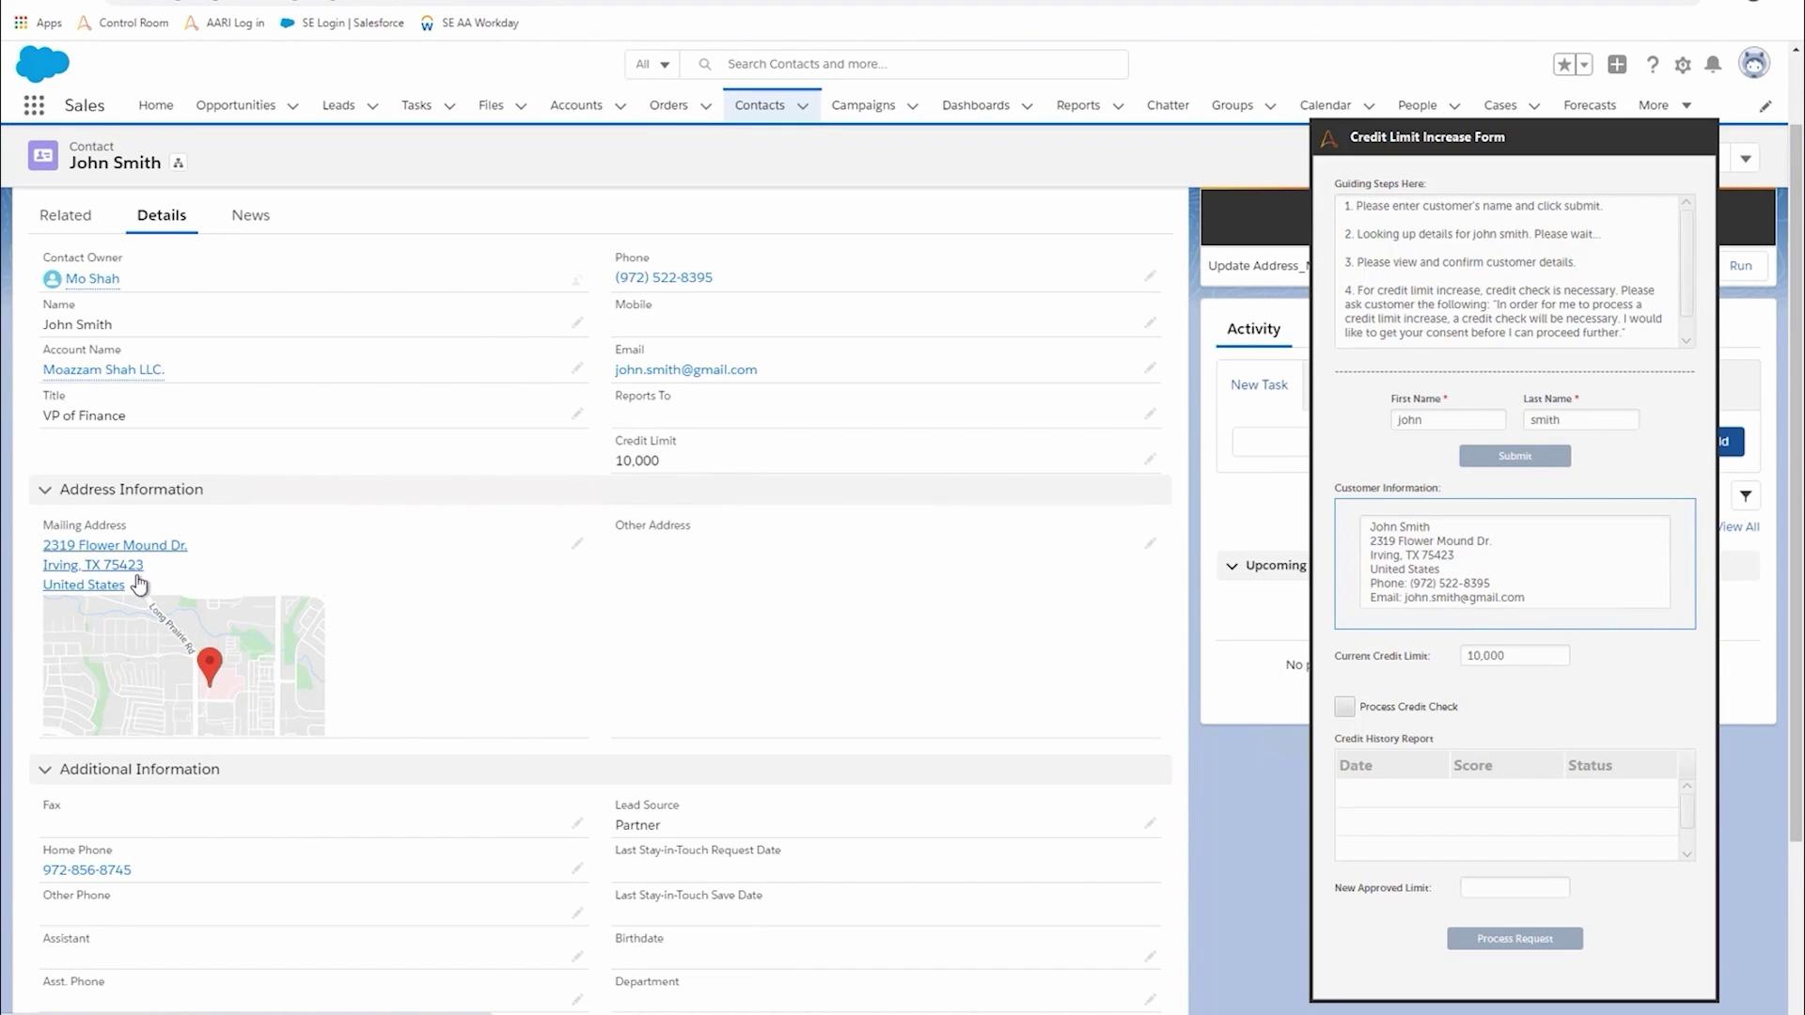
{"action": "scroll", "coordinate": [550, 646], "scroll_direction": "up", "scroll_amount": 2}
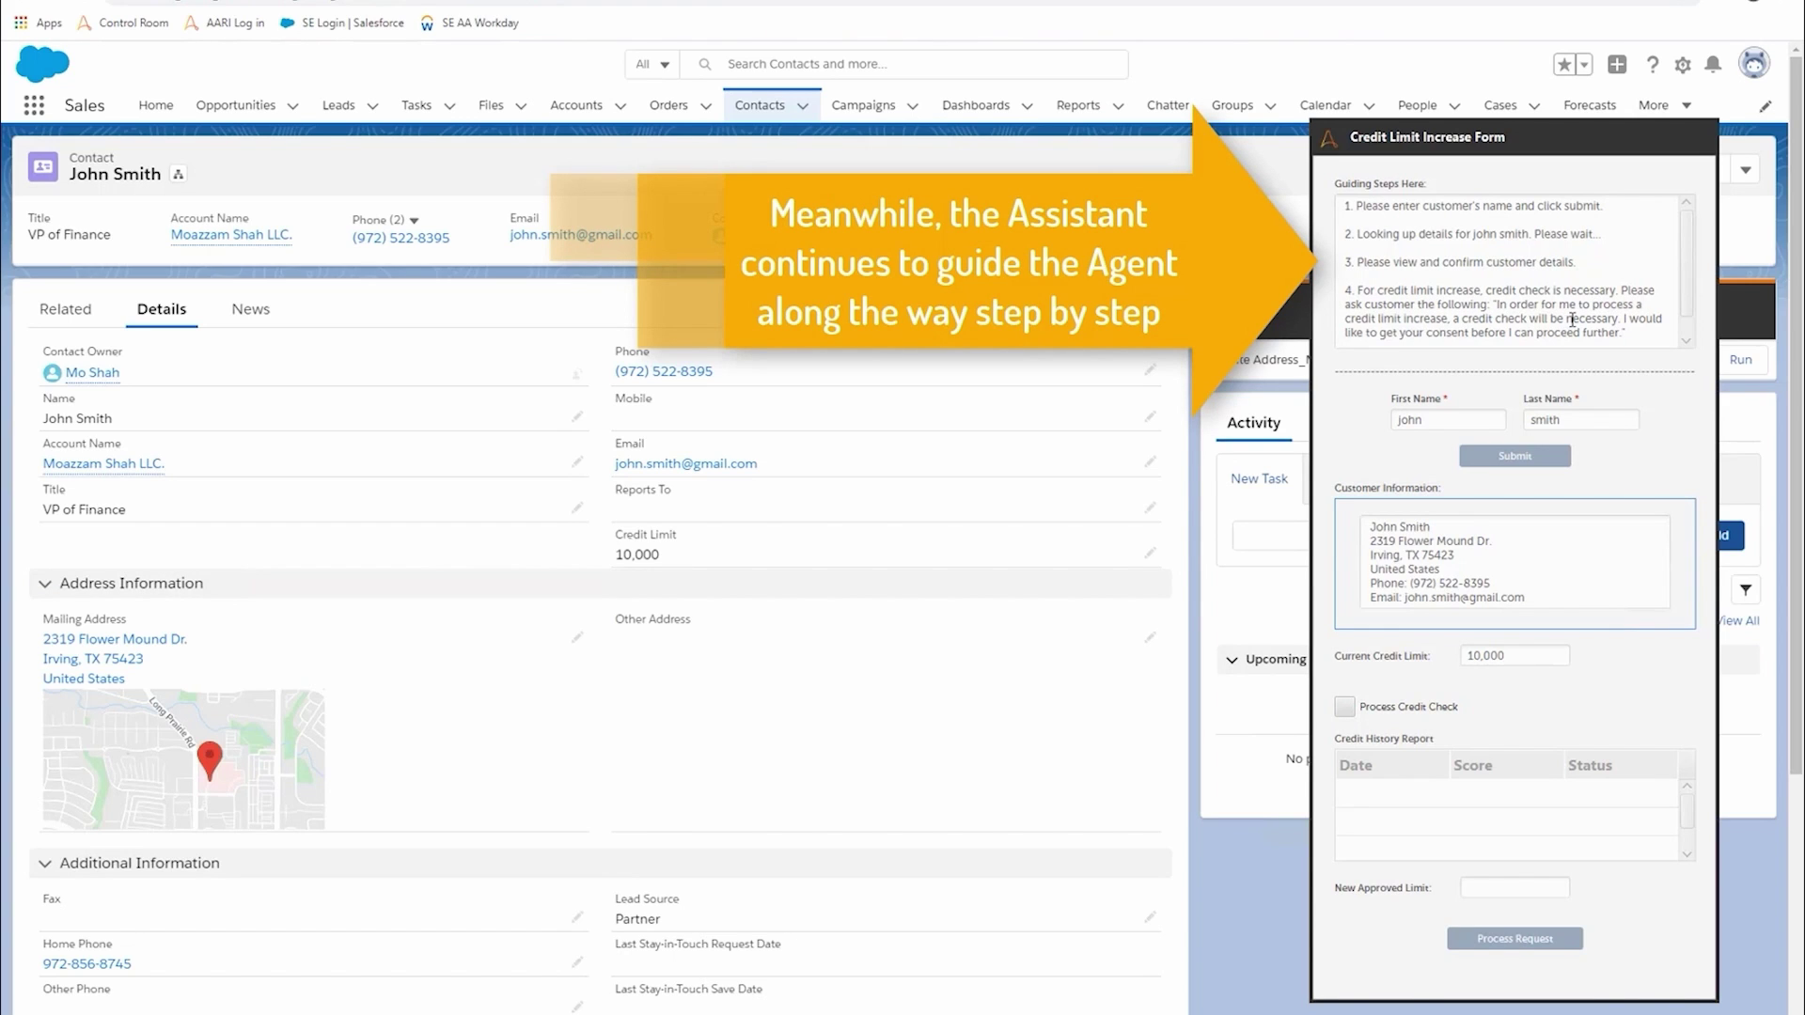
{"action": "scroll", "coordinate": [1508, 333], "scroll_direction": "down", "scroll_amount": 1}
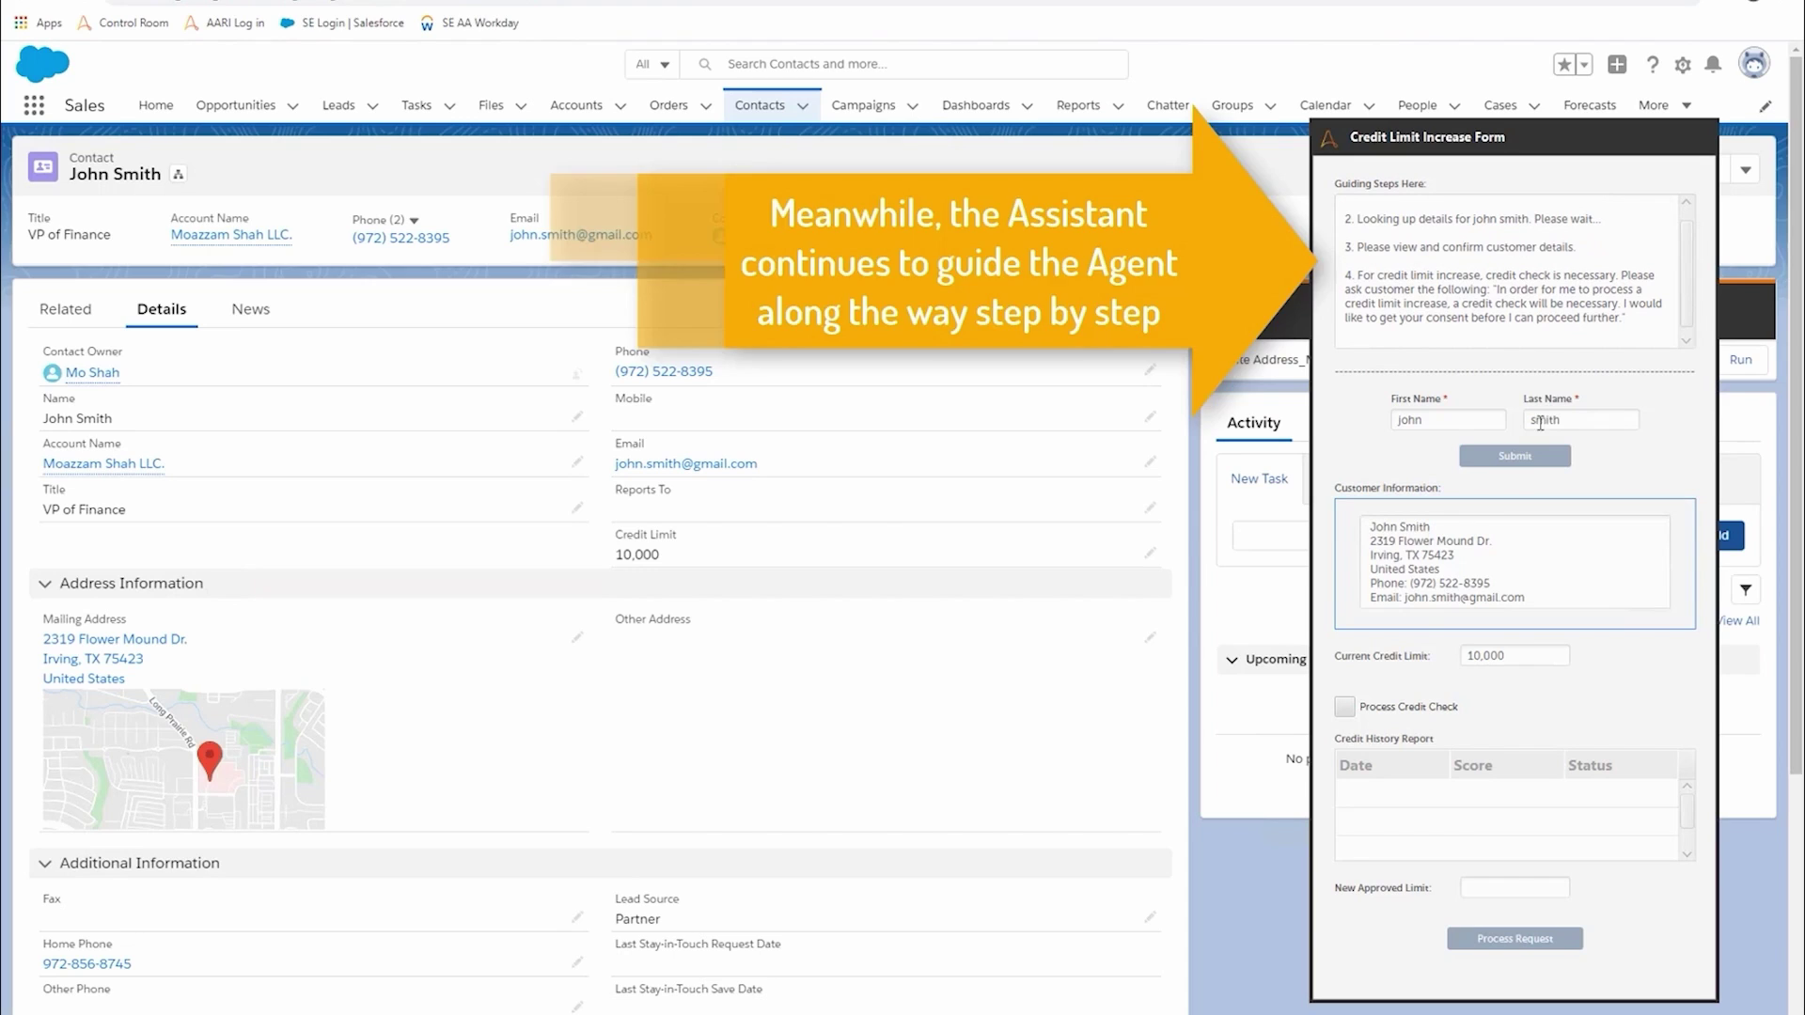
- Enable Process Credit Check and submit the credit check with the customer's SSN
{"action": "left_click", "coordinate": [1441, 710]}
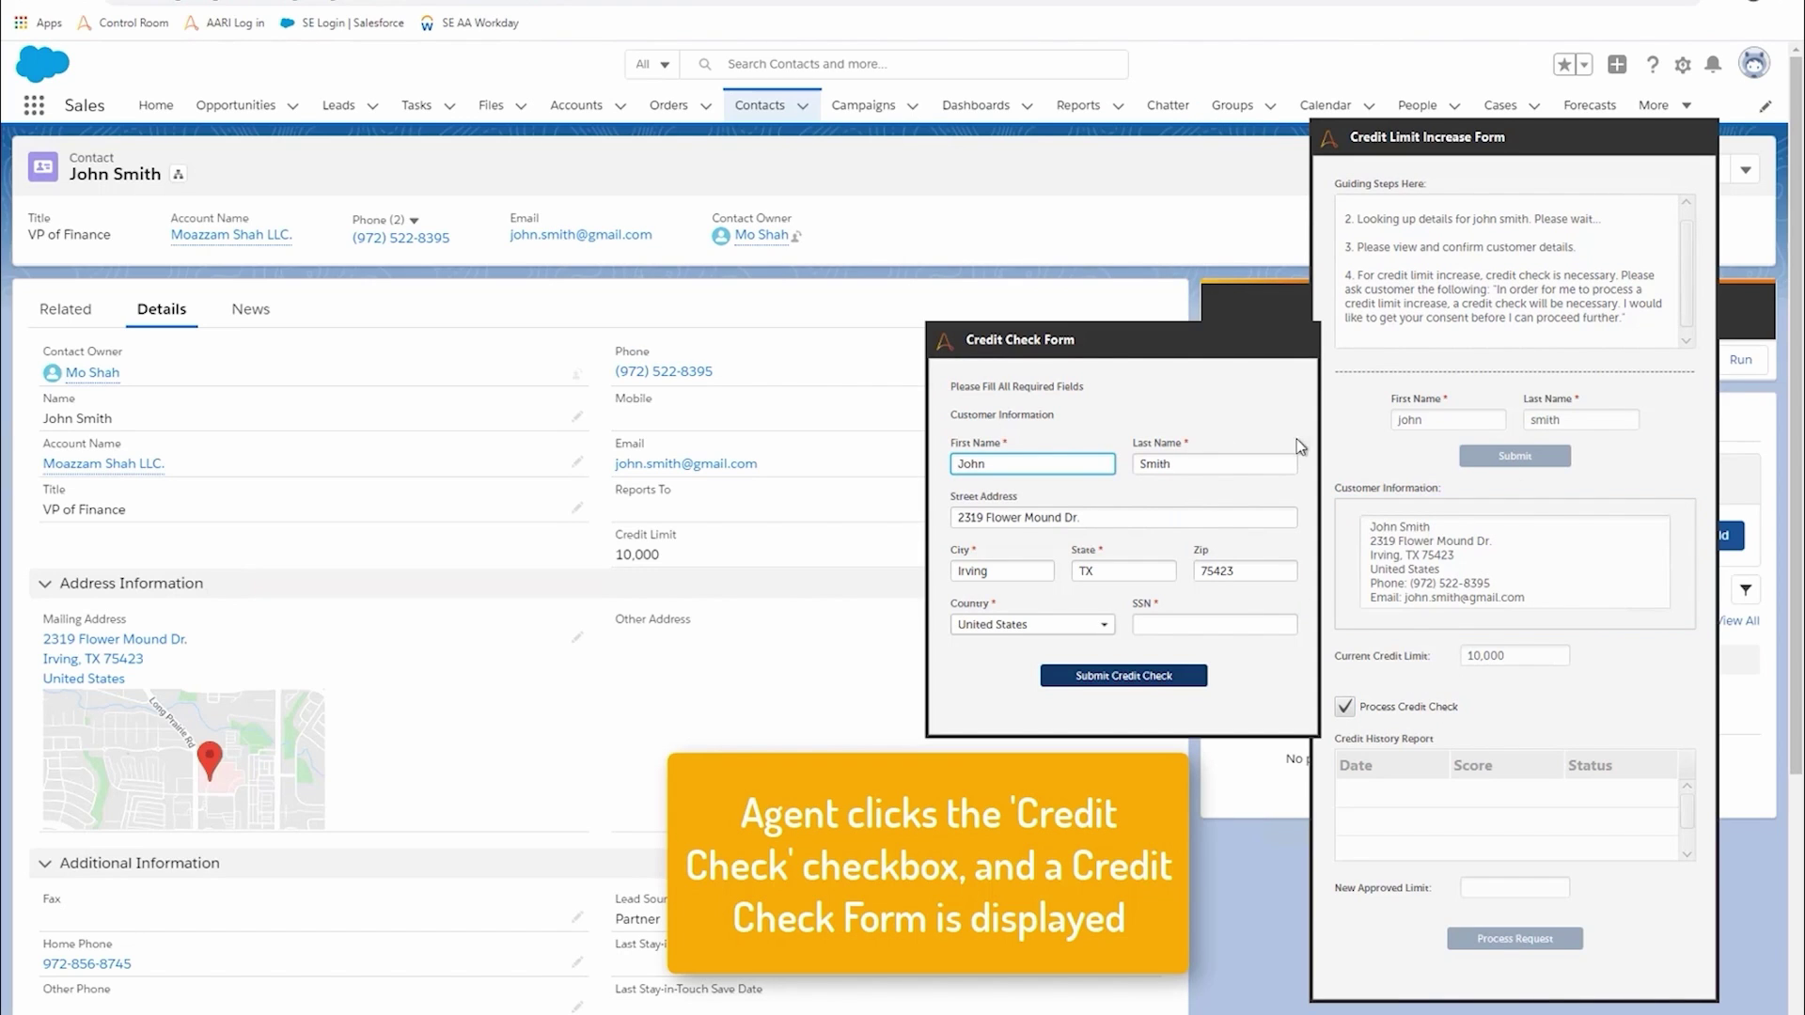
{"action": "left_click", "coordinate": [1201, 628]}
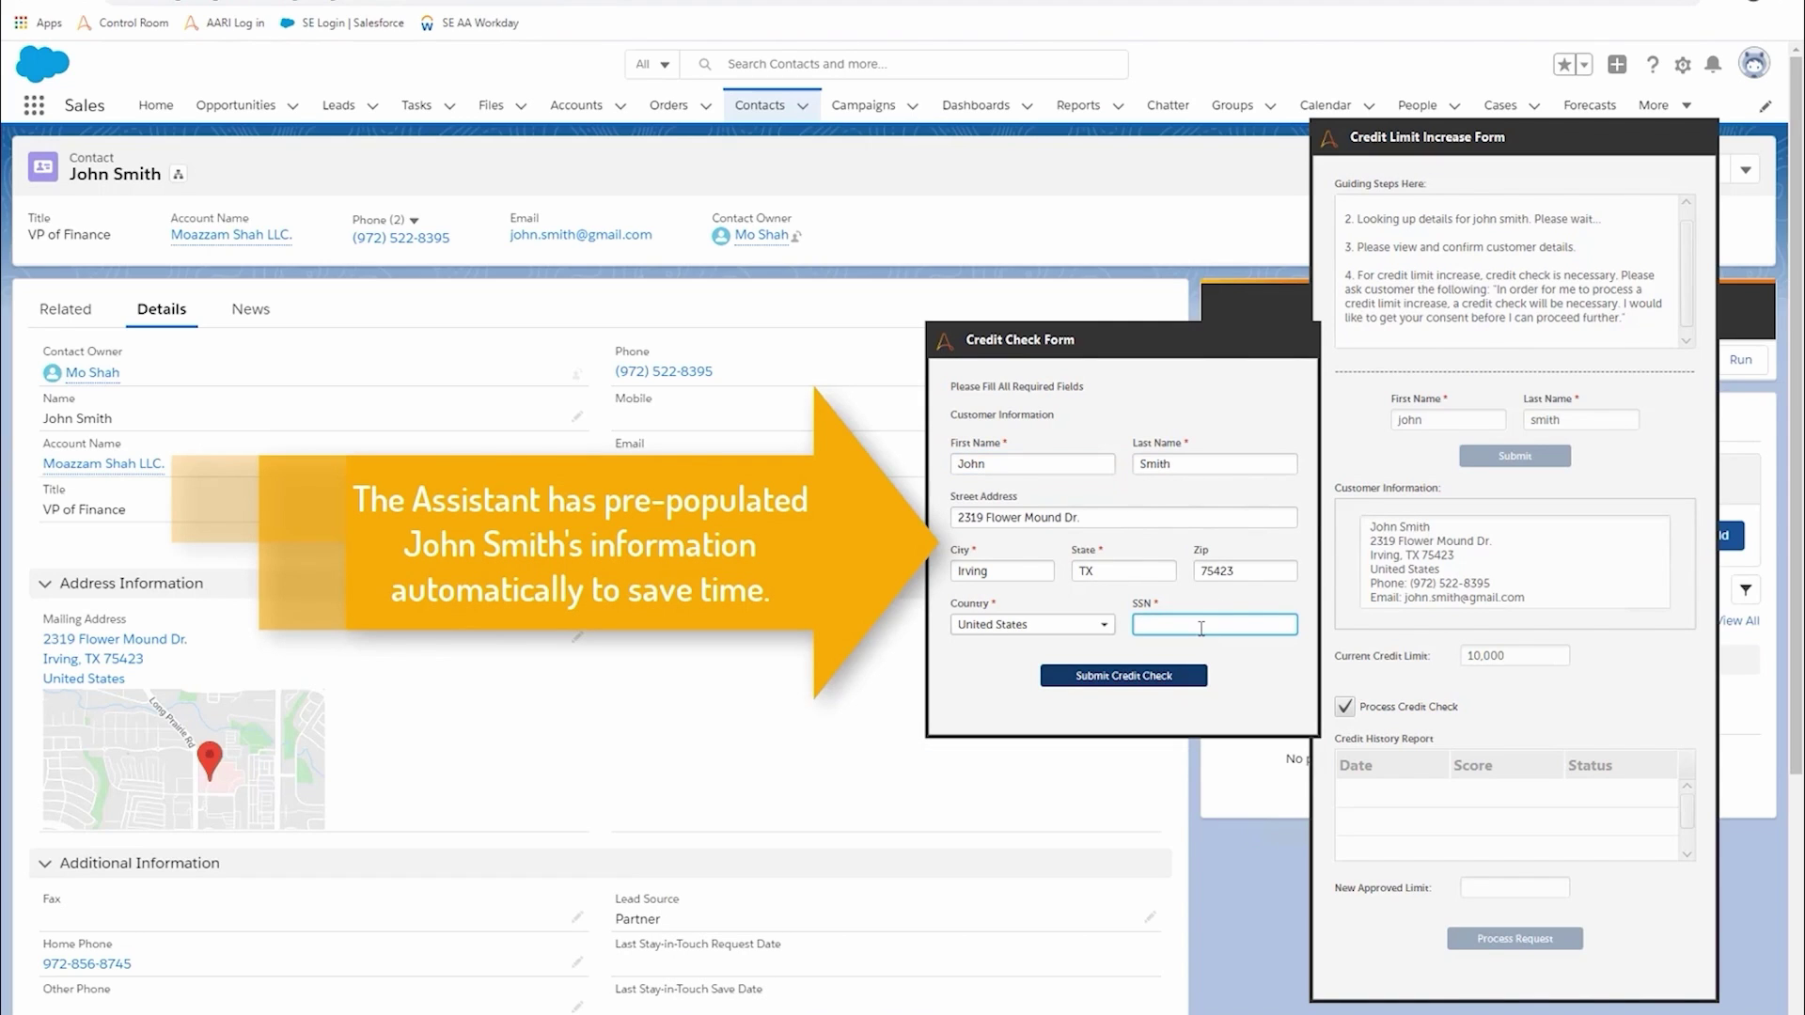
{"action": "type", "text": "123456789"}
{"action": "left_click", "coordinate": [1146, 676]}
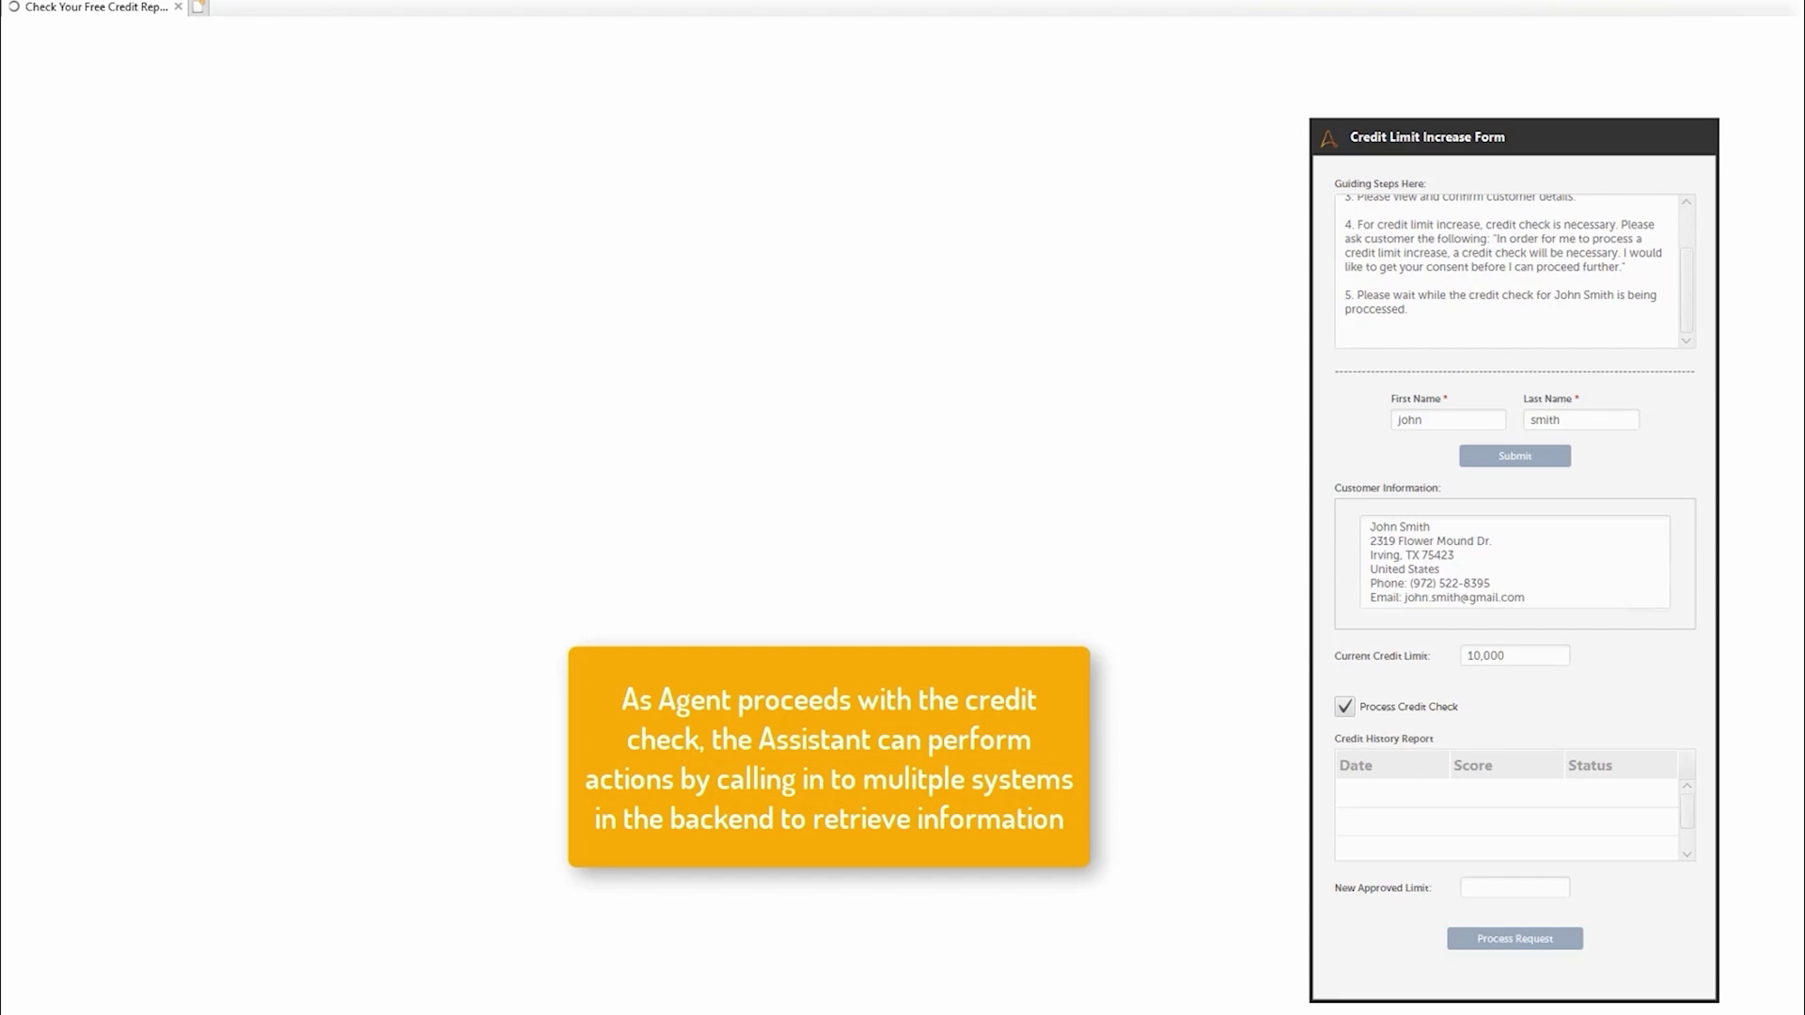
- Launch Notepad, type 'i can type in here still', and minimize the window
{"action": "left_click", "coordinate": [83, 1004]}
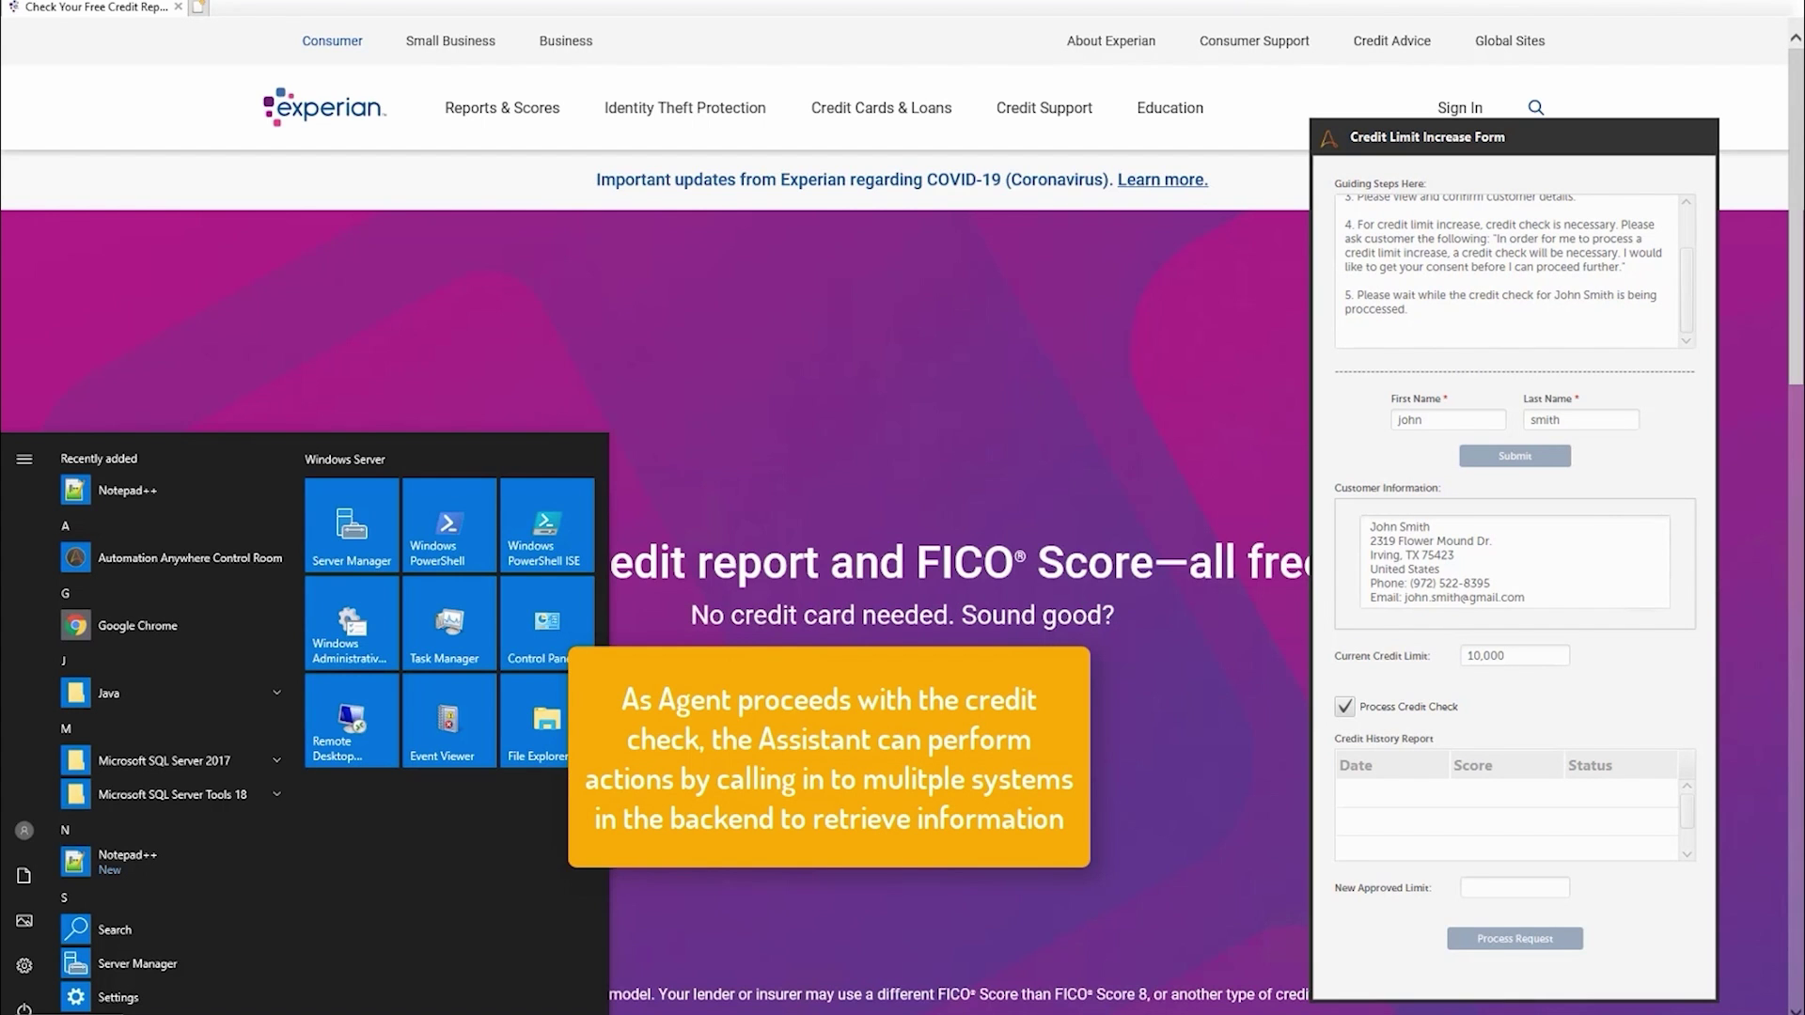
{"action": "type", "text": "notepad"}
{"action": "key", "text": "Return"}
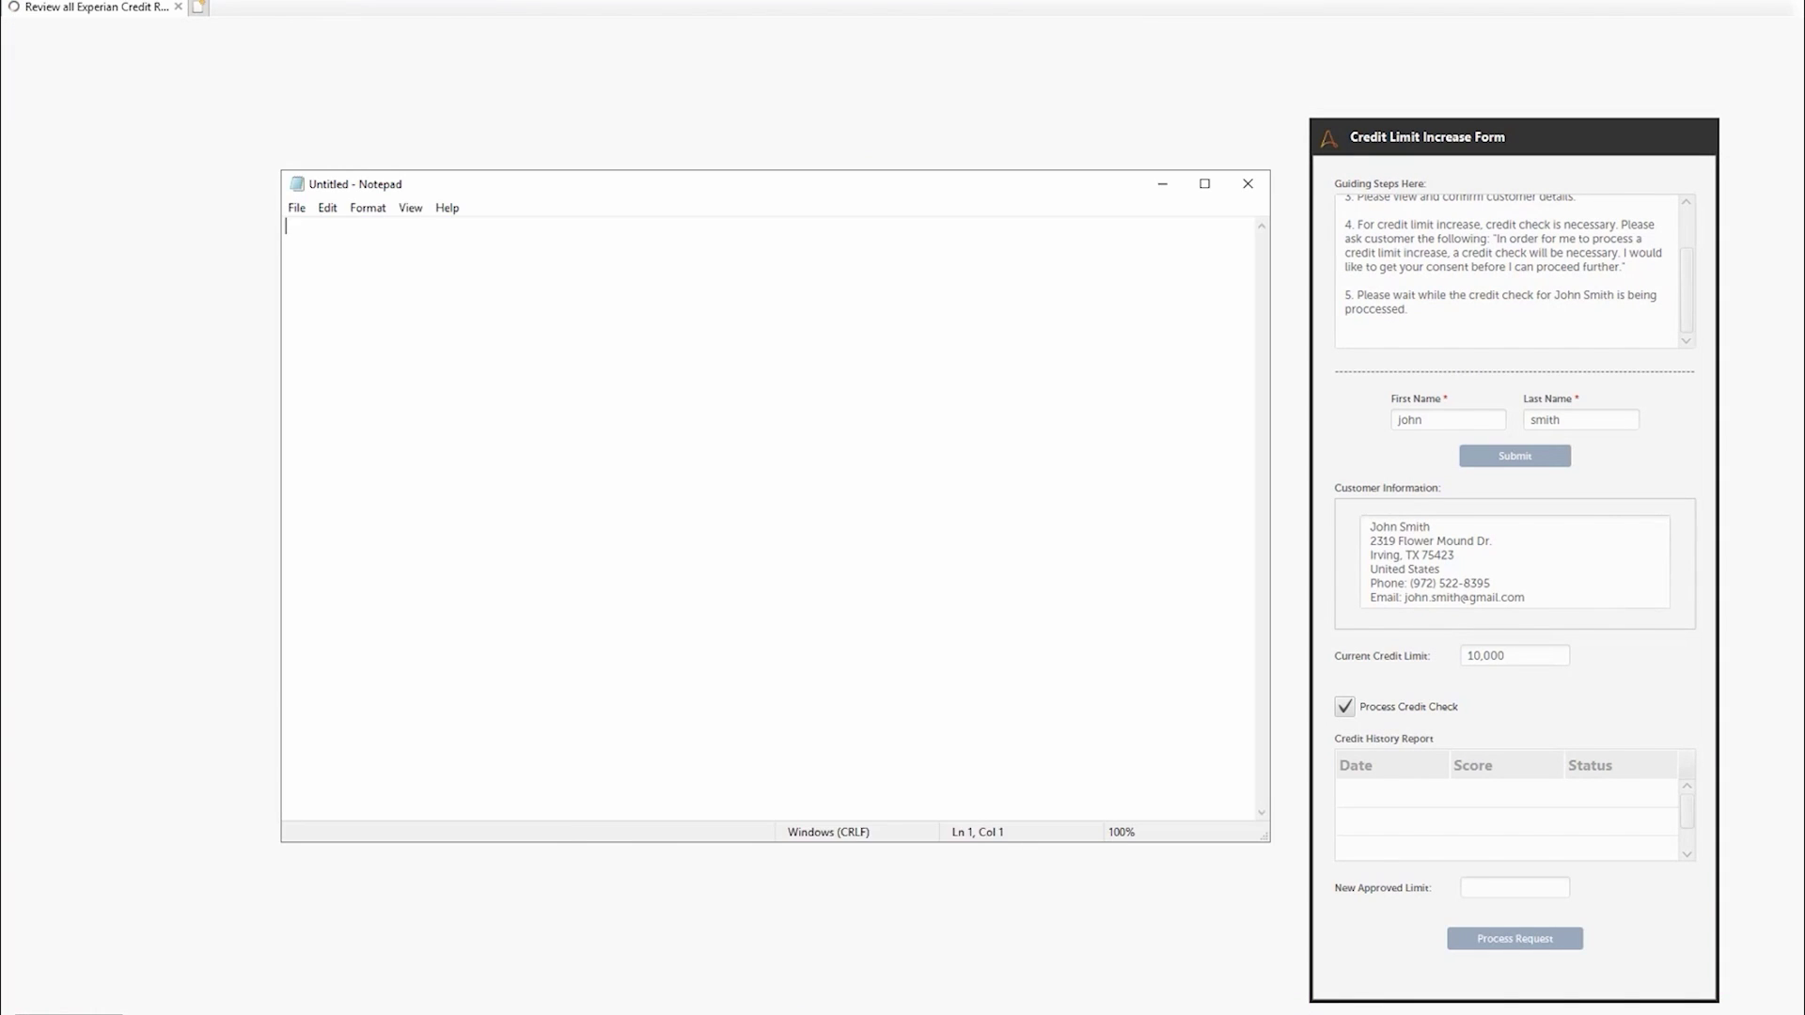
{"action": "type", "text": "i can type in "}
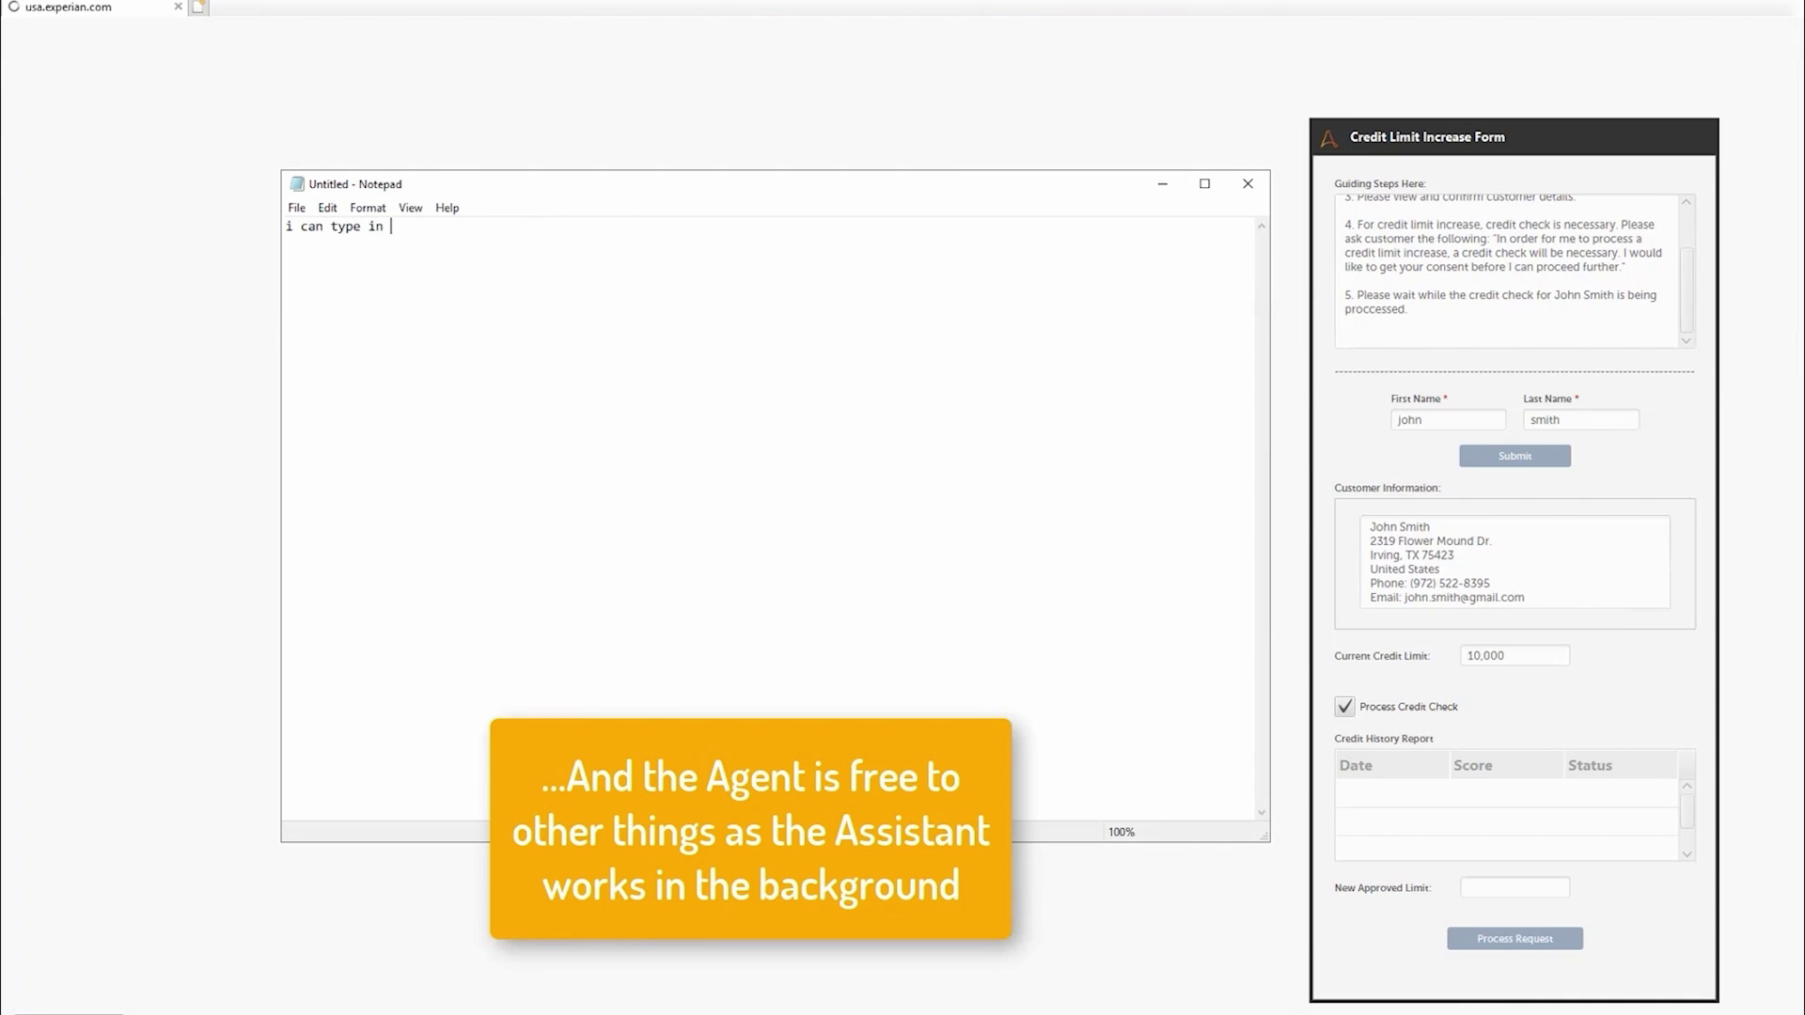
{"action": "type", "text": "here still"}
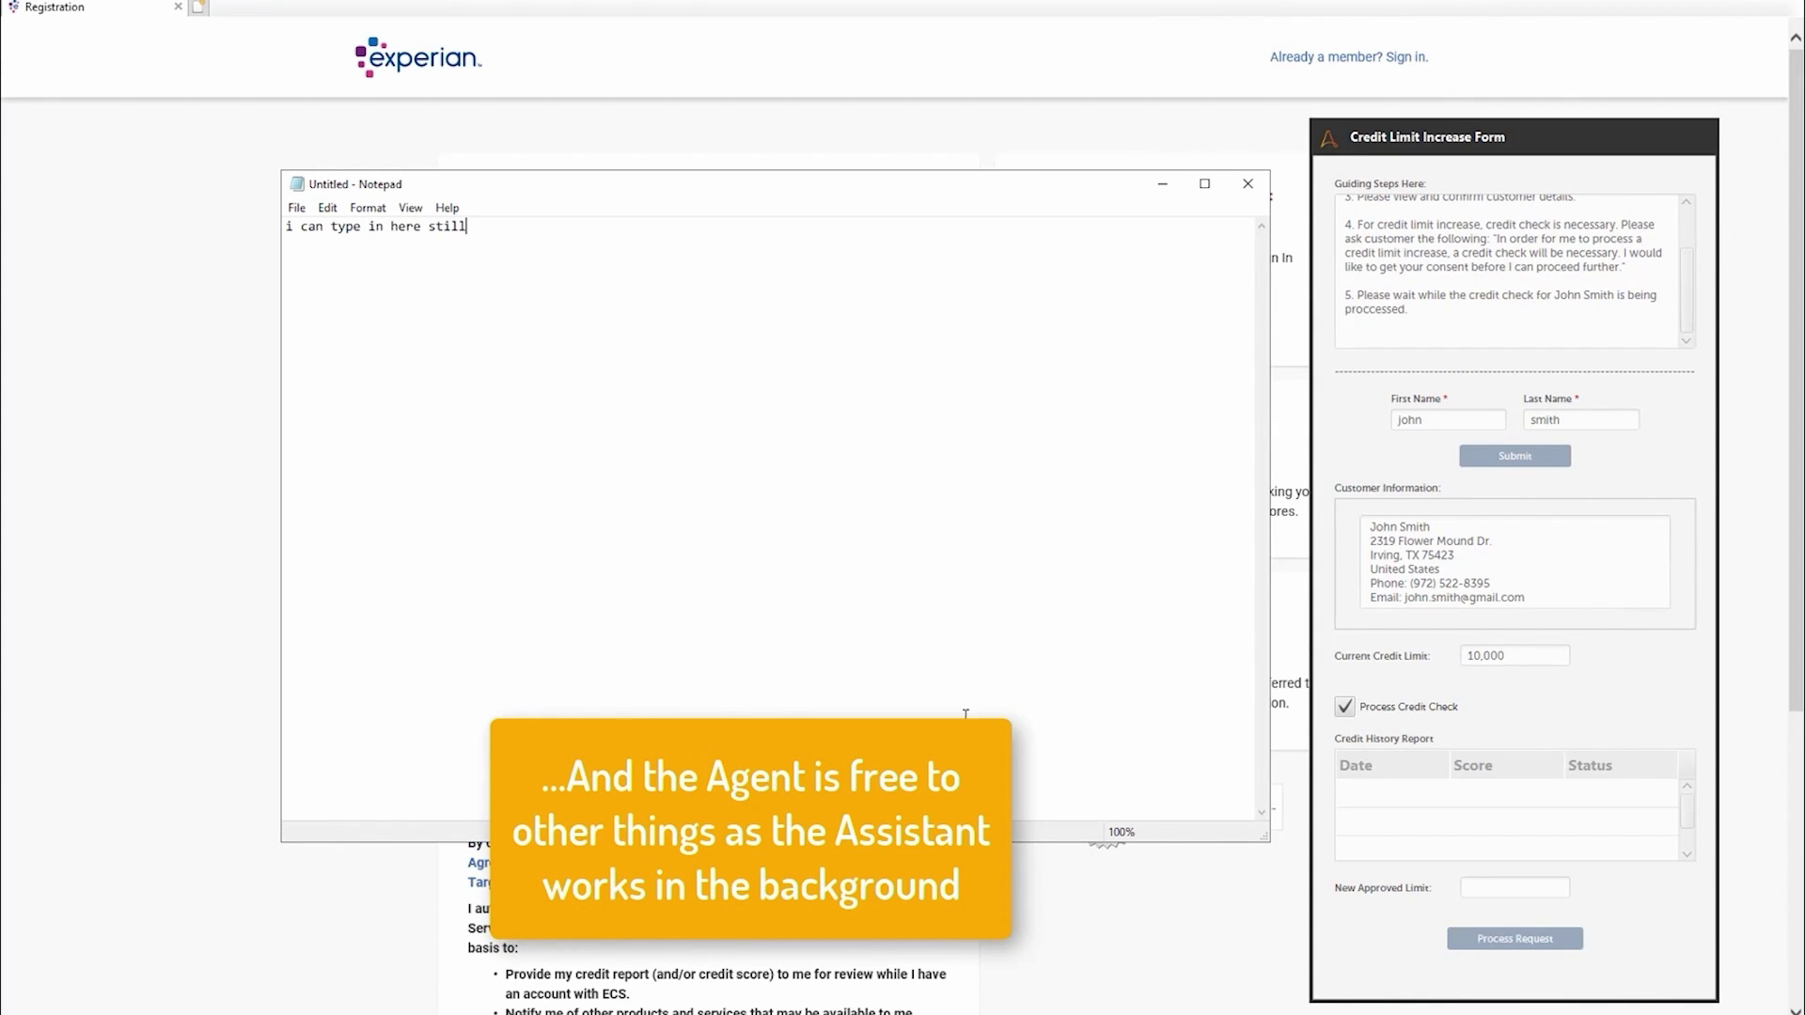
{"action": "left_click", "coordinate": [1165, 188]}
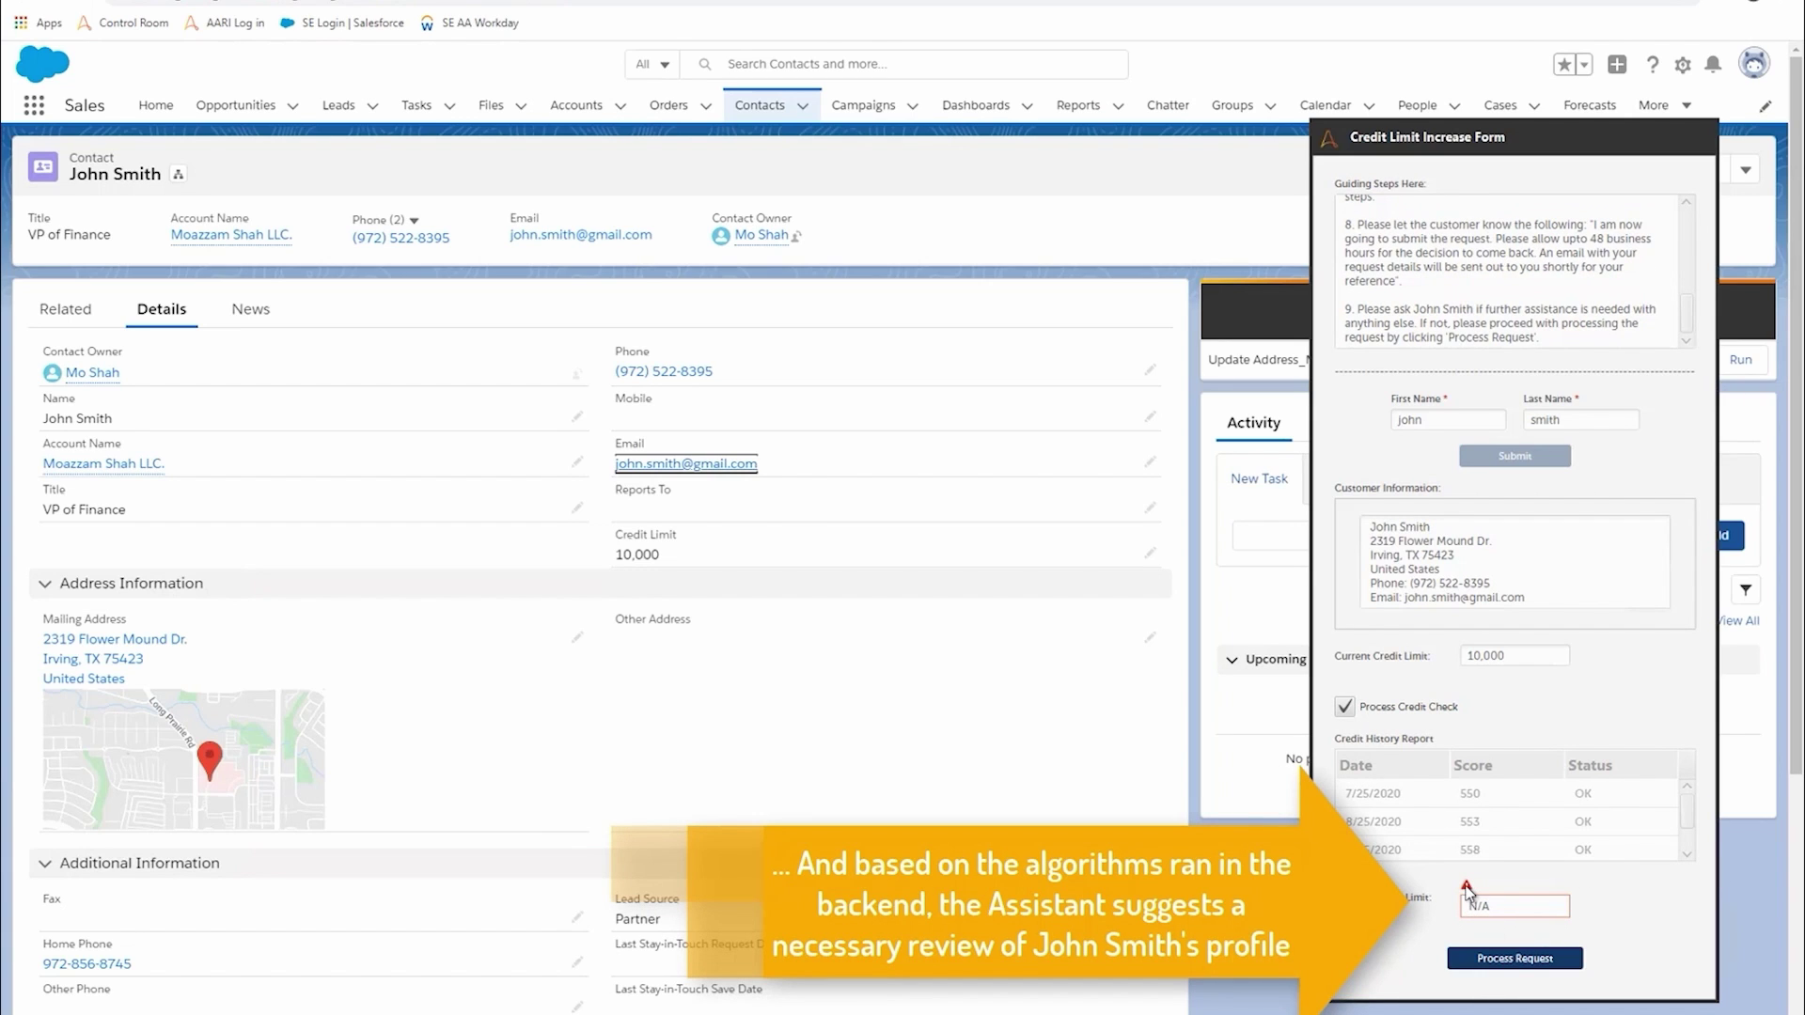
- Check the New Approved Limit warning and read Guiding Steps 5–9 on manager approval
{"action": "mouse_move", "coordinate": [1464, 881]}
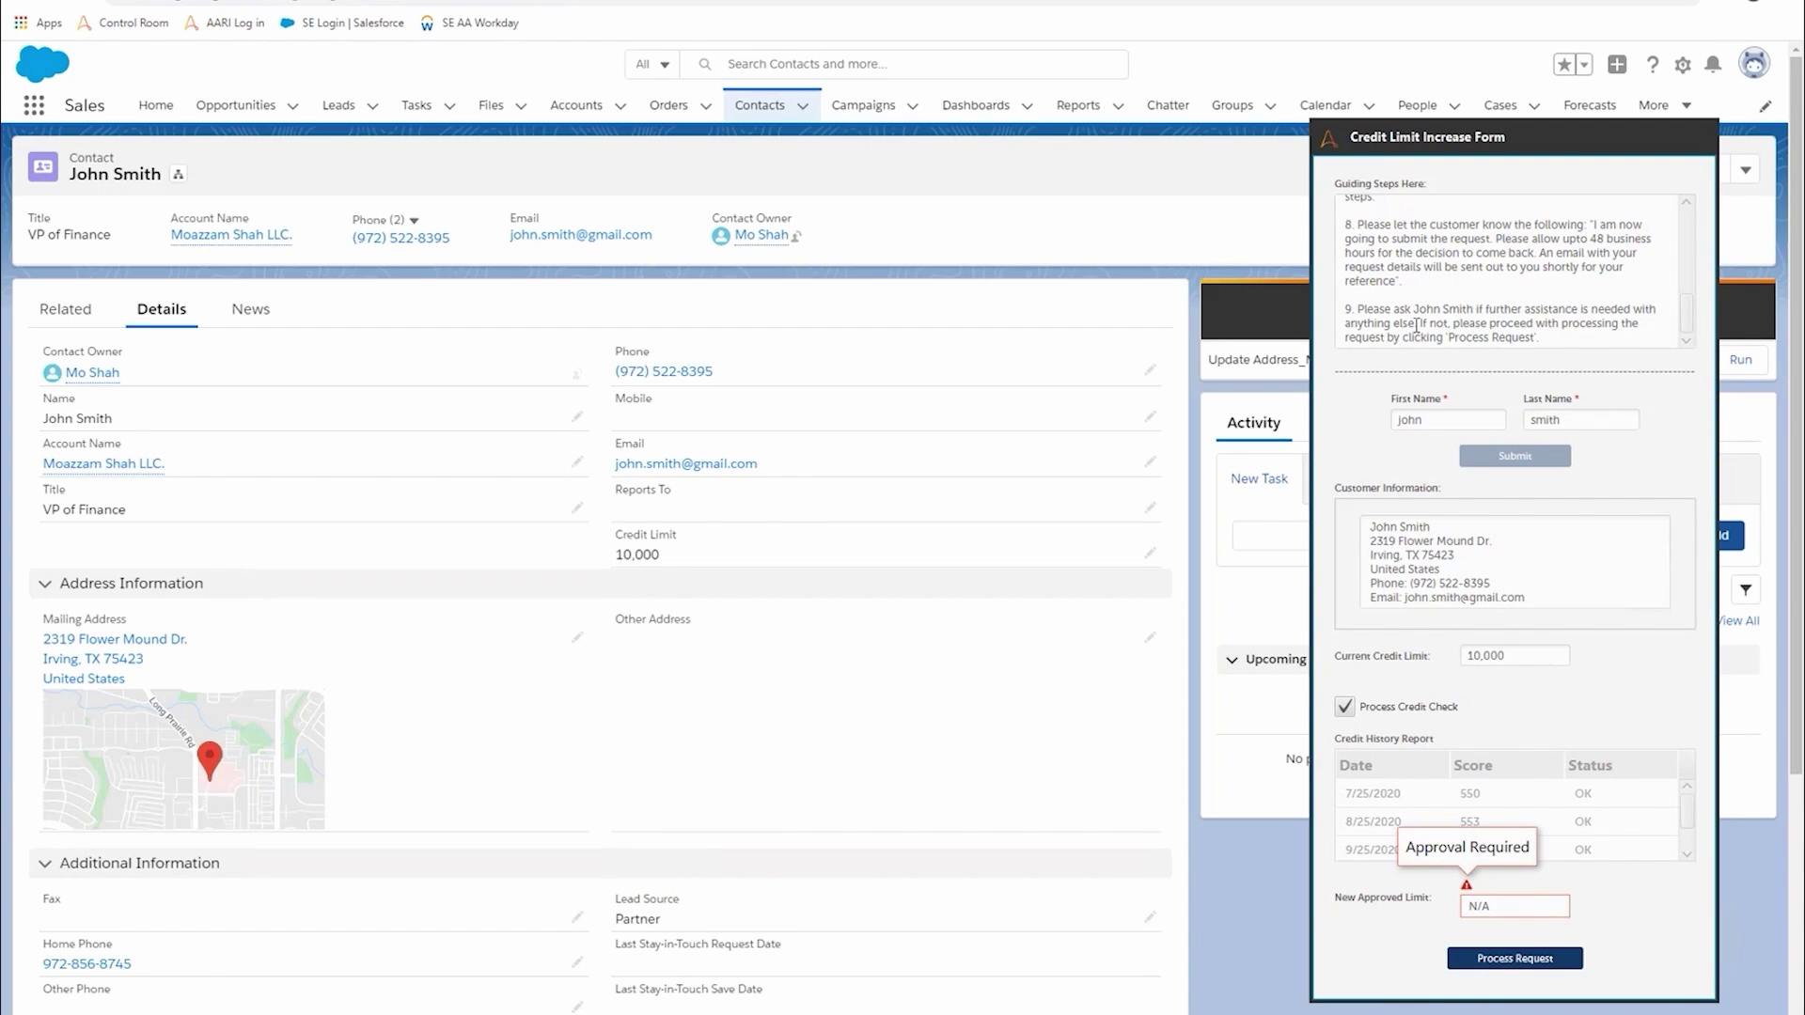
{"action": "scroll", "coordinate": [1419, 282], "scroll_direction": "up", "scroll_amount": 2}
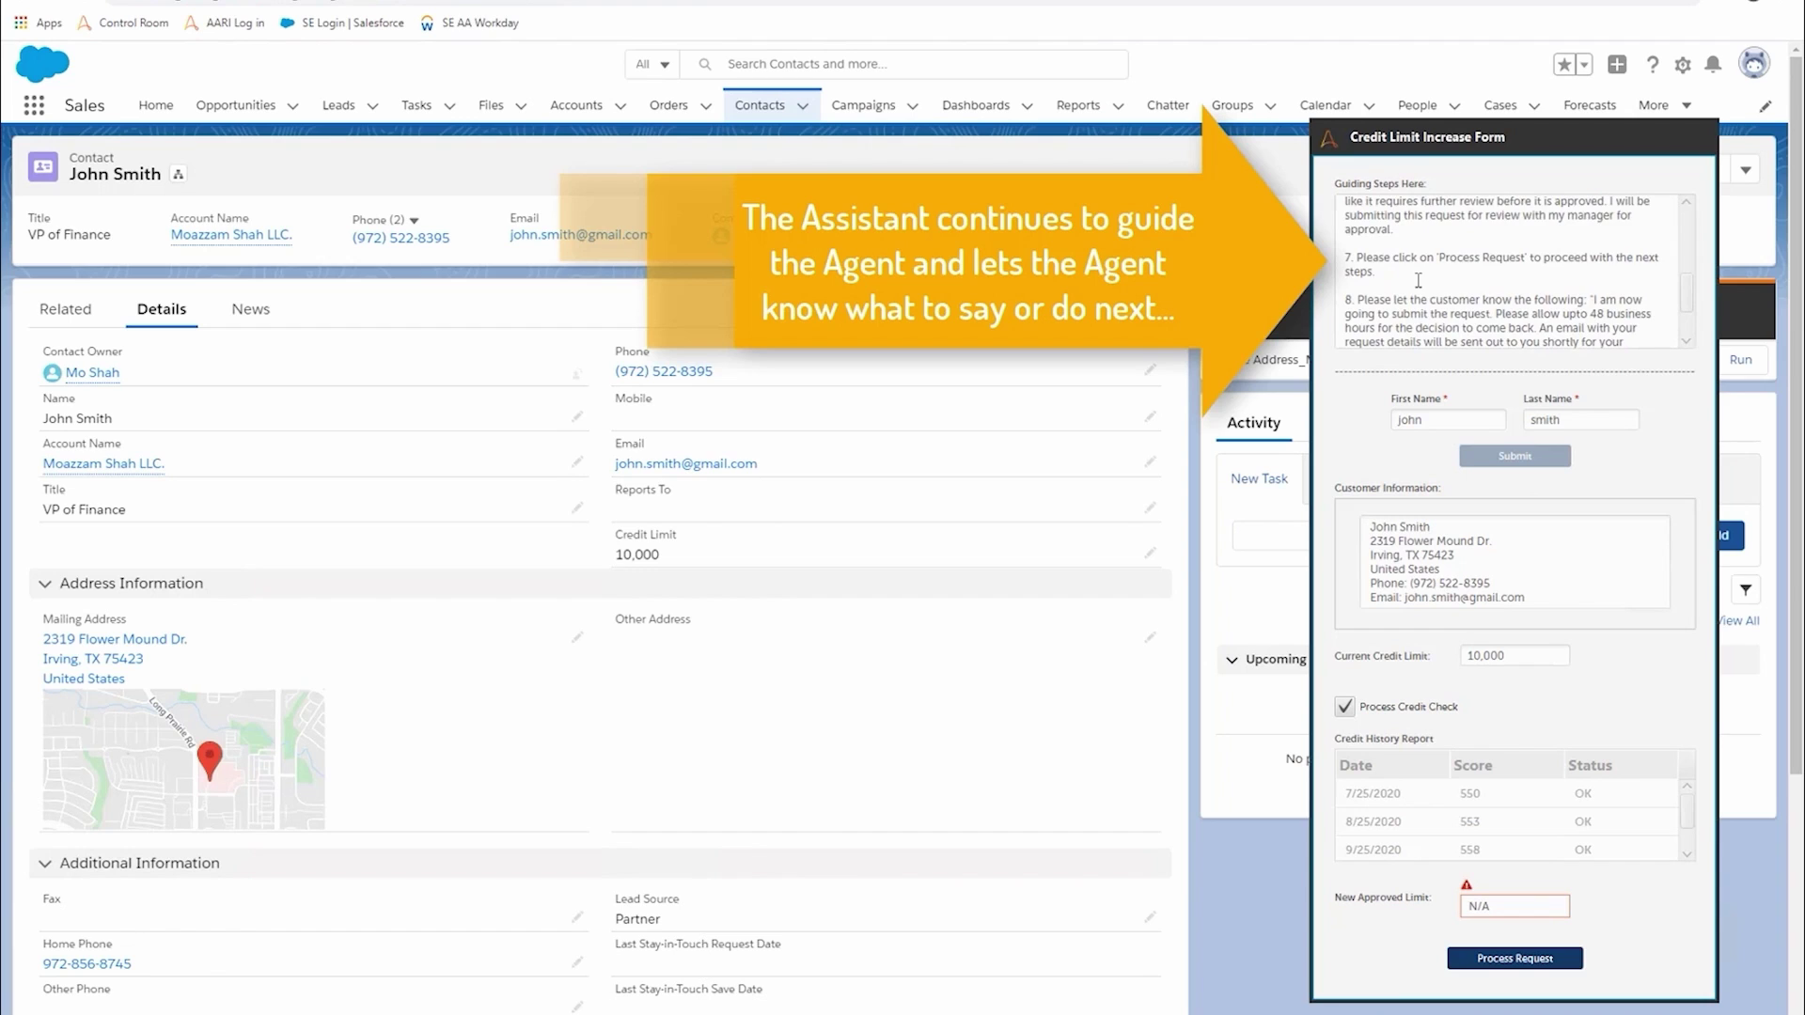
{"action": "scroll", "coordinate": [1419, 280], "scroll_direction": "up", "scroll_amount": 3}
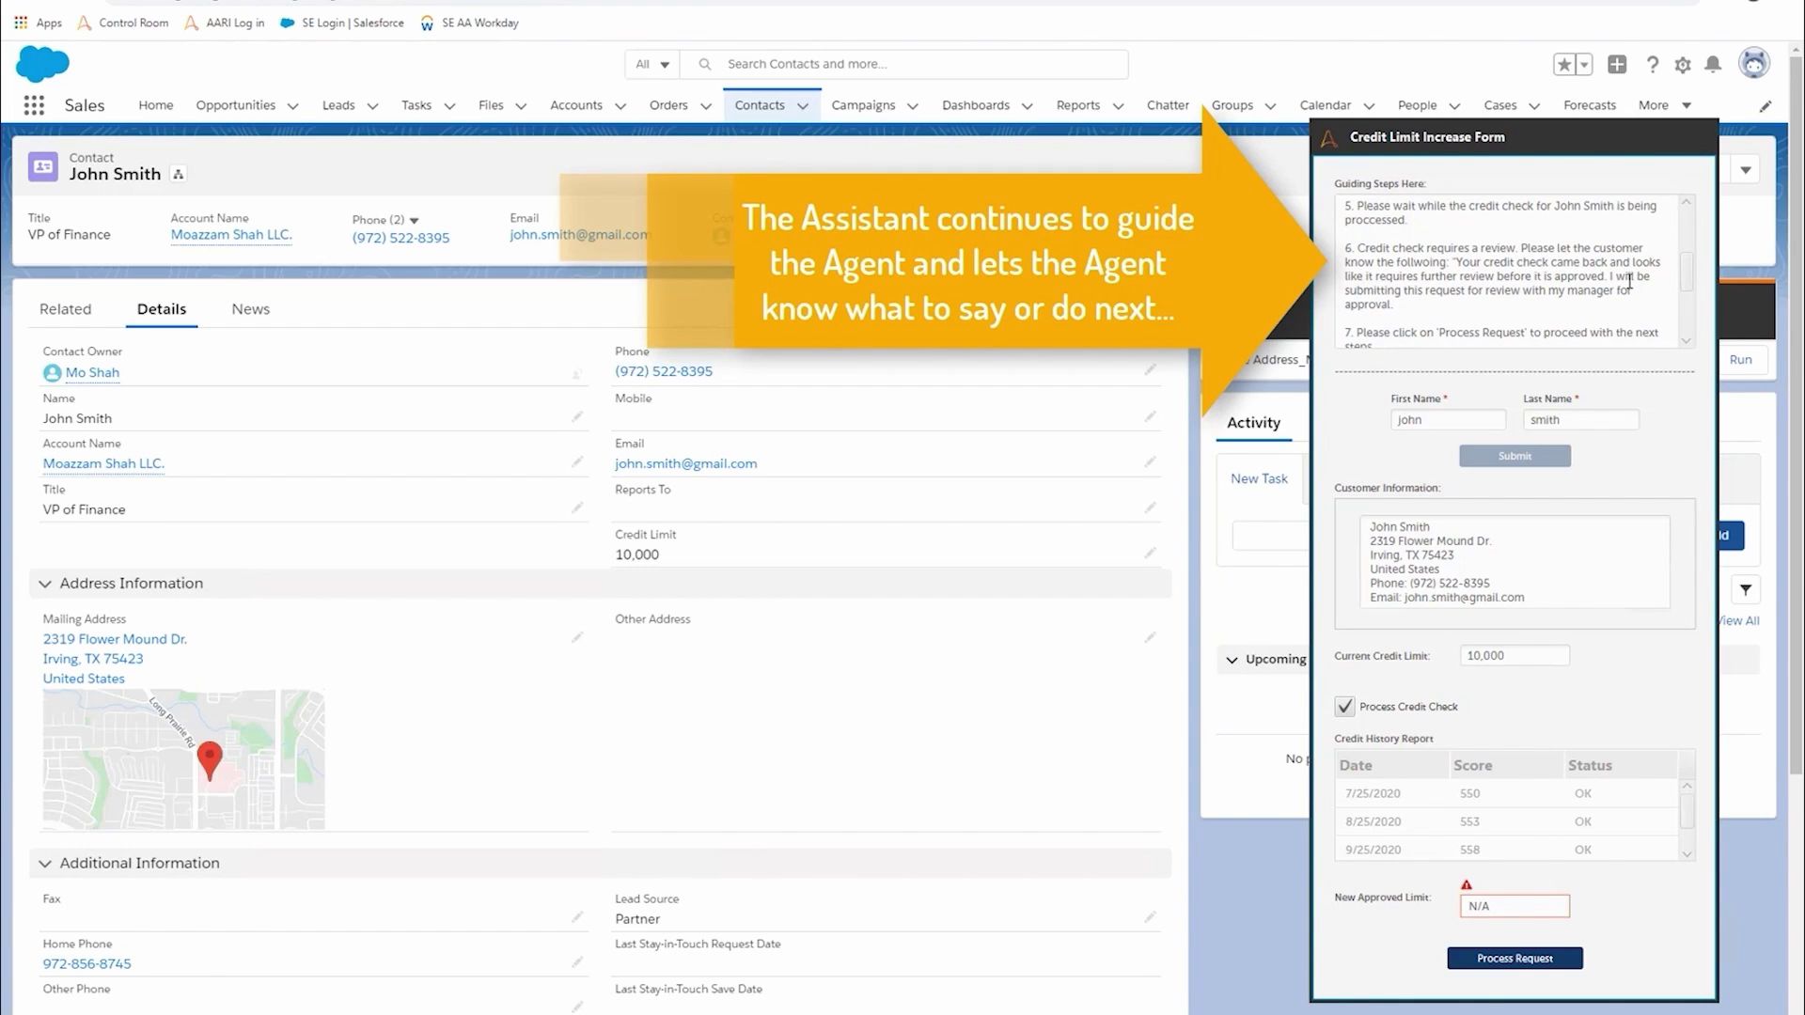
{"action": "scroll", "coordinate": [1509, 298], "scroll_direction": "down", "scroll_amount": 2}
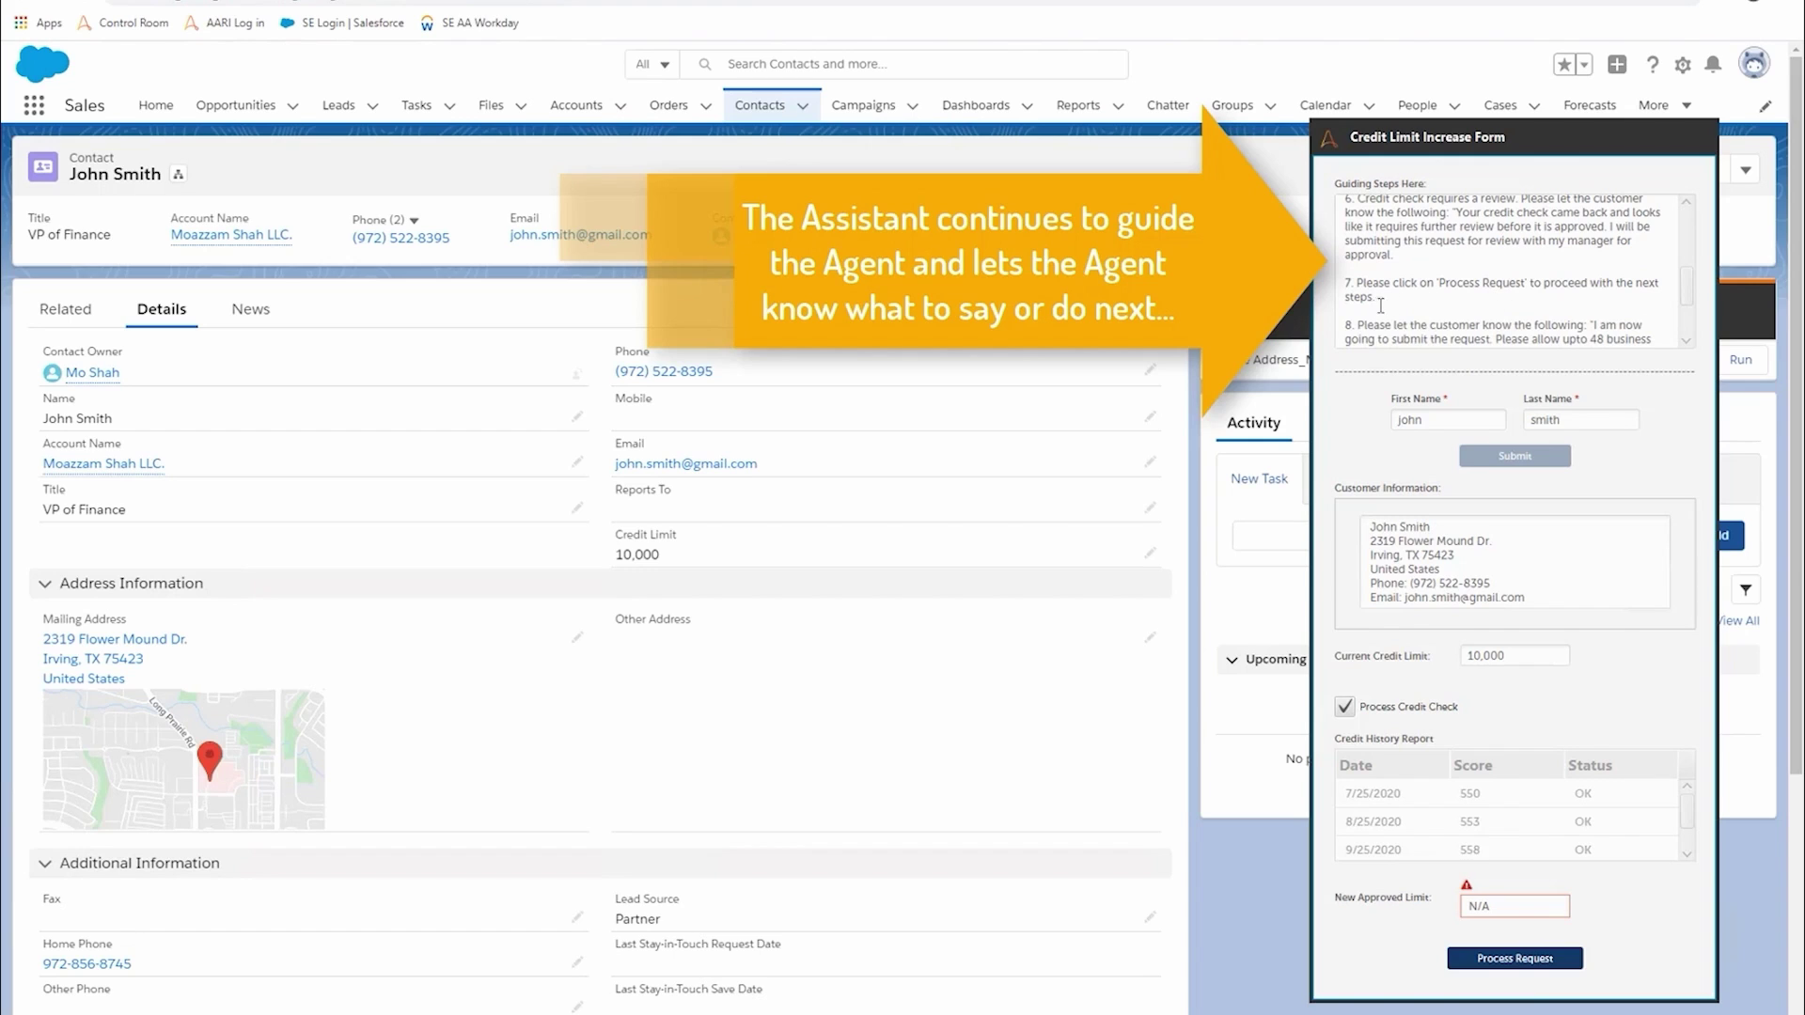
{"action": "scroll", "coordinate": [1546, 294], "scroll_direction": "down", "scroll_amount": 2}
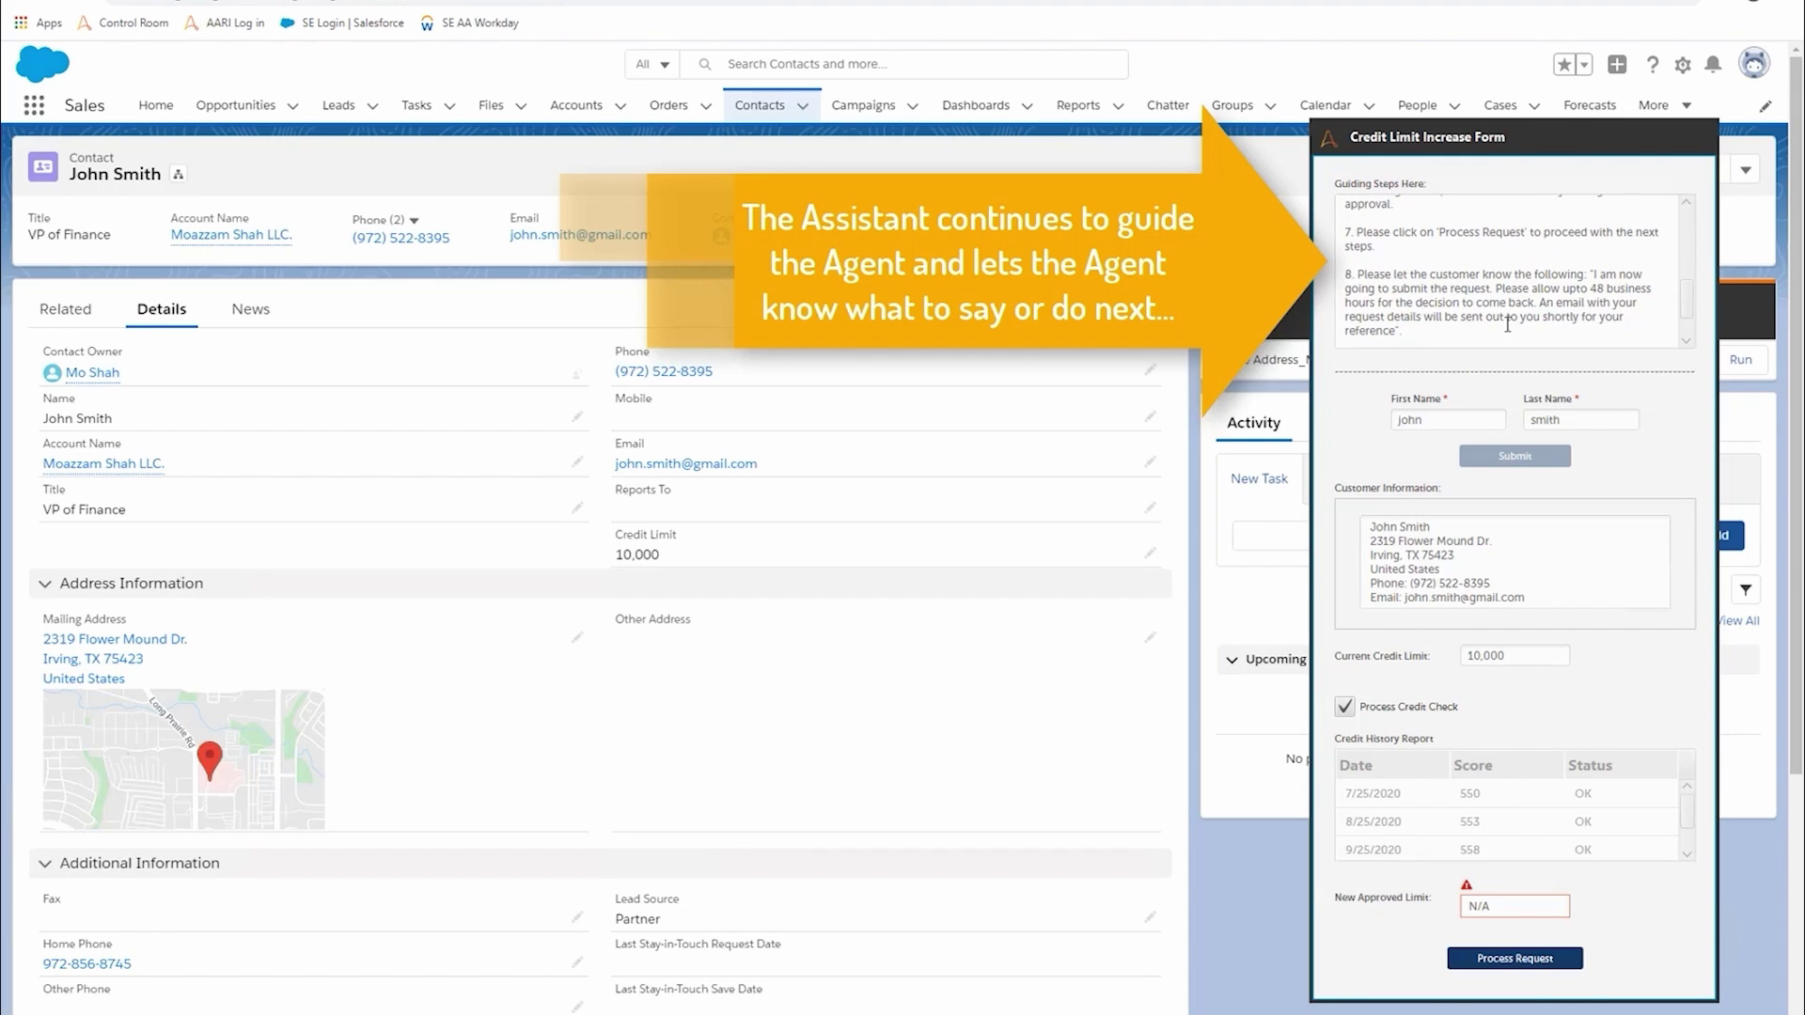
{"action": "scroll", "coordinate": [1507, 325], "scroll_direction": "down", "scroll_amount": 2}
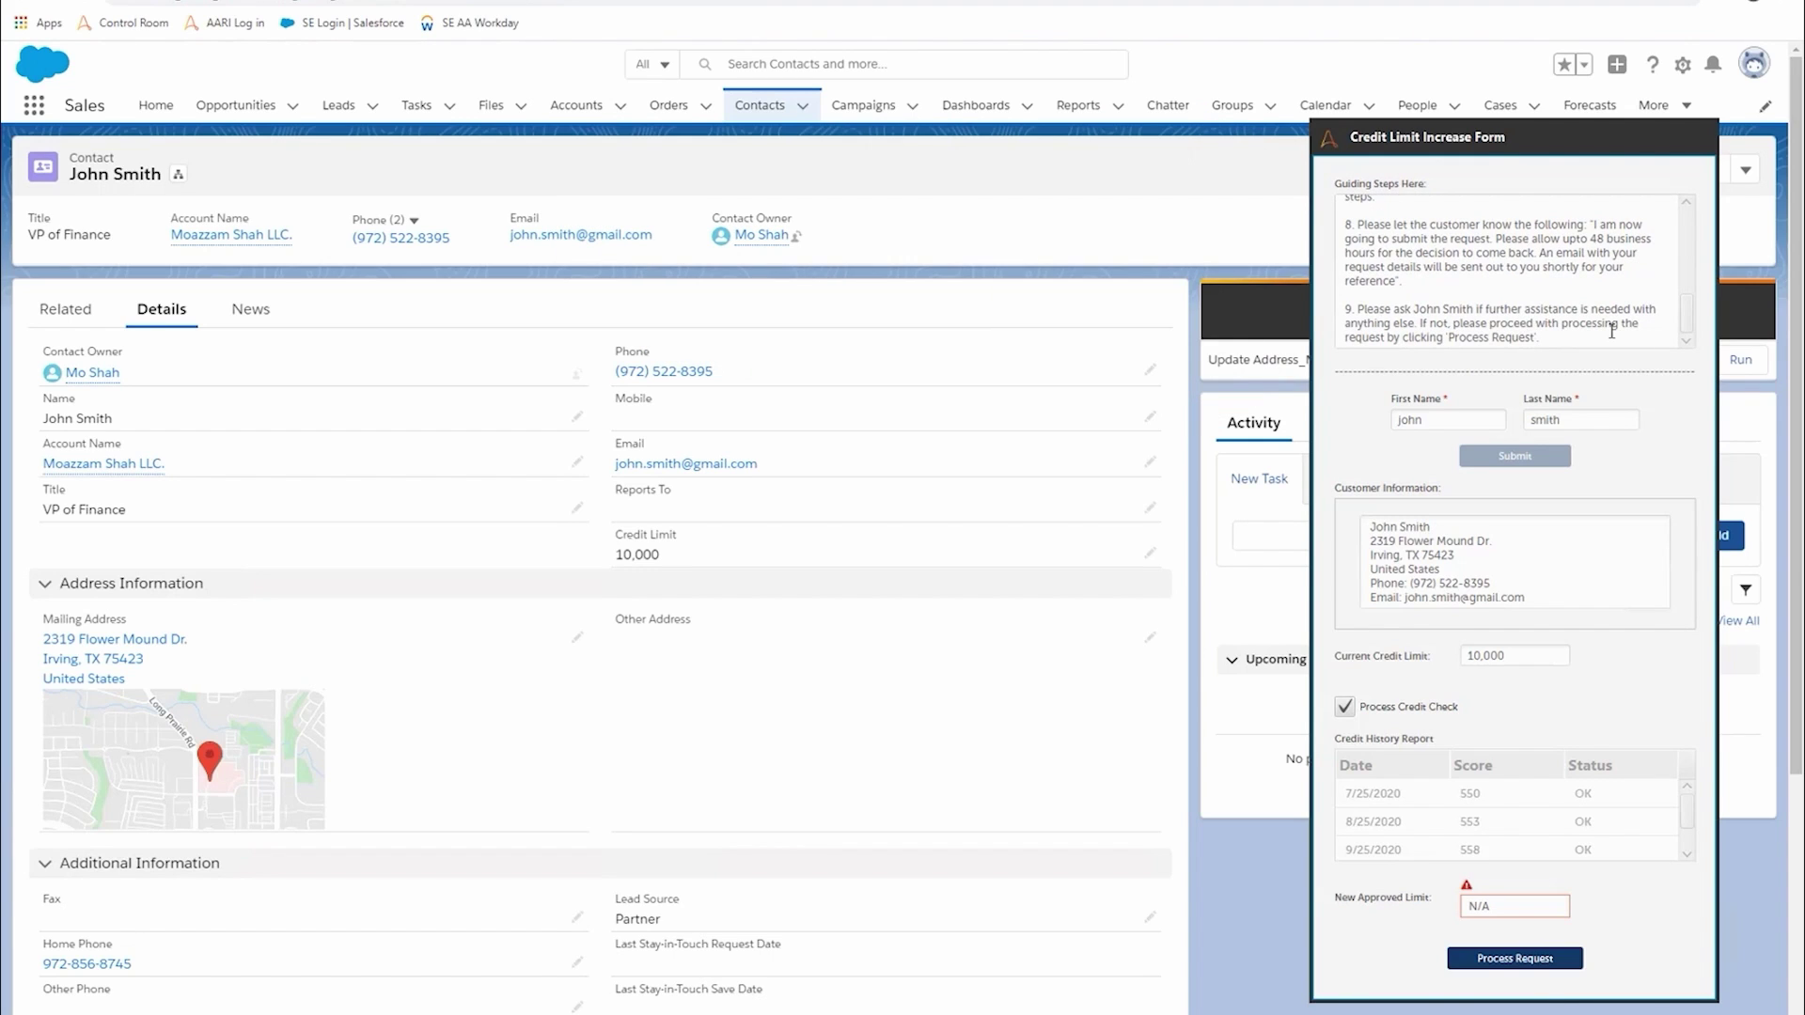
- Process the request and rewrite the call notes: credit check OK, manager approval required
{"action": "left_click", "coordinate": [1516, 958]}
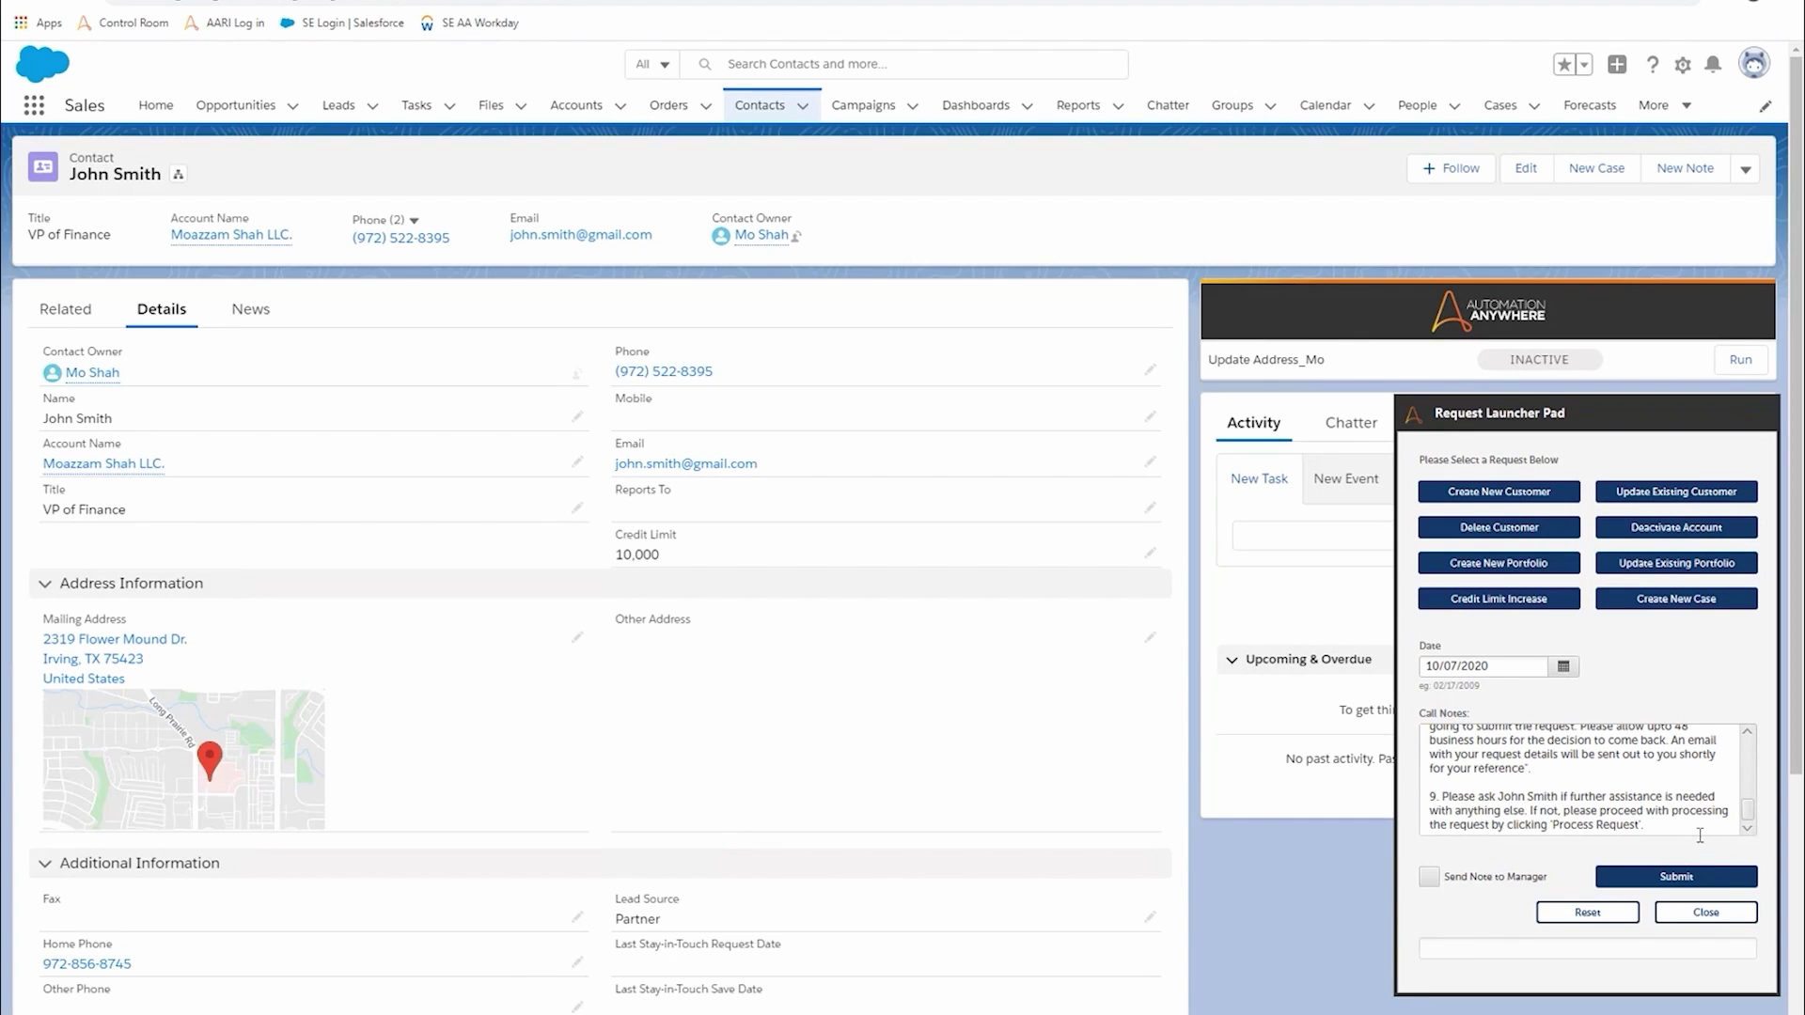
{"action": "left_click_drag", "start_coordinate": [1660, 827], "coordinate": [1381, 679]}
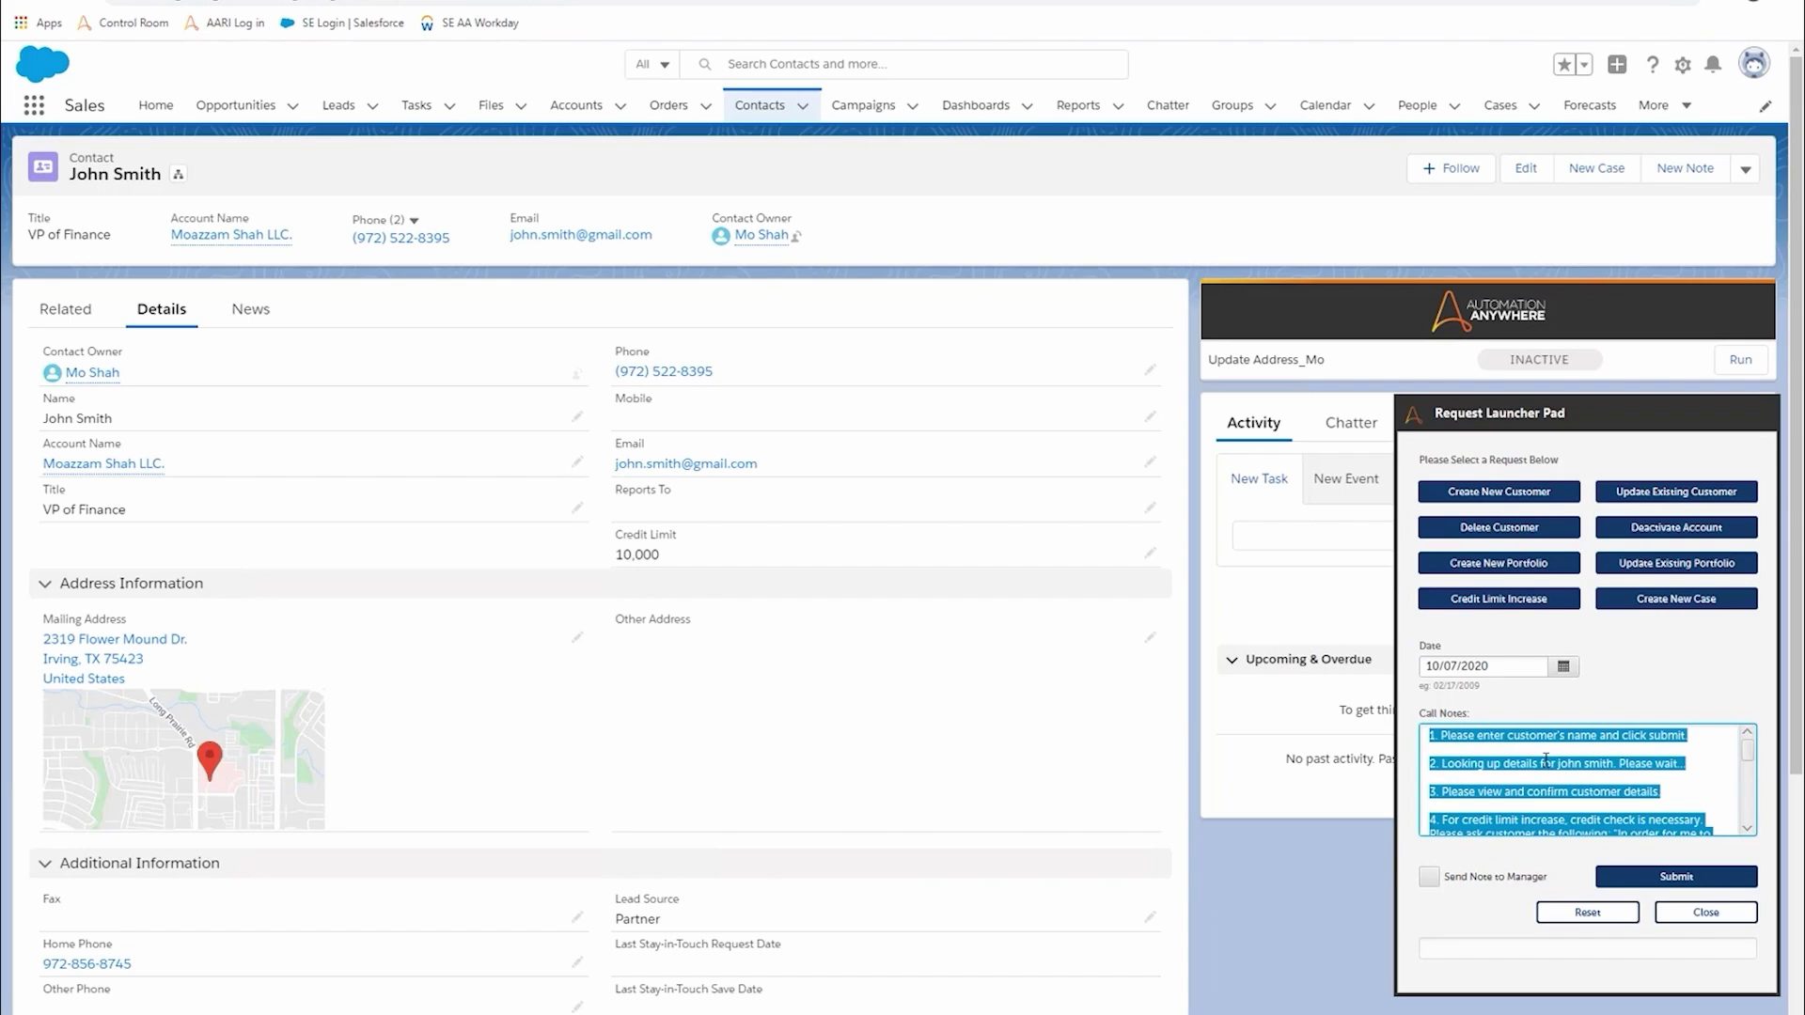
{"action": "type", "text": "Customer"}
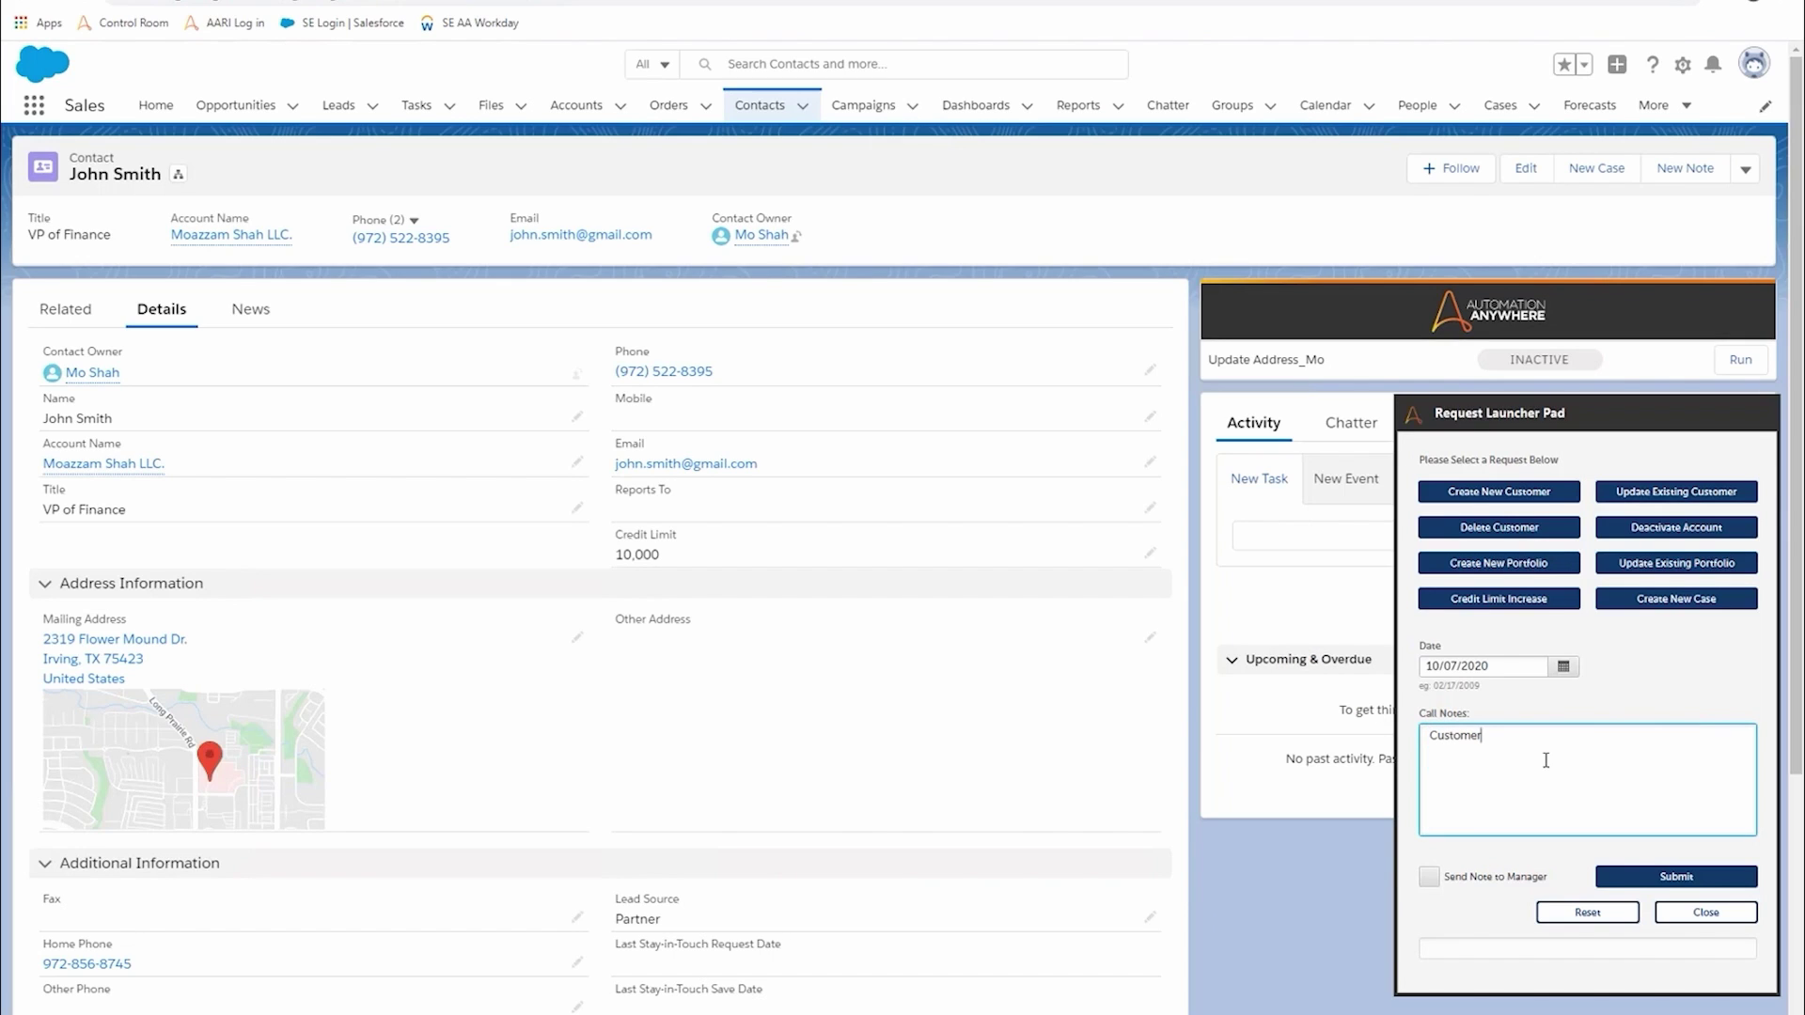
{"action": "type", "text": " wants increase his cred"}
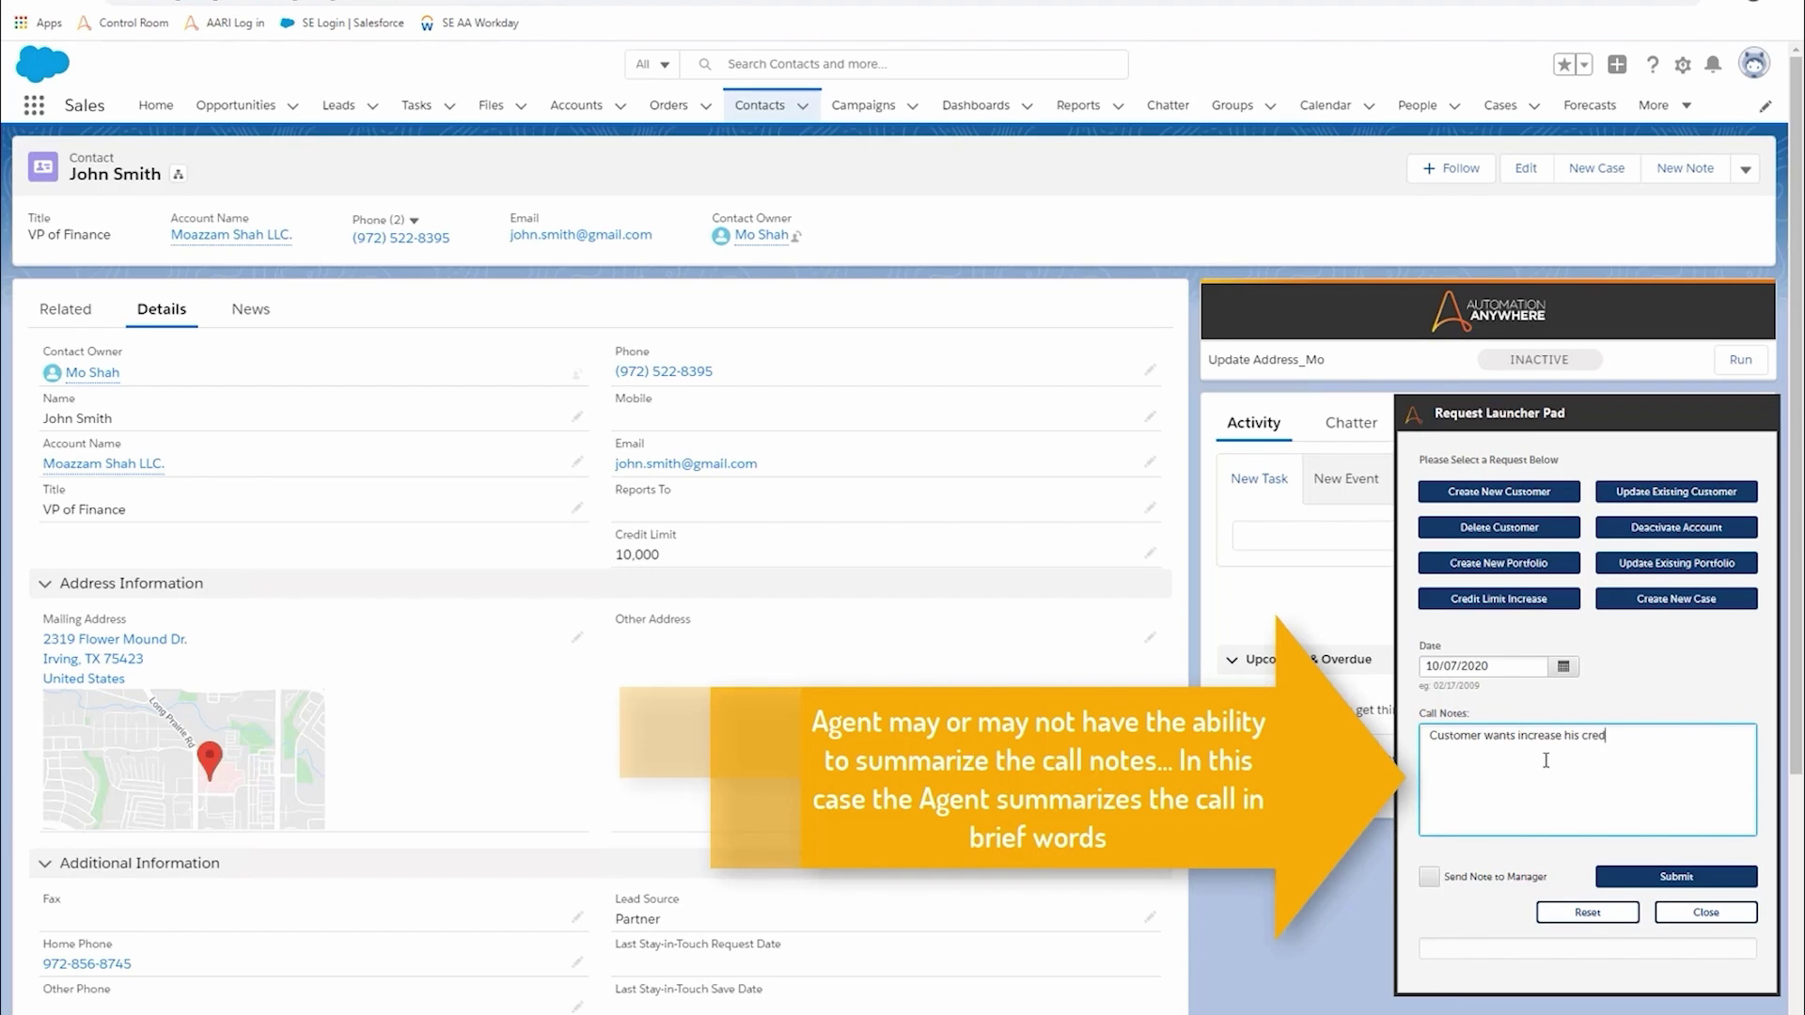
{"action": "type", "text": "it limit. Credit check came back OK and"}
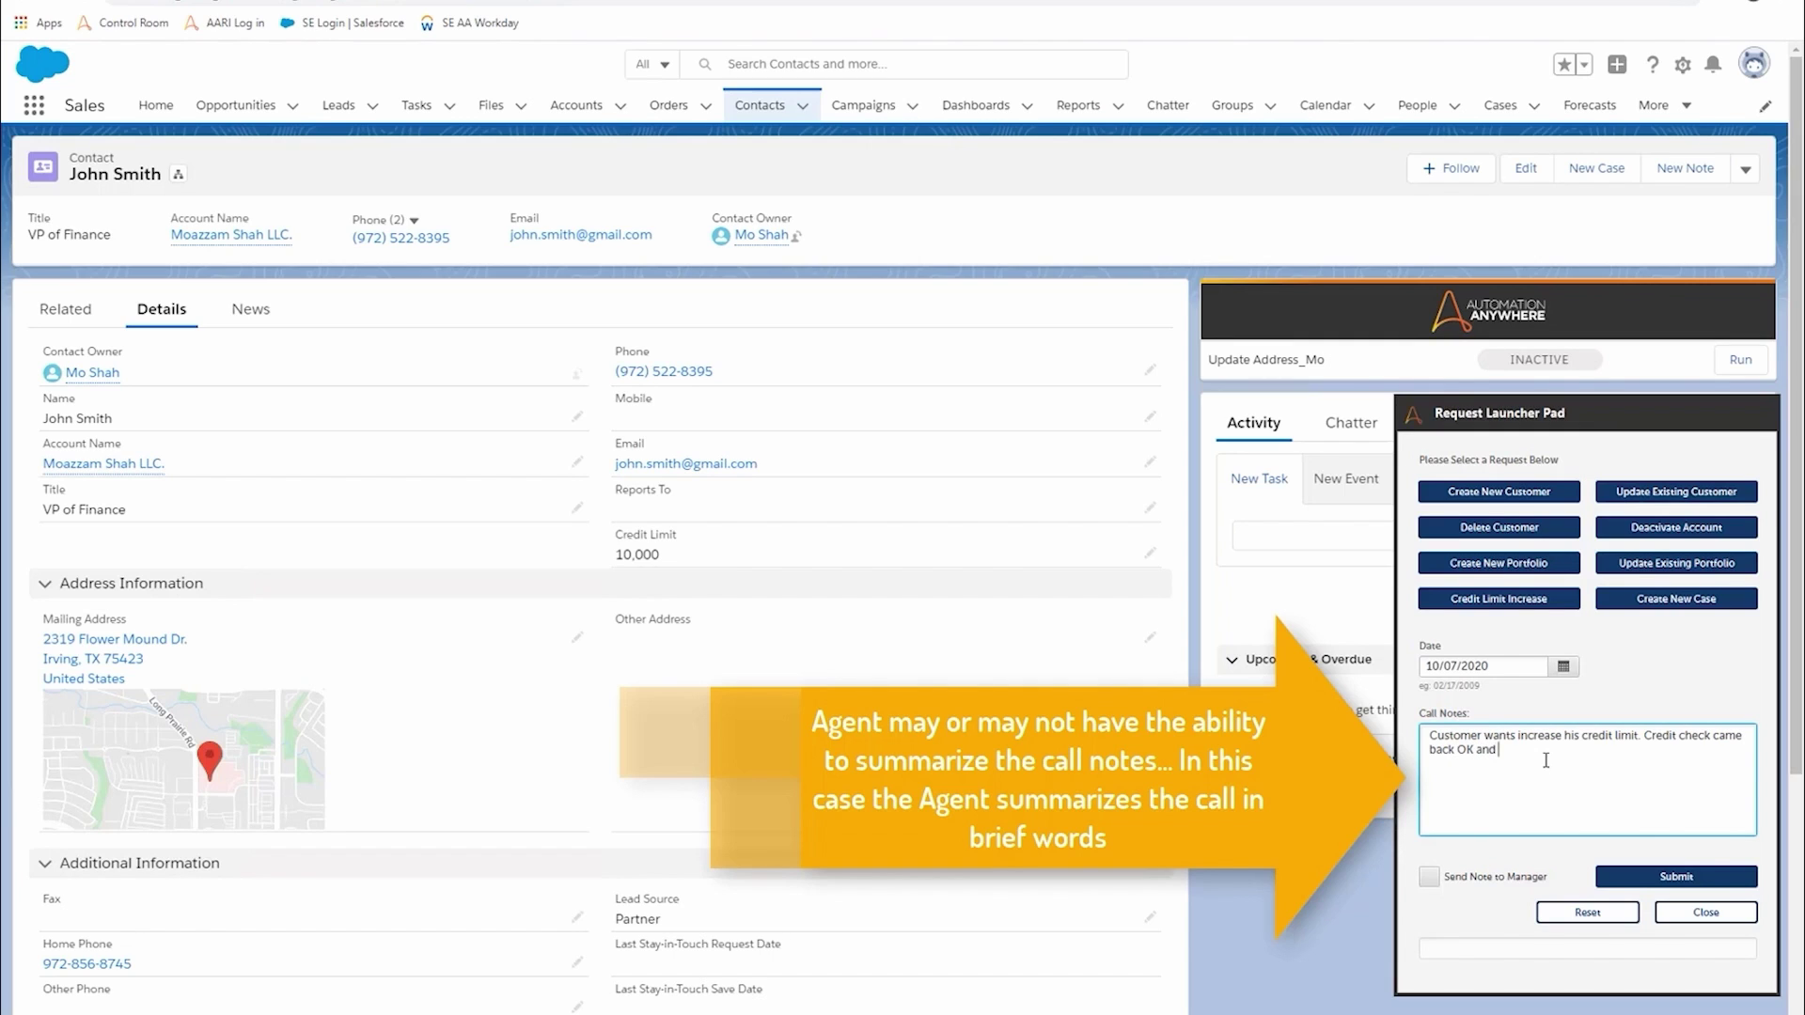
{"action": "type", "text": " requires manager approval. Submitting request"}
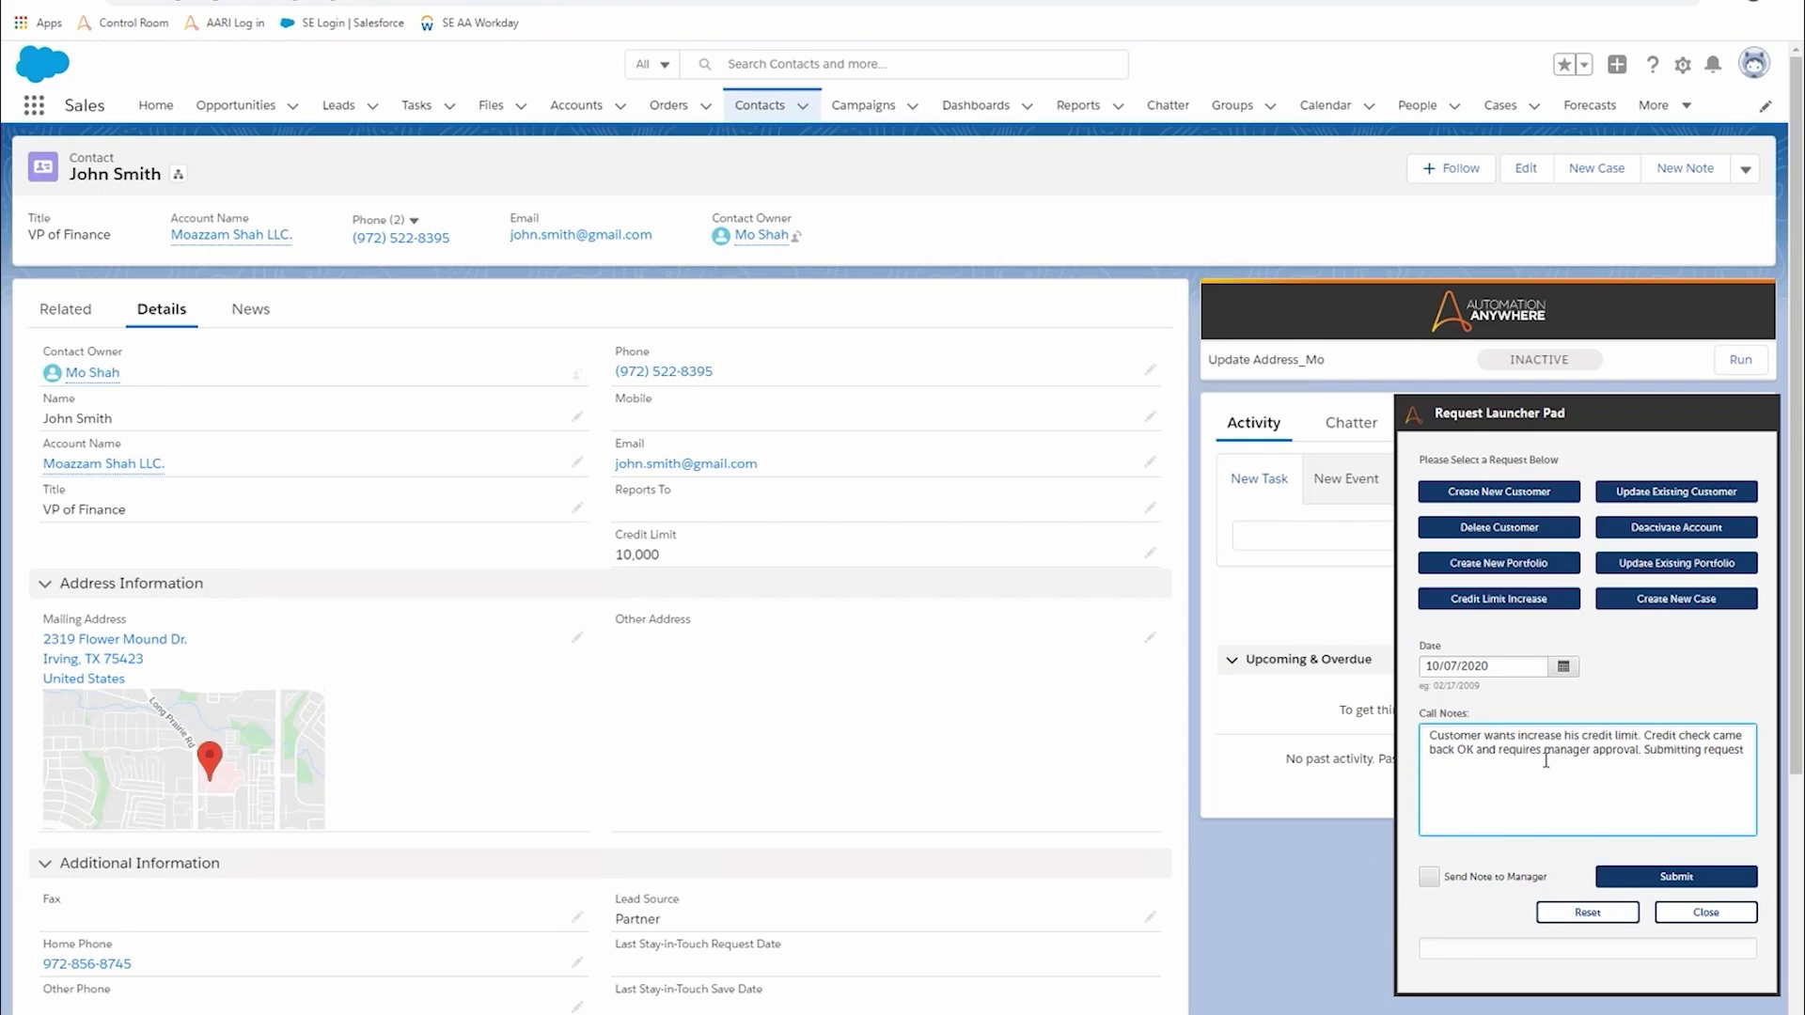
{"action": "type", "text": "..."}
- Send the note to the manager, submit the request, then reset and close the launcher pad
{"action": "left_click", "coordinate": [1462, 879]}
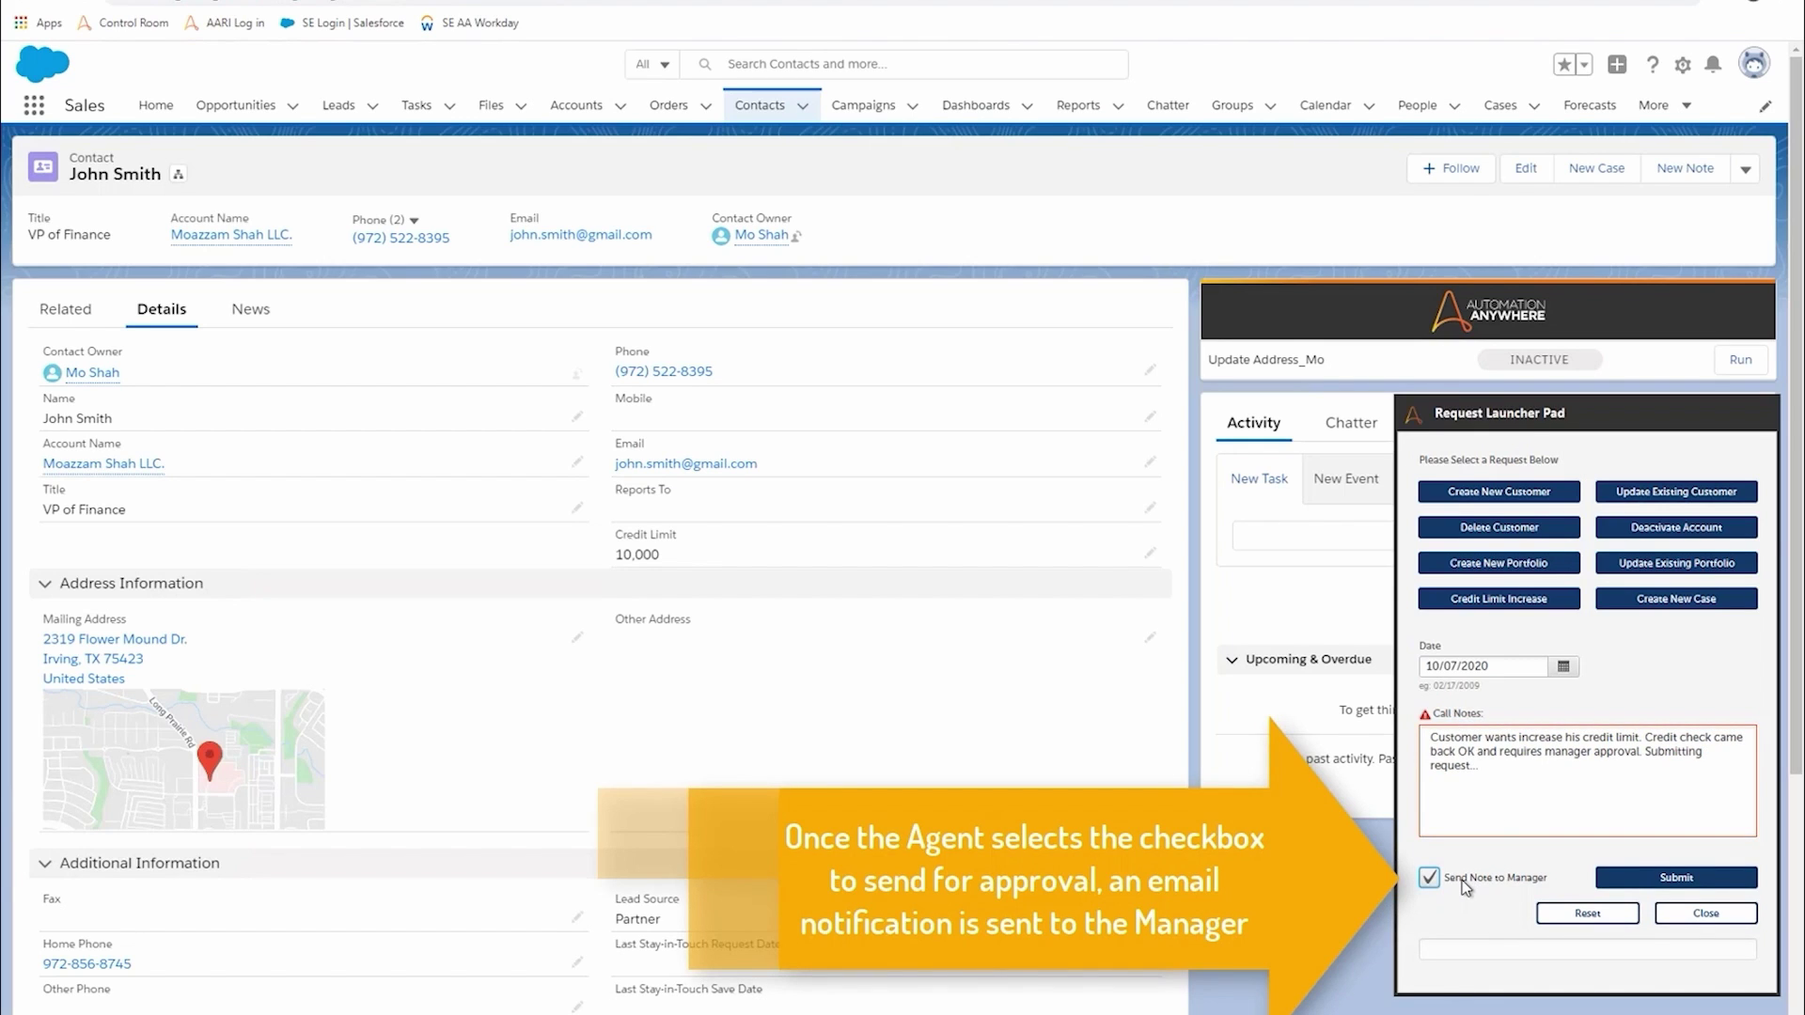
{"action": "left_click", "coordinate": [1690, 881]}
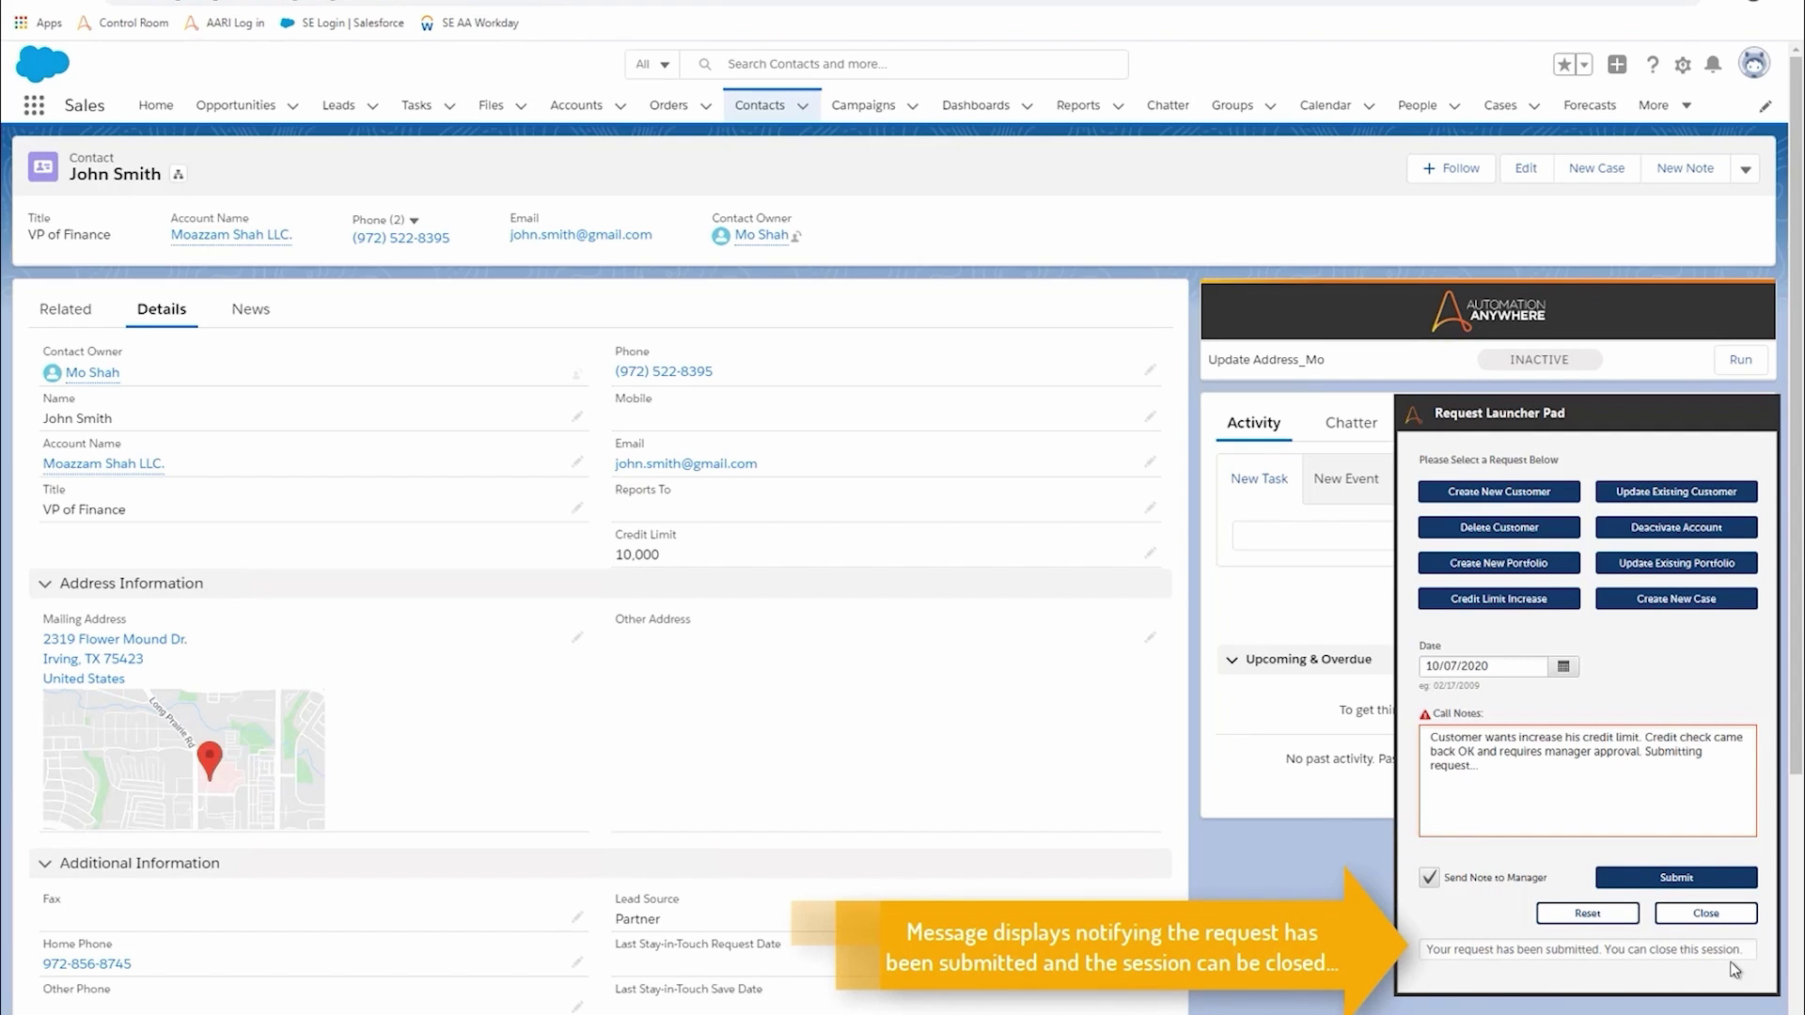
{"action": "left_click", "coordinate": [1589, 914]}
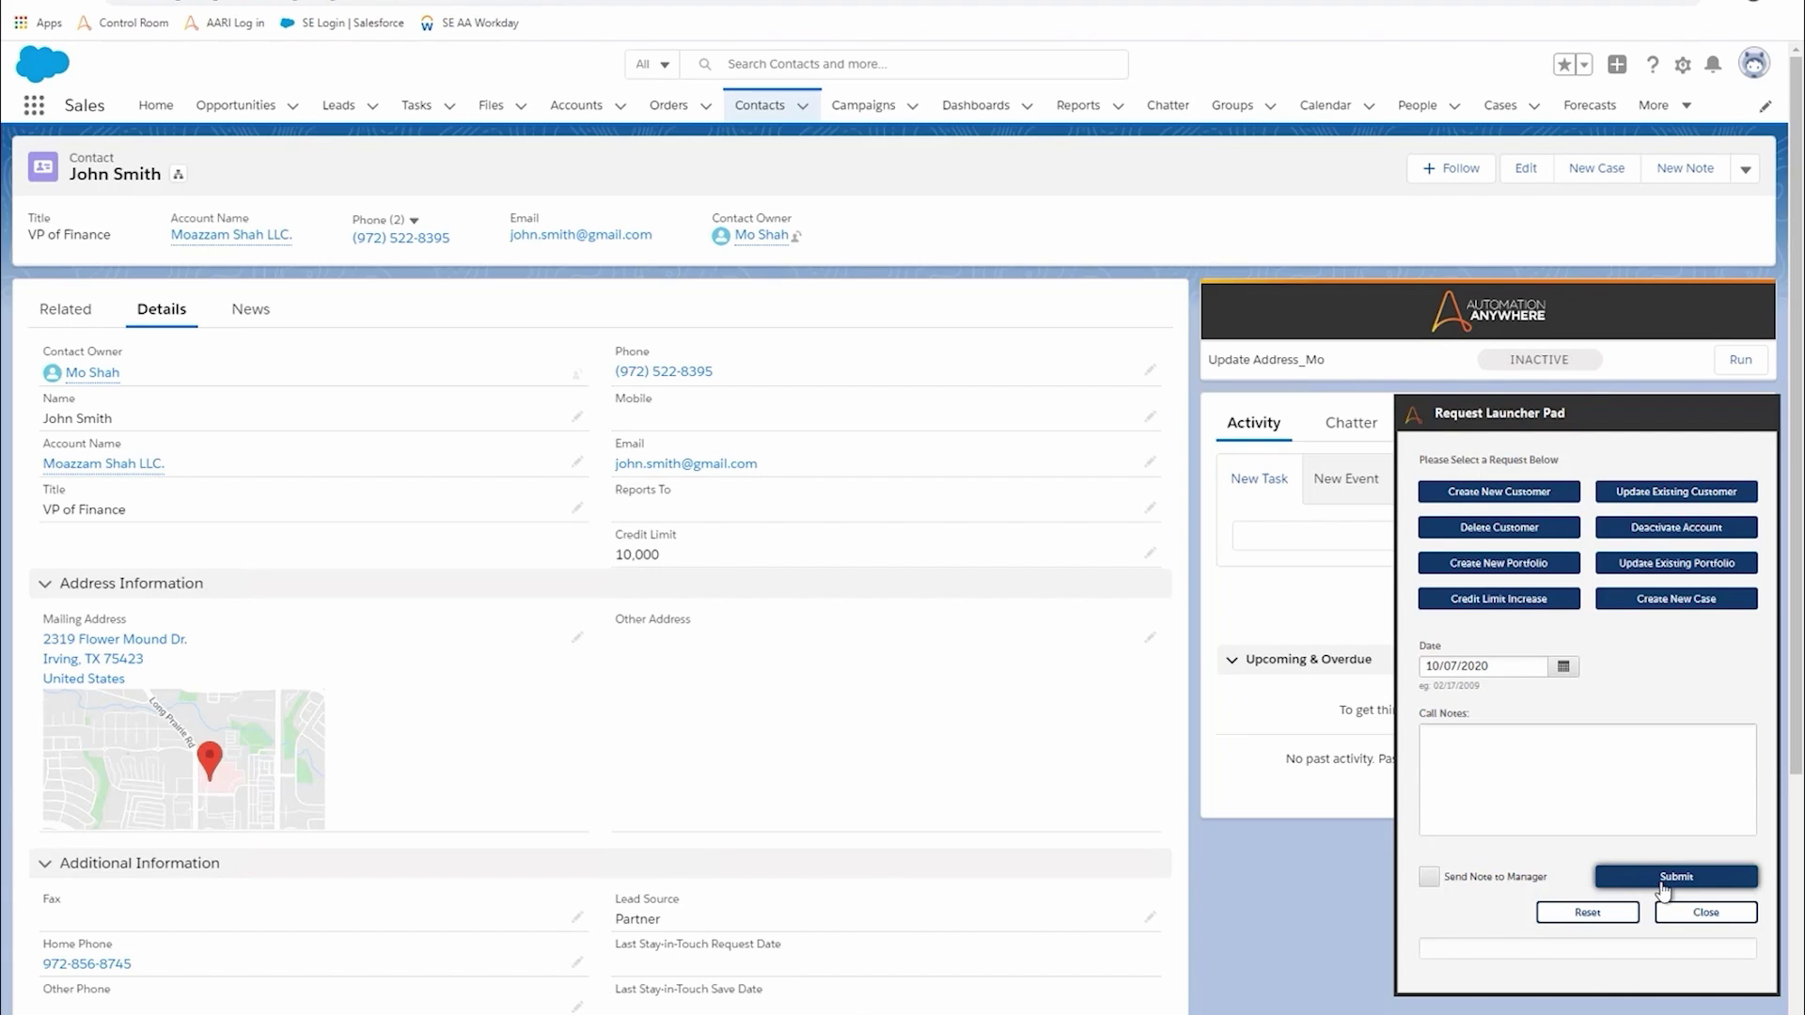
{"action": "left_click", "coordinate": [1706, 914]}
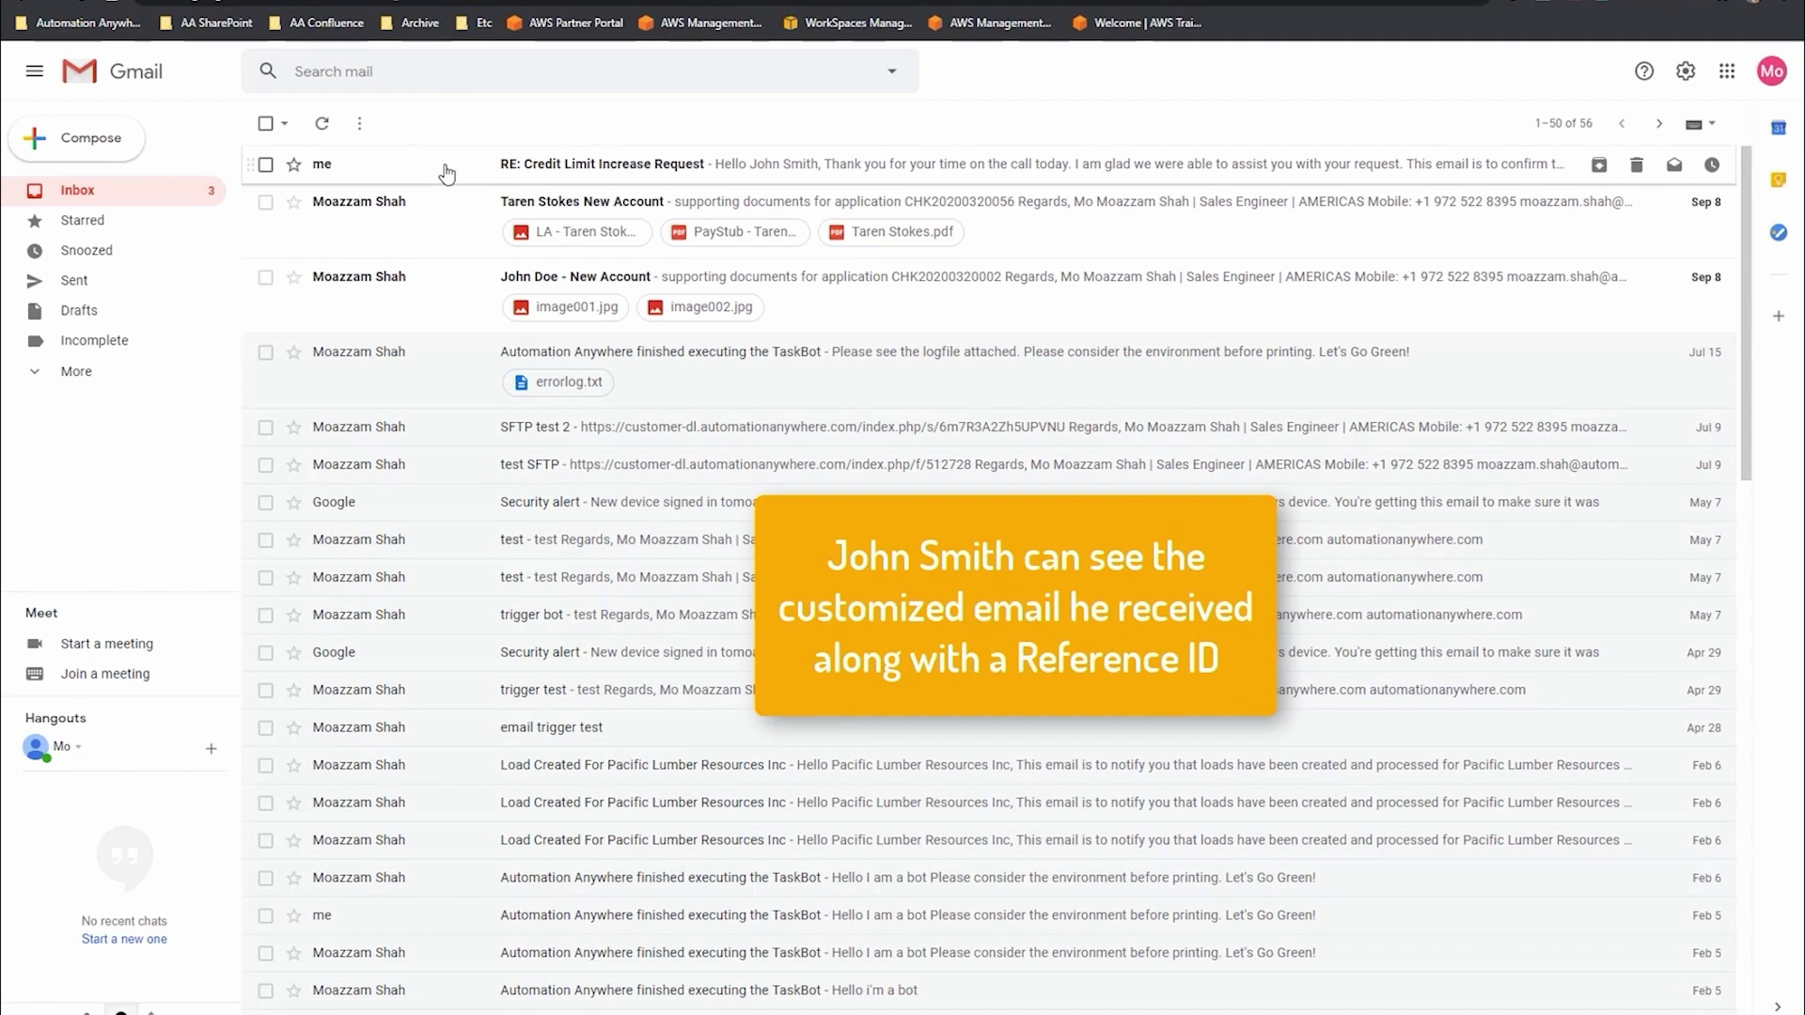
- Read the 'RE: Credit Limit Increase Request' email in Gmail, then switch to the manager's Outlook copy
{"action": "left_click", "coordinate": [447, 174]}
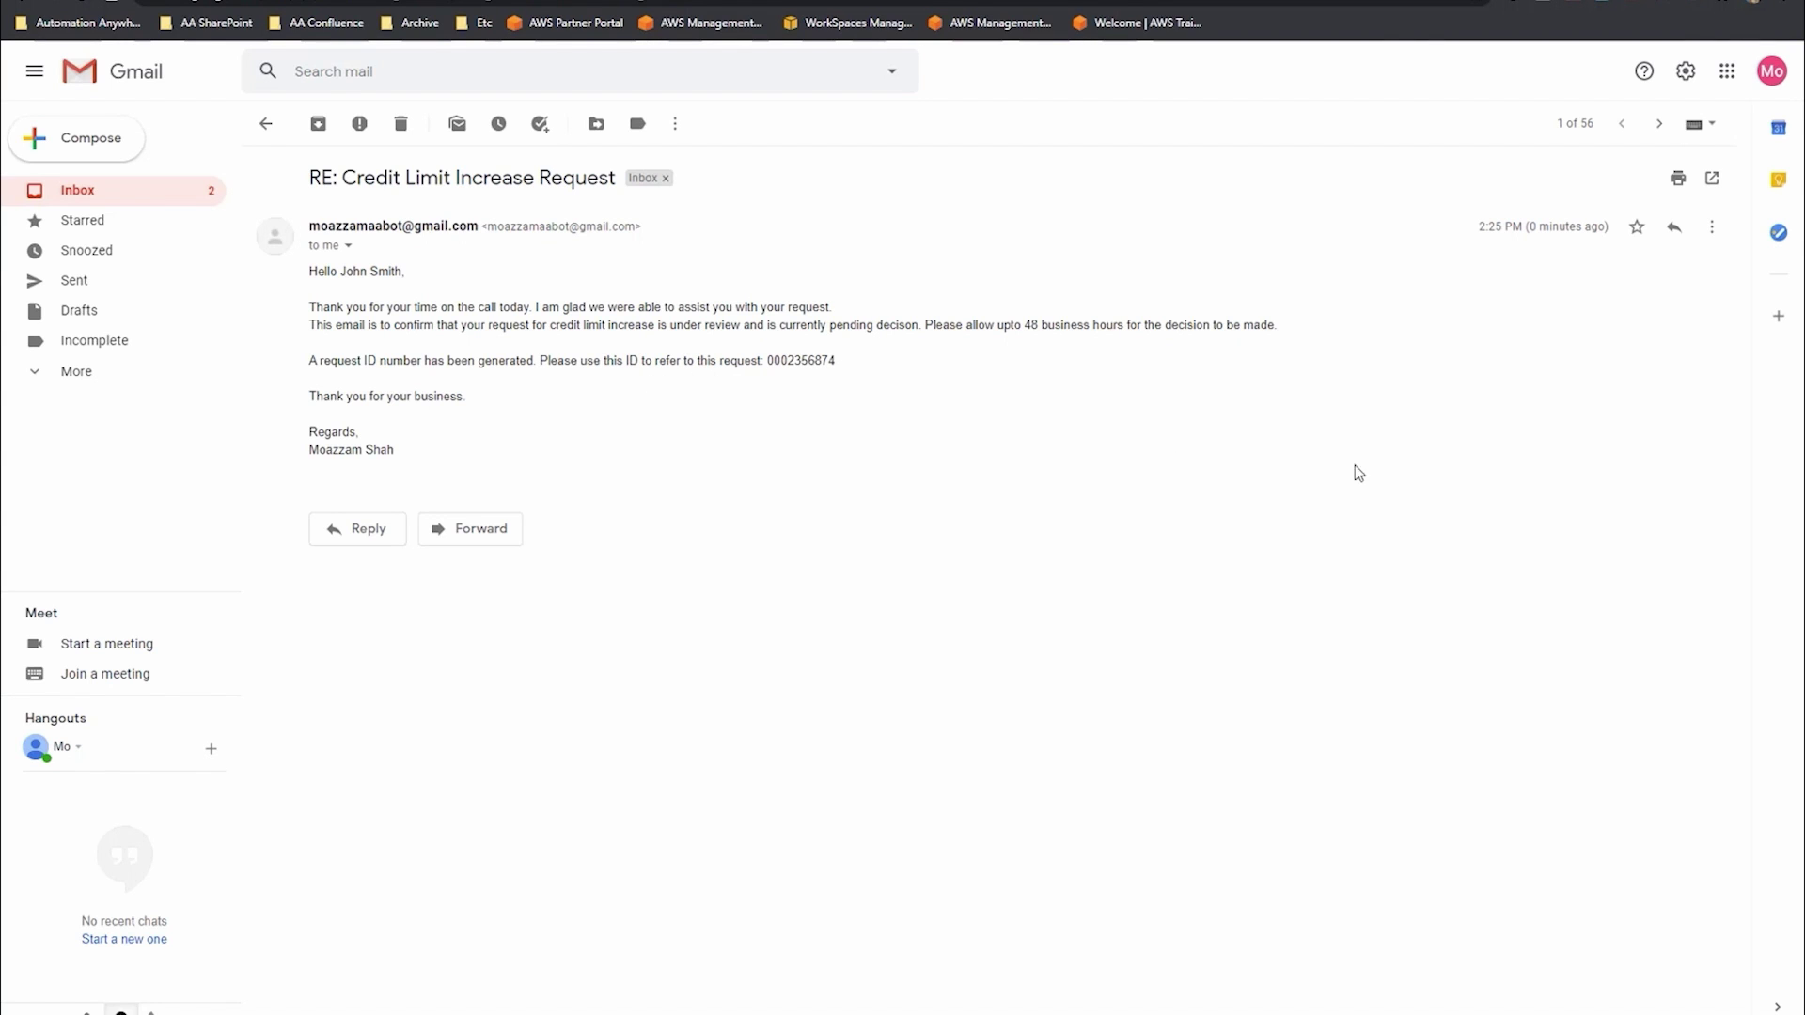
{"action": "key", "text": "alt+Tab"}
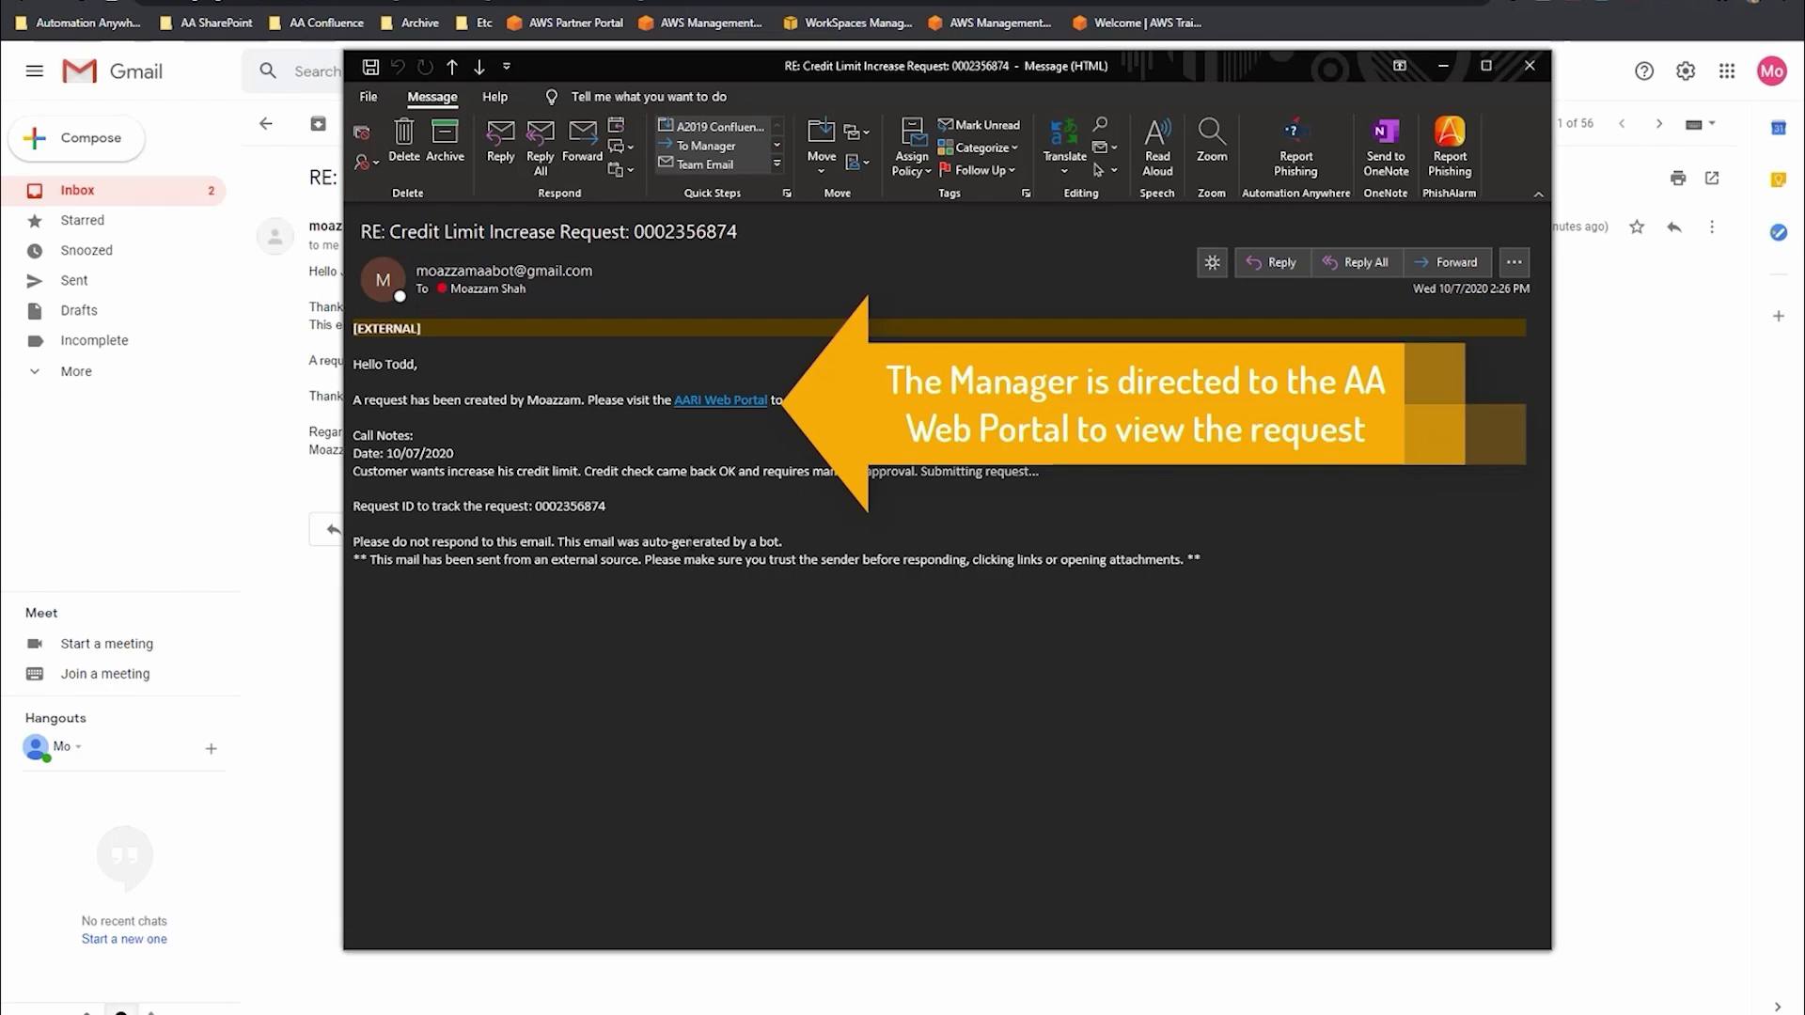
- Follow the AARI Web Portal link in the request notification email to reach the login page
{"action": "left_click", "coordinate": [739, 406]}
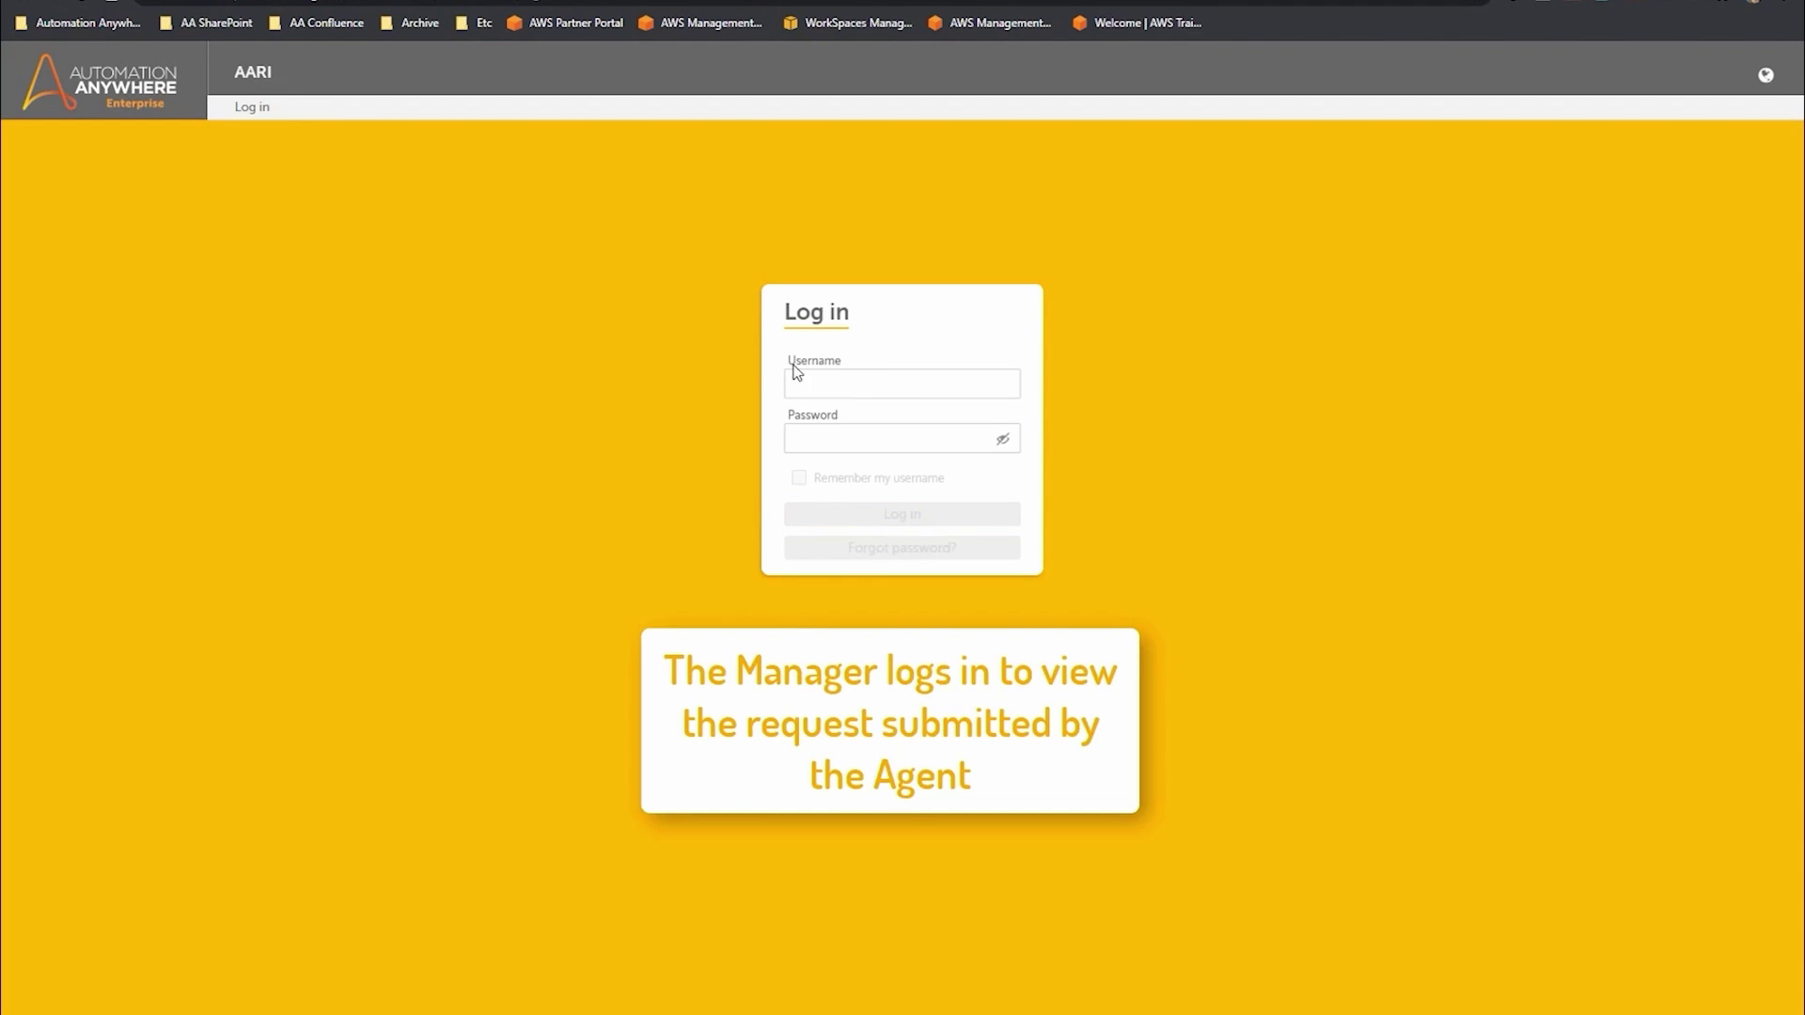
- Enter the manager's AARI username and password in the portal login form
{"action": "type", "text": "aa"}
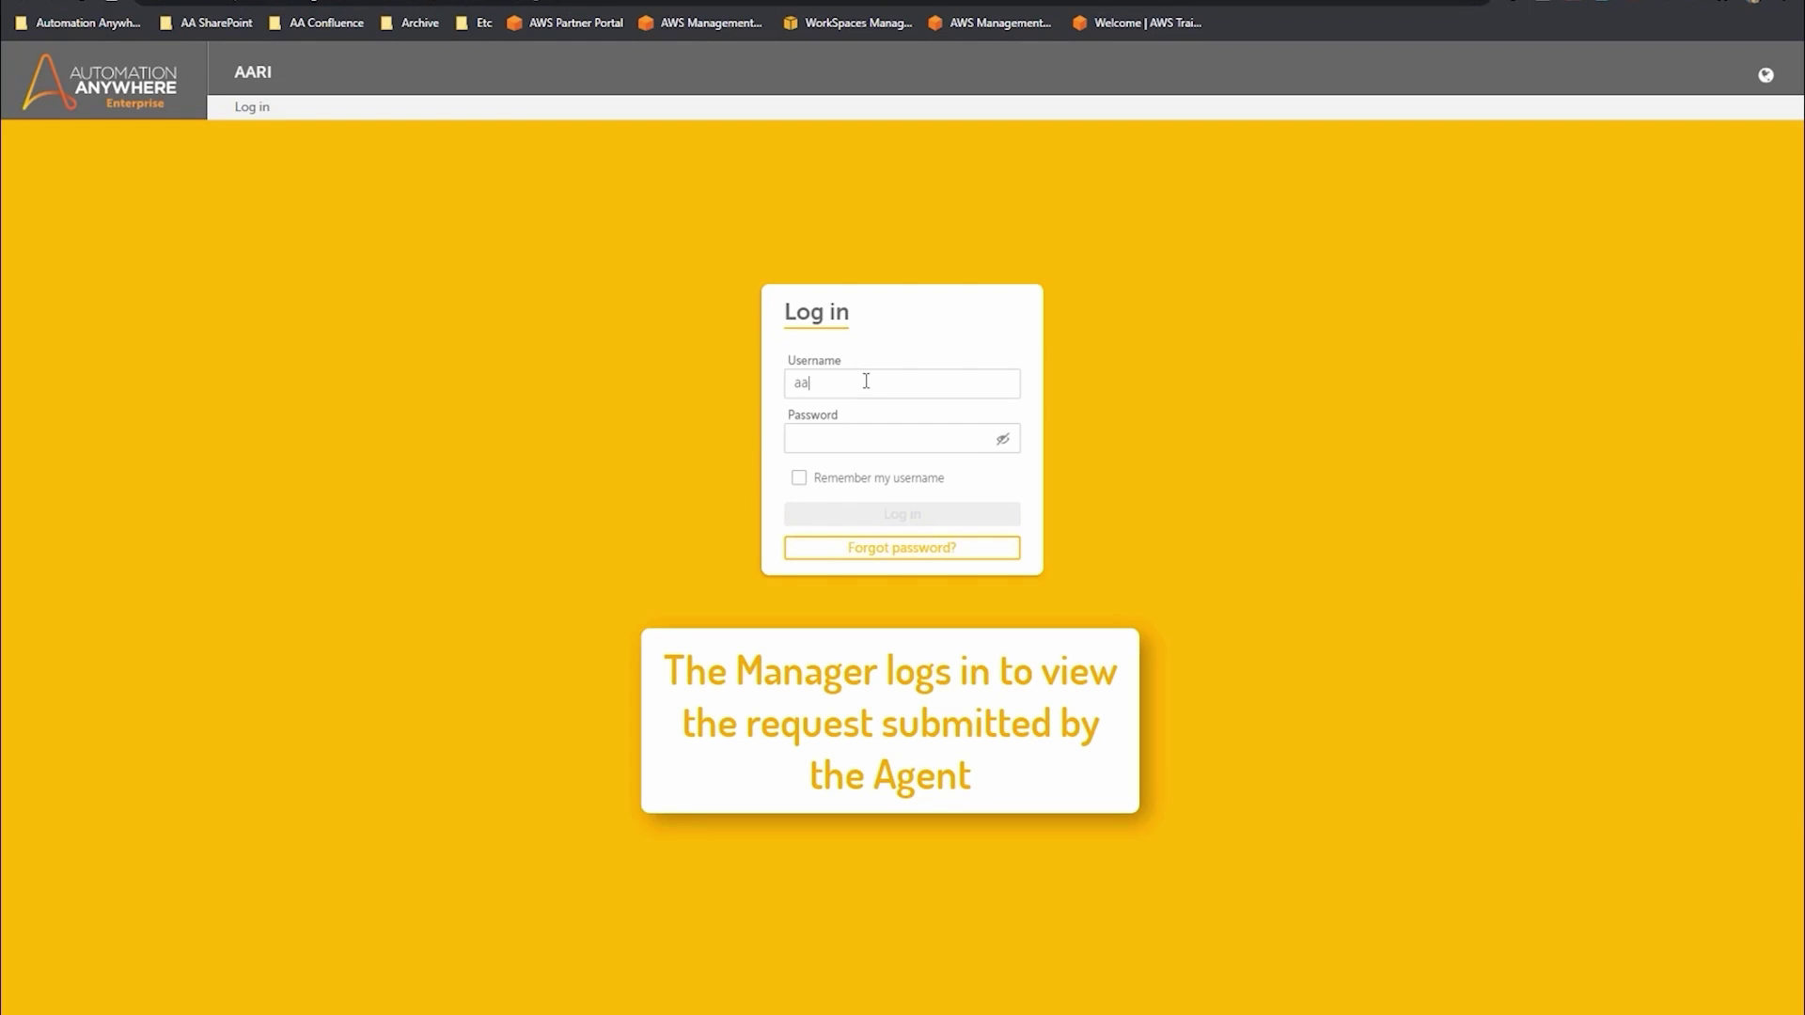
{"action": "type", "text": "ri.mana"}
{"action": "key", "text": "Tab"}
{"action": "type", "text": "****"}
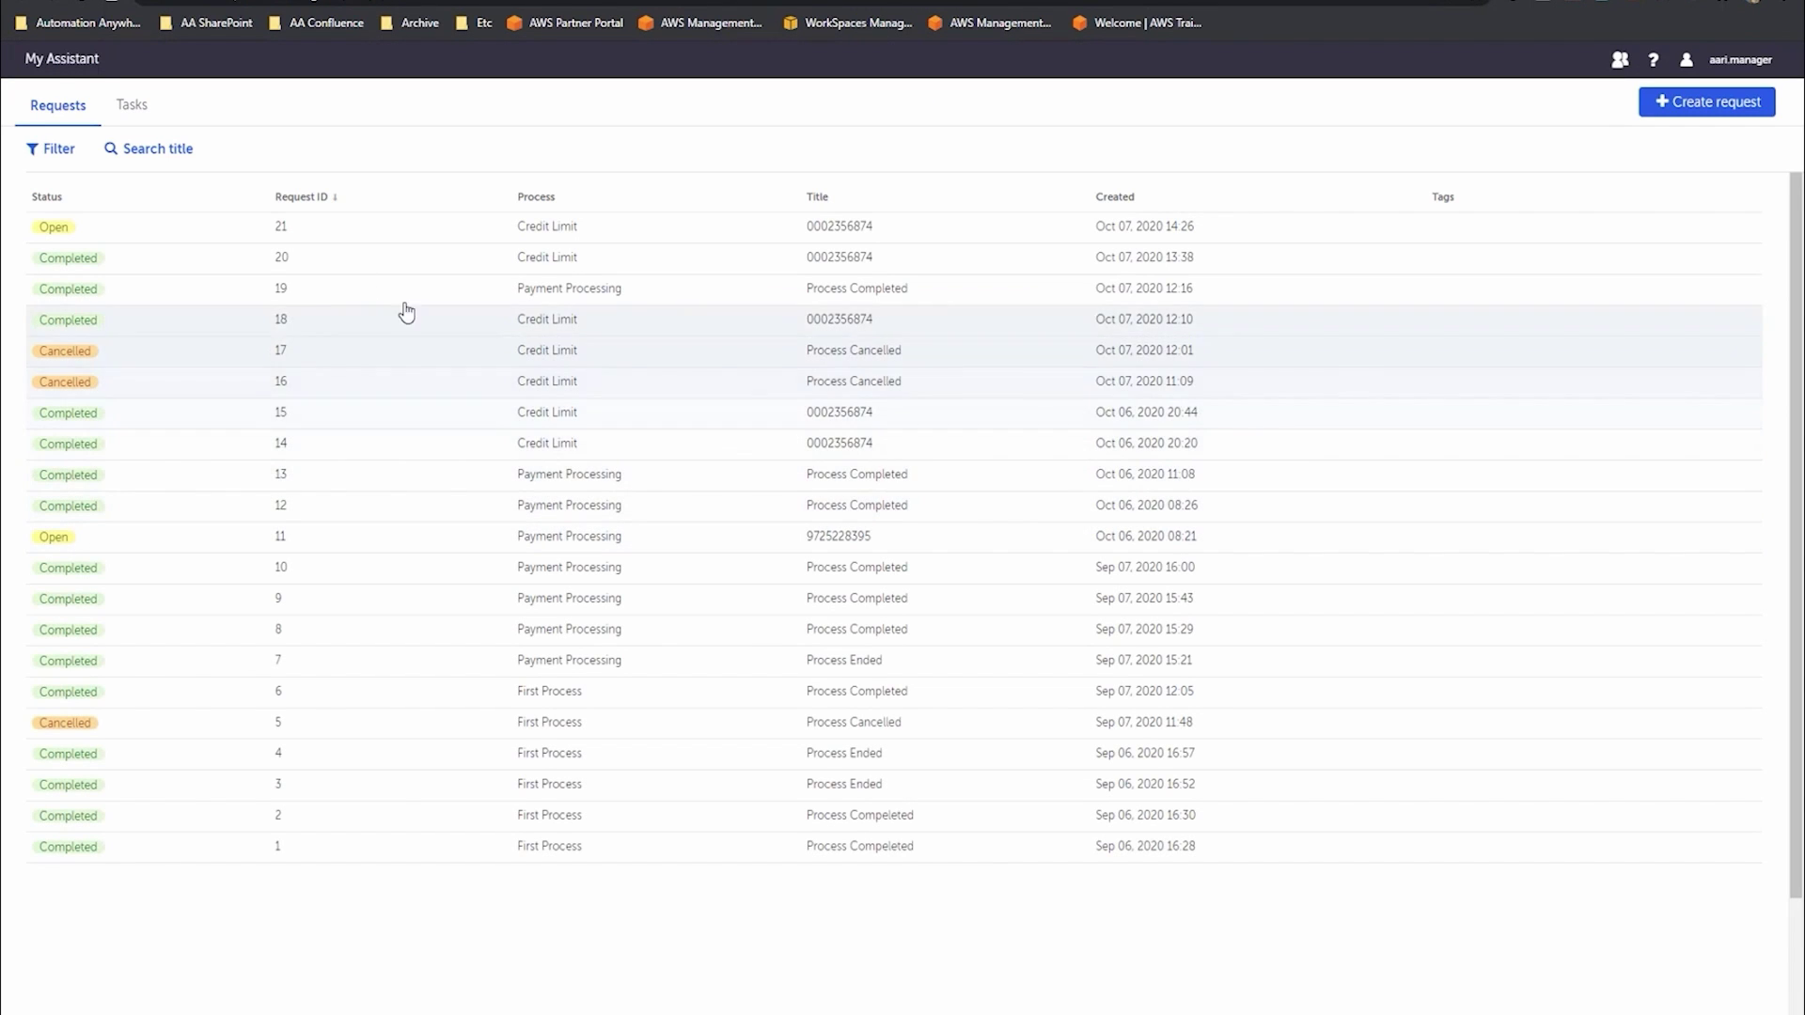
- Filter the request list to Open status and open Credit Limit request 21
{"action": "left_click", "coordinate": [67, 146]}
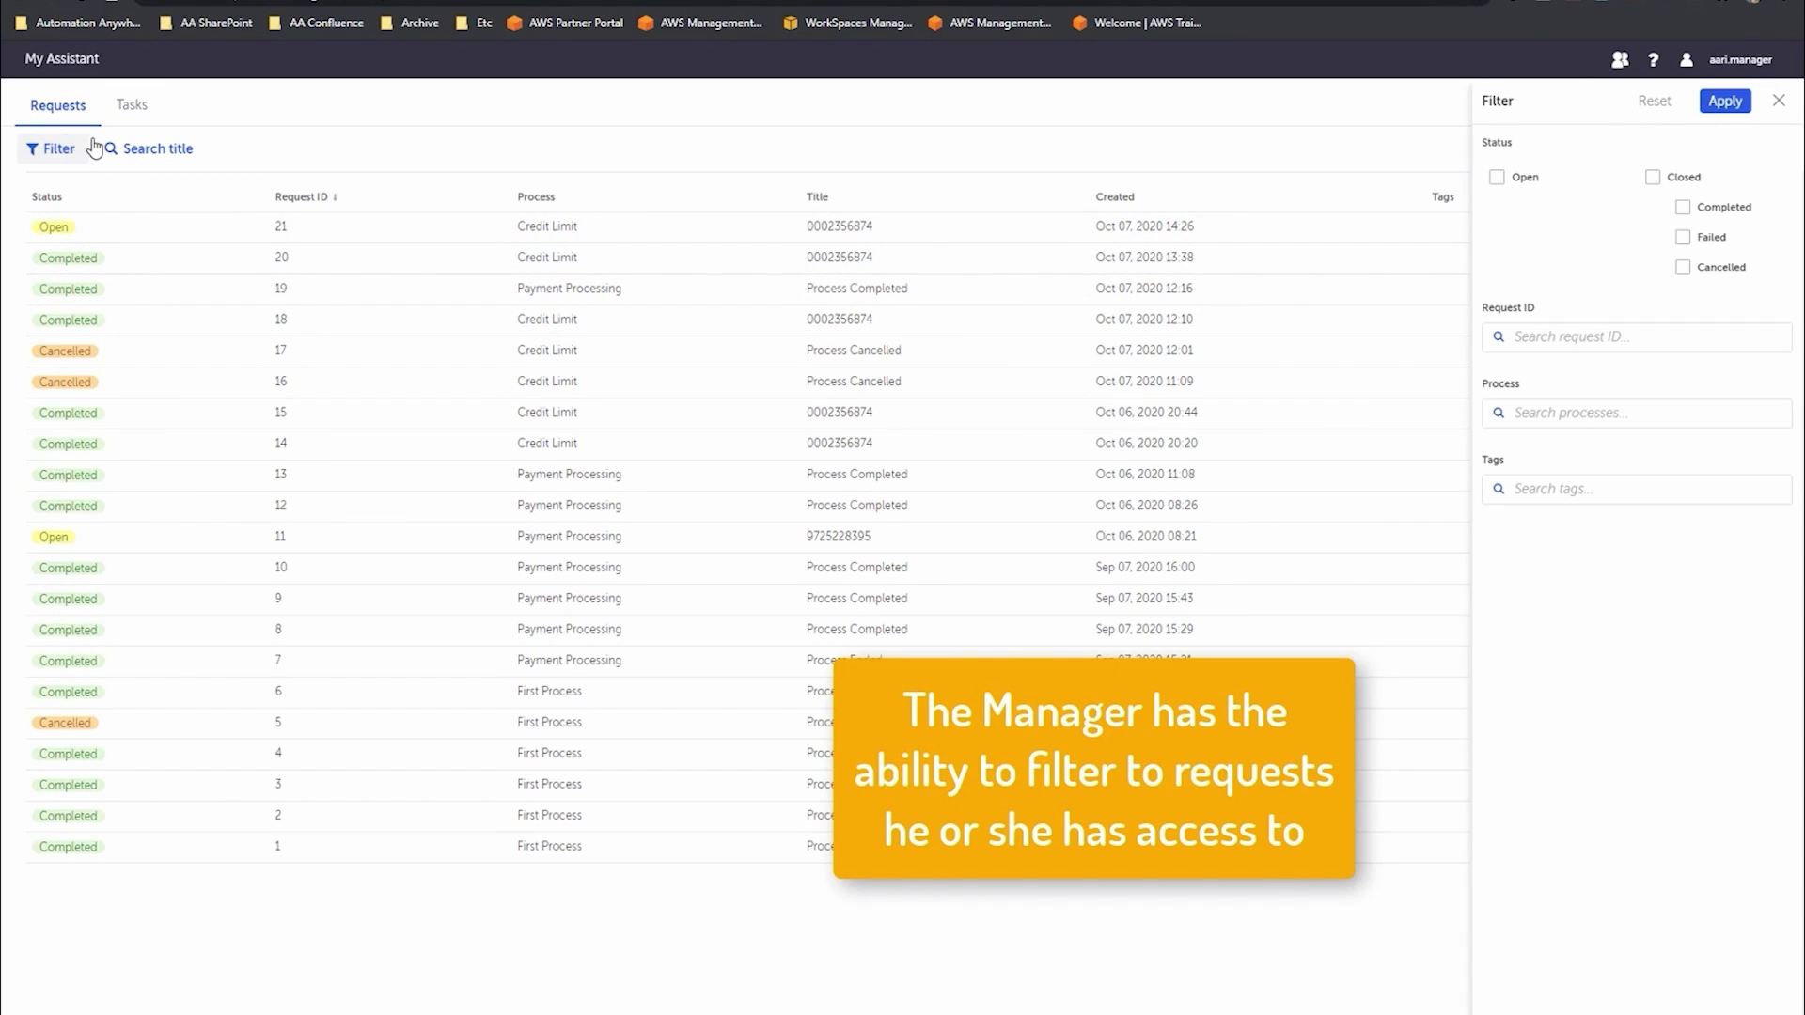
{"action": "left_click", "coordinate": [1525, 178]}
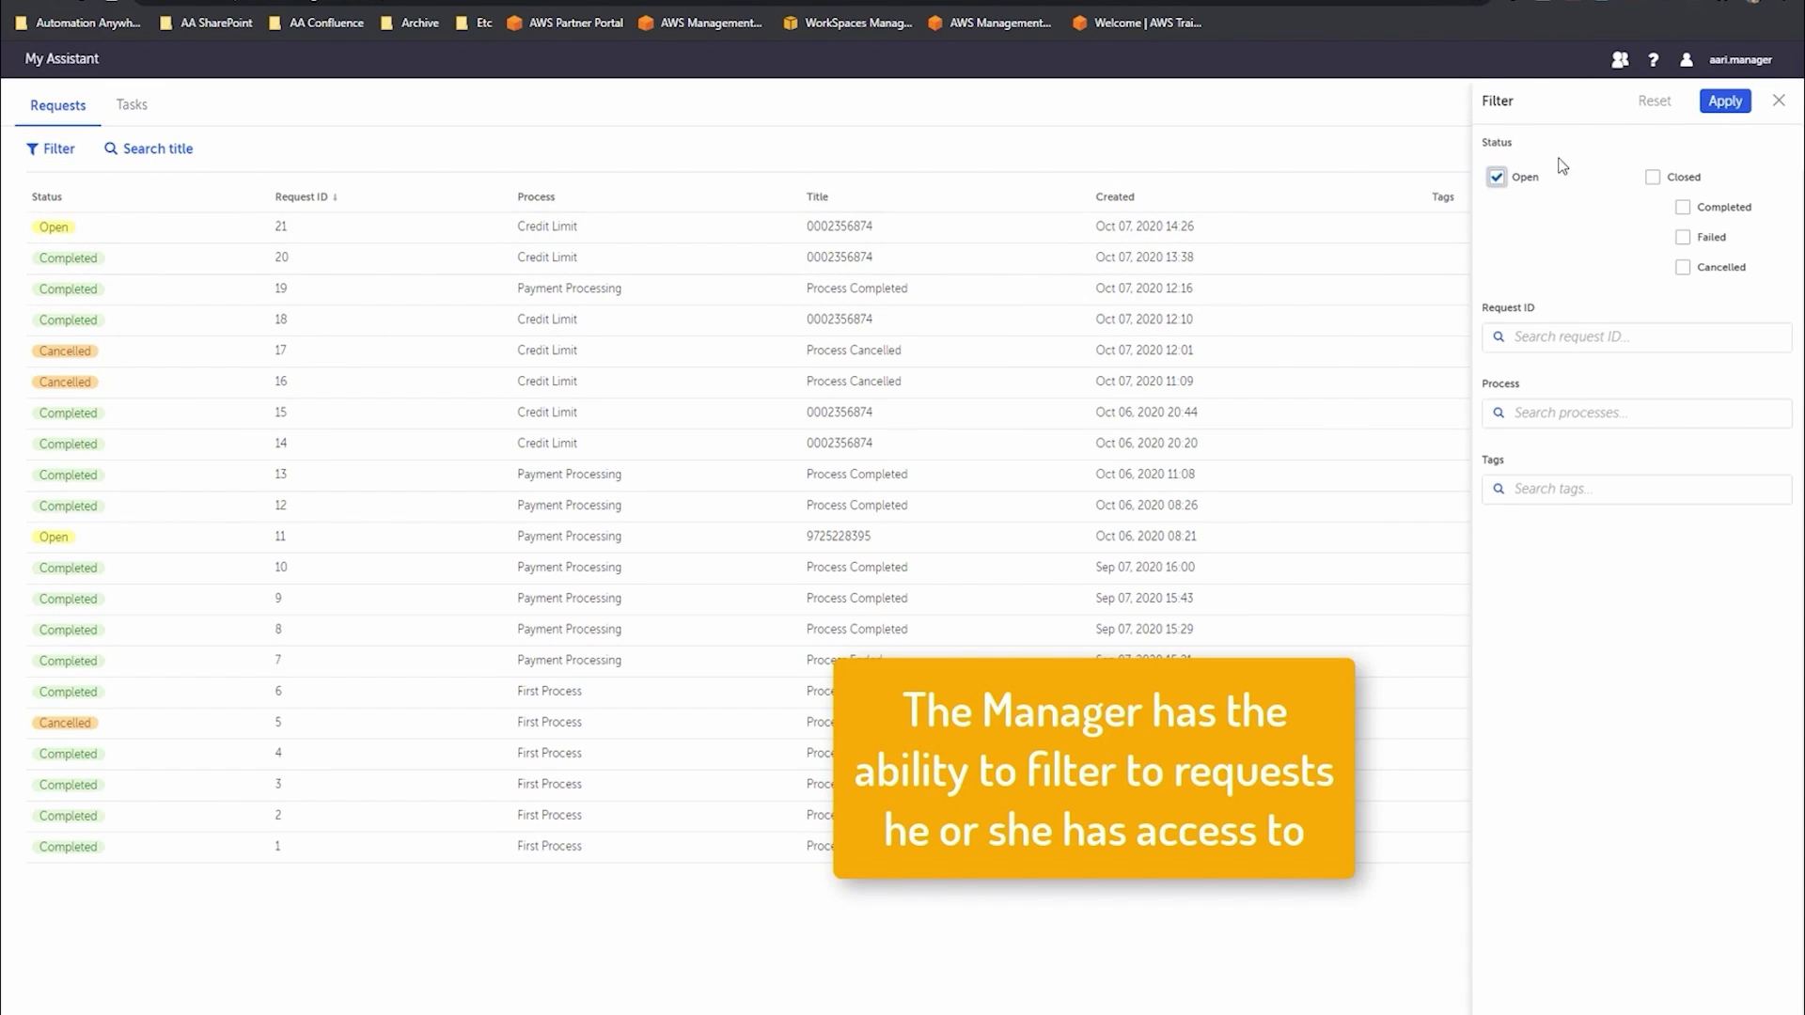
{"action": "left_click", "coordinate": [1721, 106]}
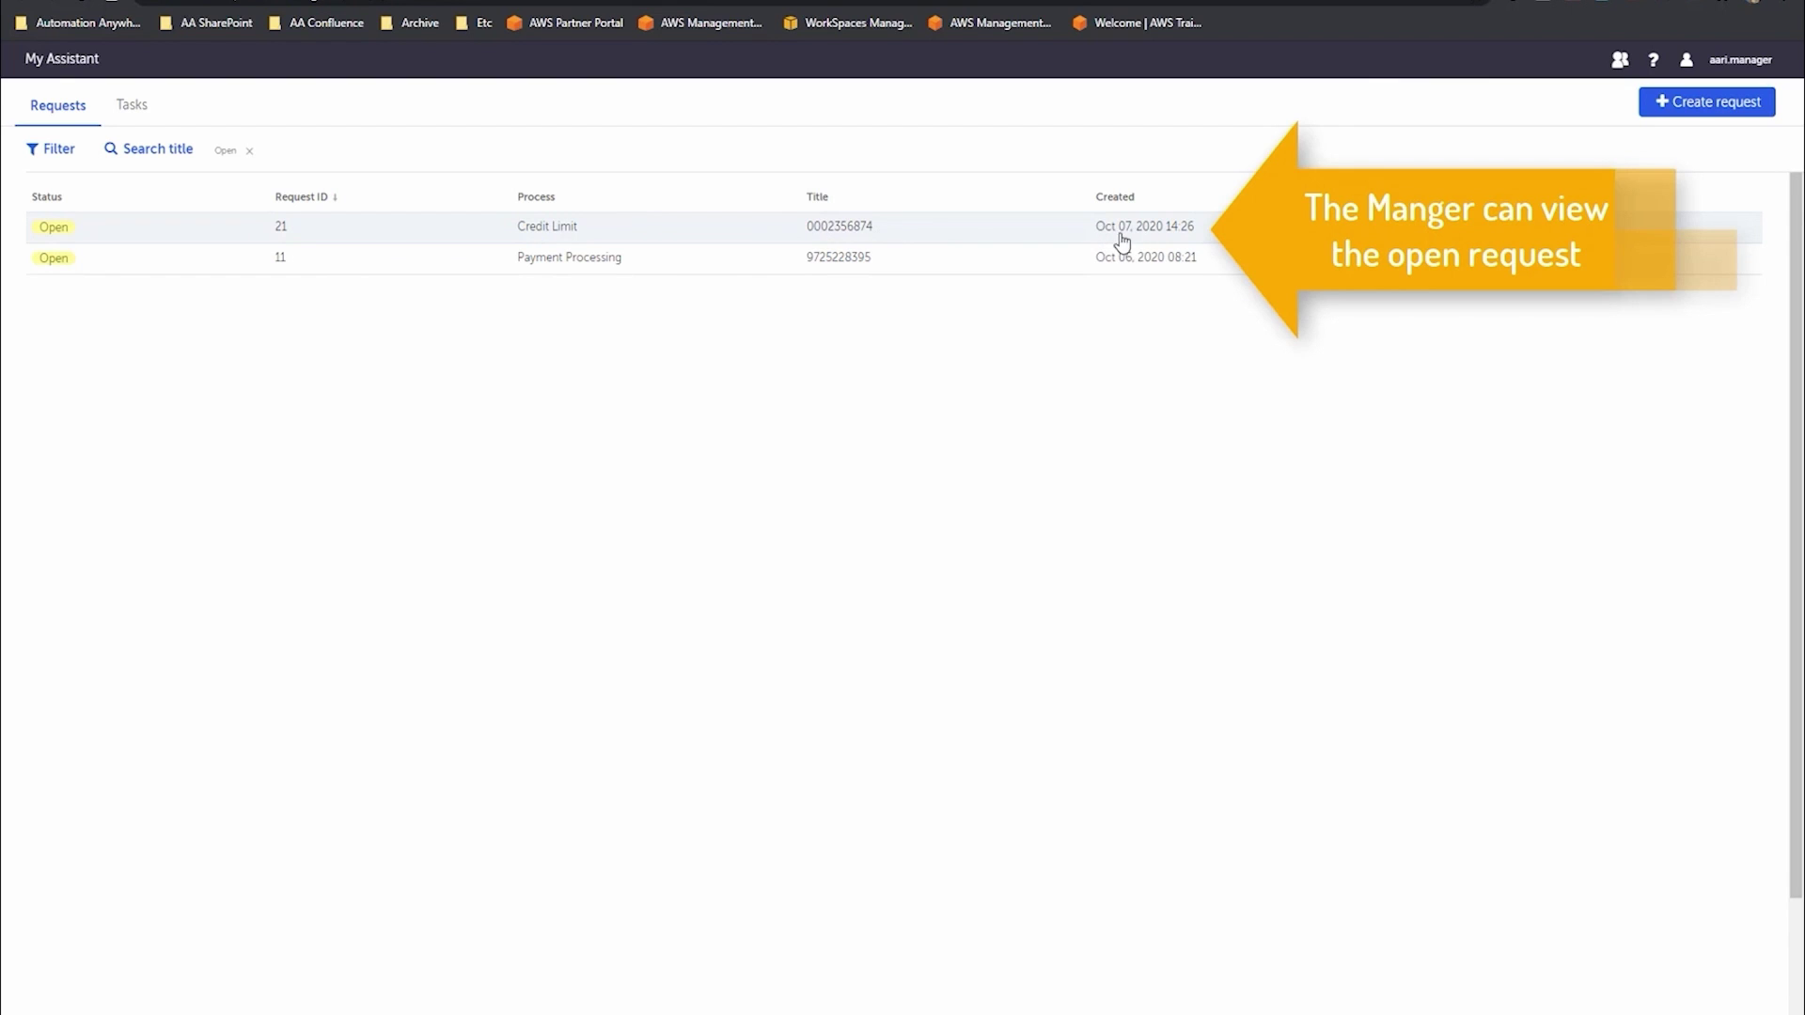
{"action": "left_click", "coordinate": [550, 235]}
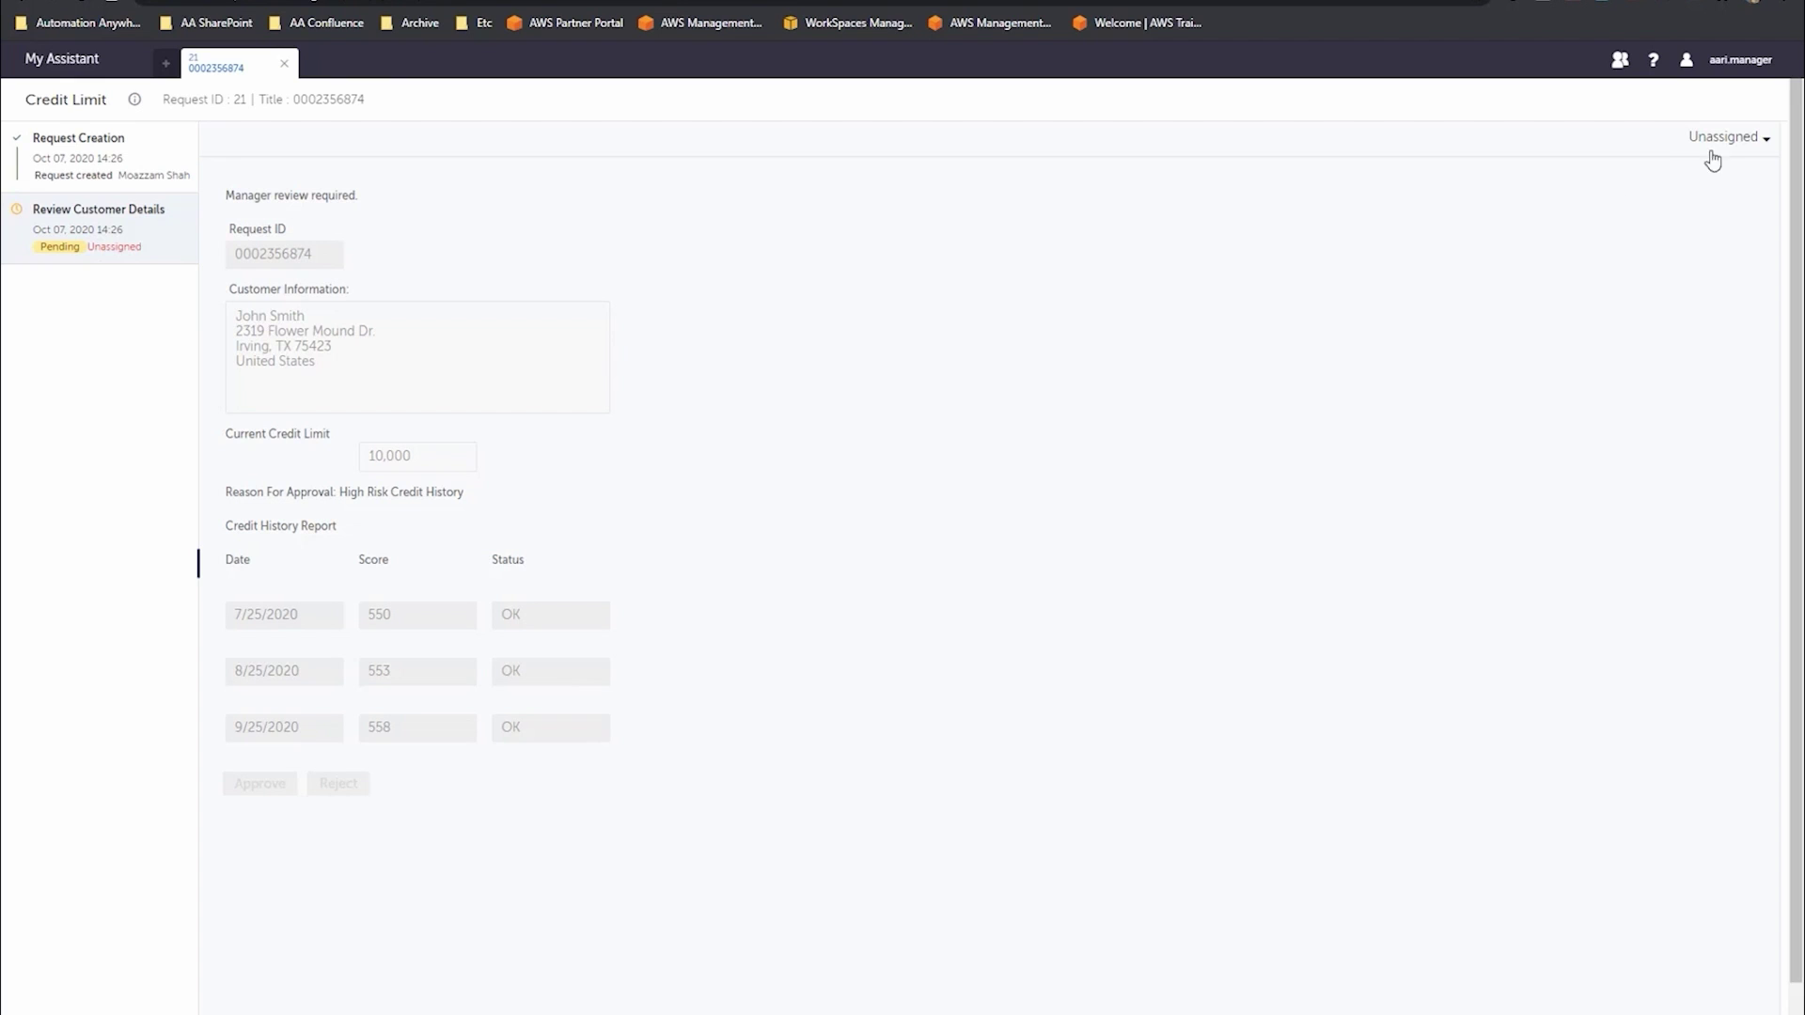
- Assign request 21 to a reviewer and reject the 10,000 credit limit increase
{"action": "left_click", "coordinate": [1739, 143]}
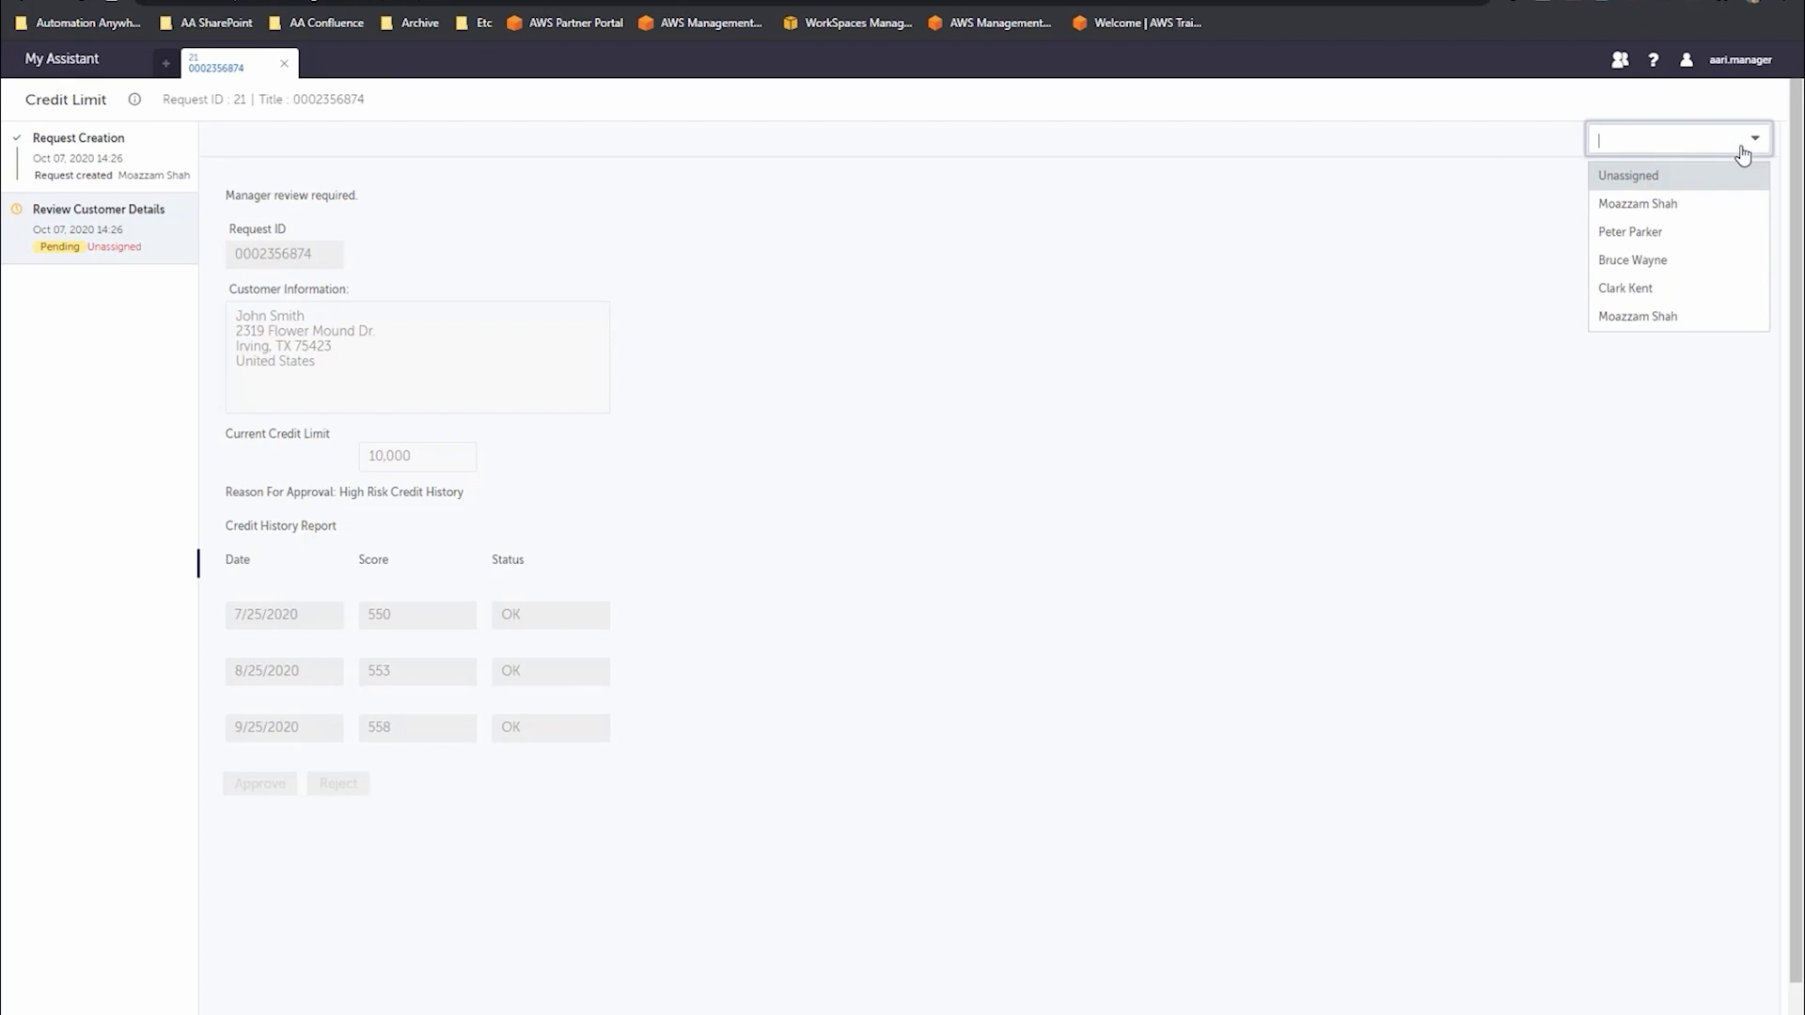
{"action": "left_click", "coordinate": [1670, 262]}
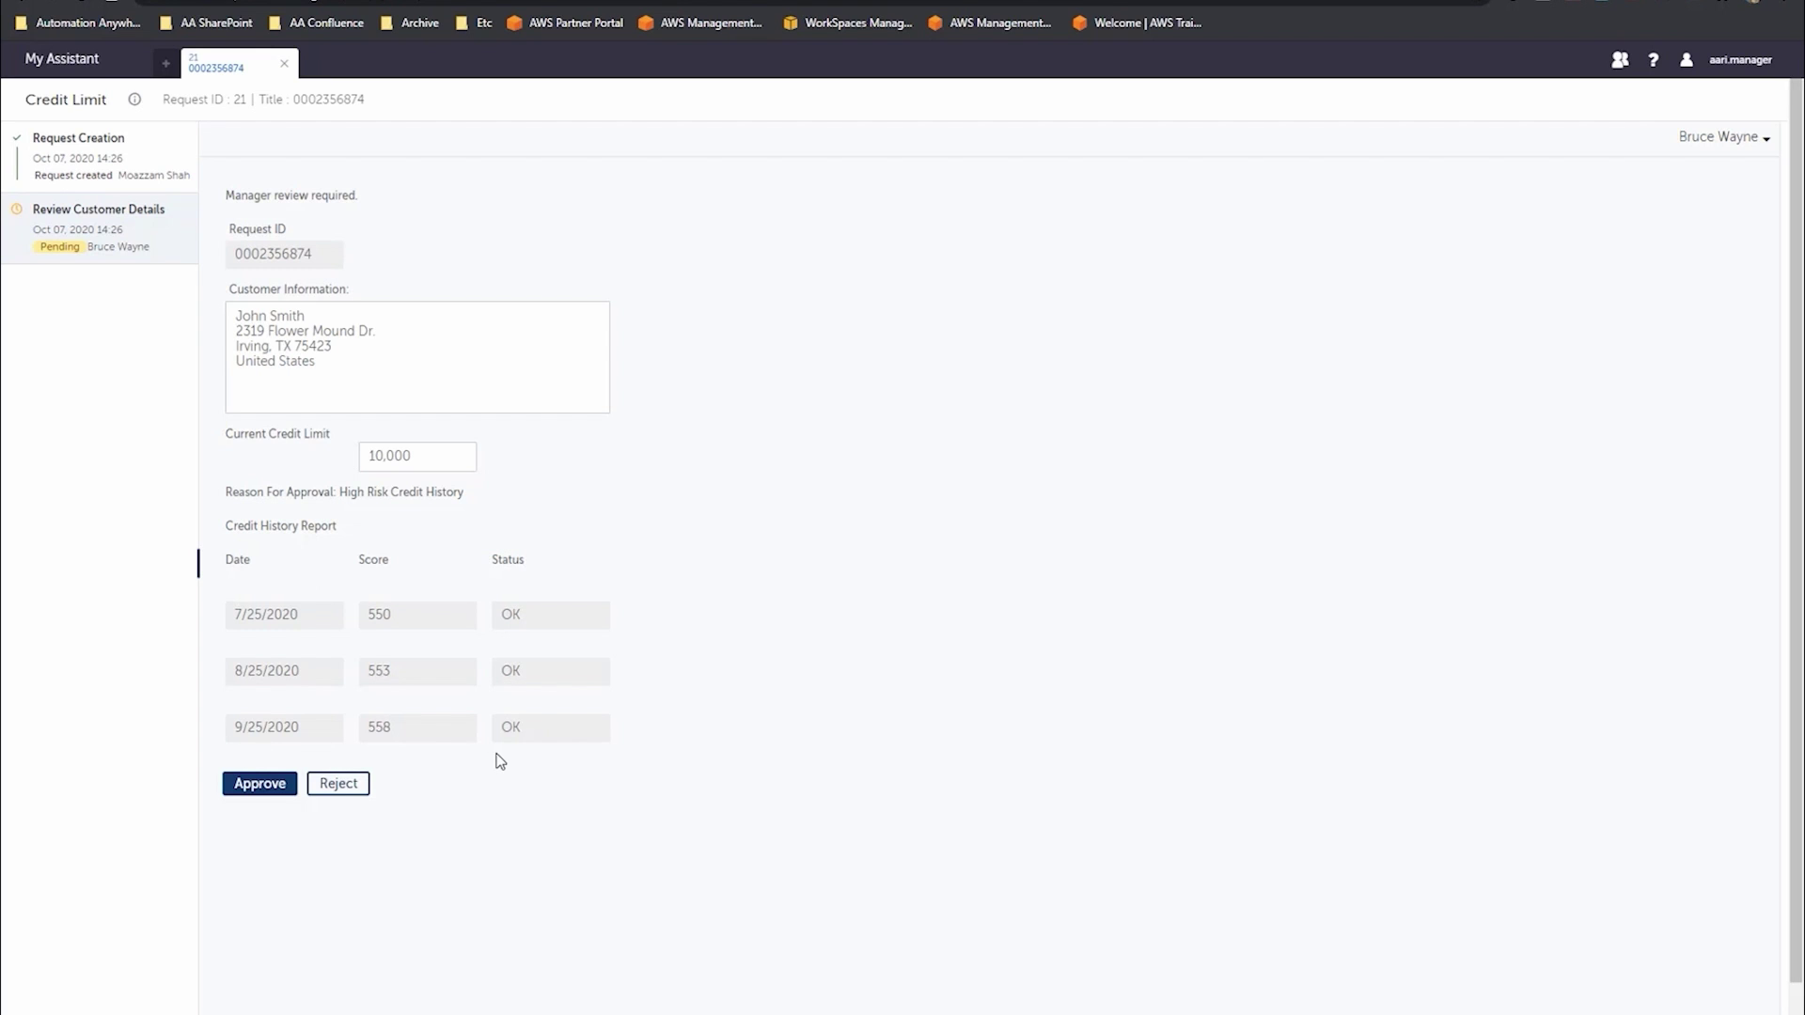
{"action": "left_click", "coordinate": [339, 784]}
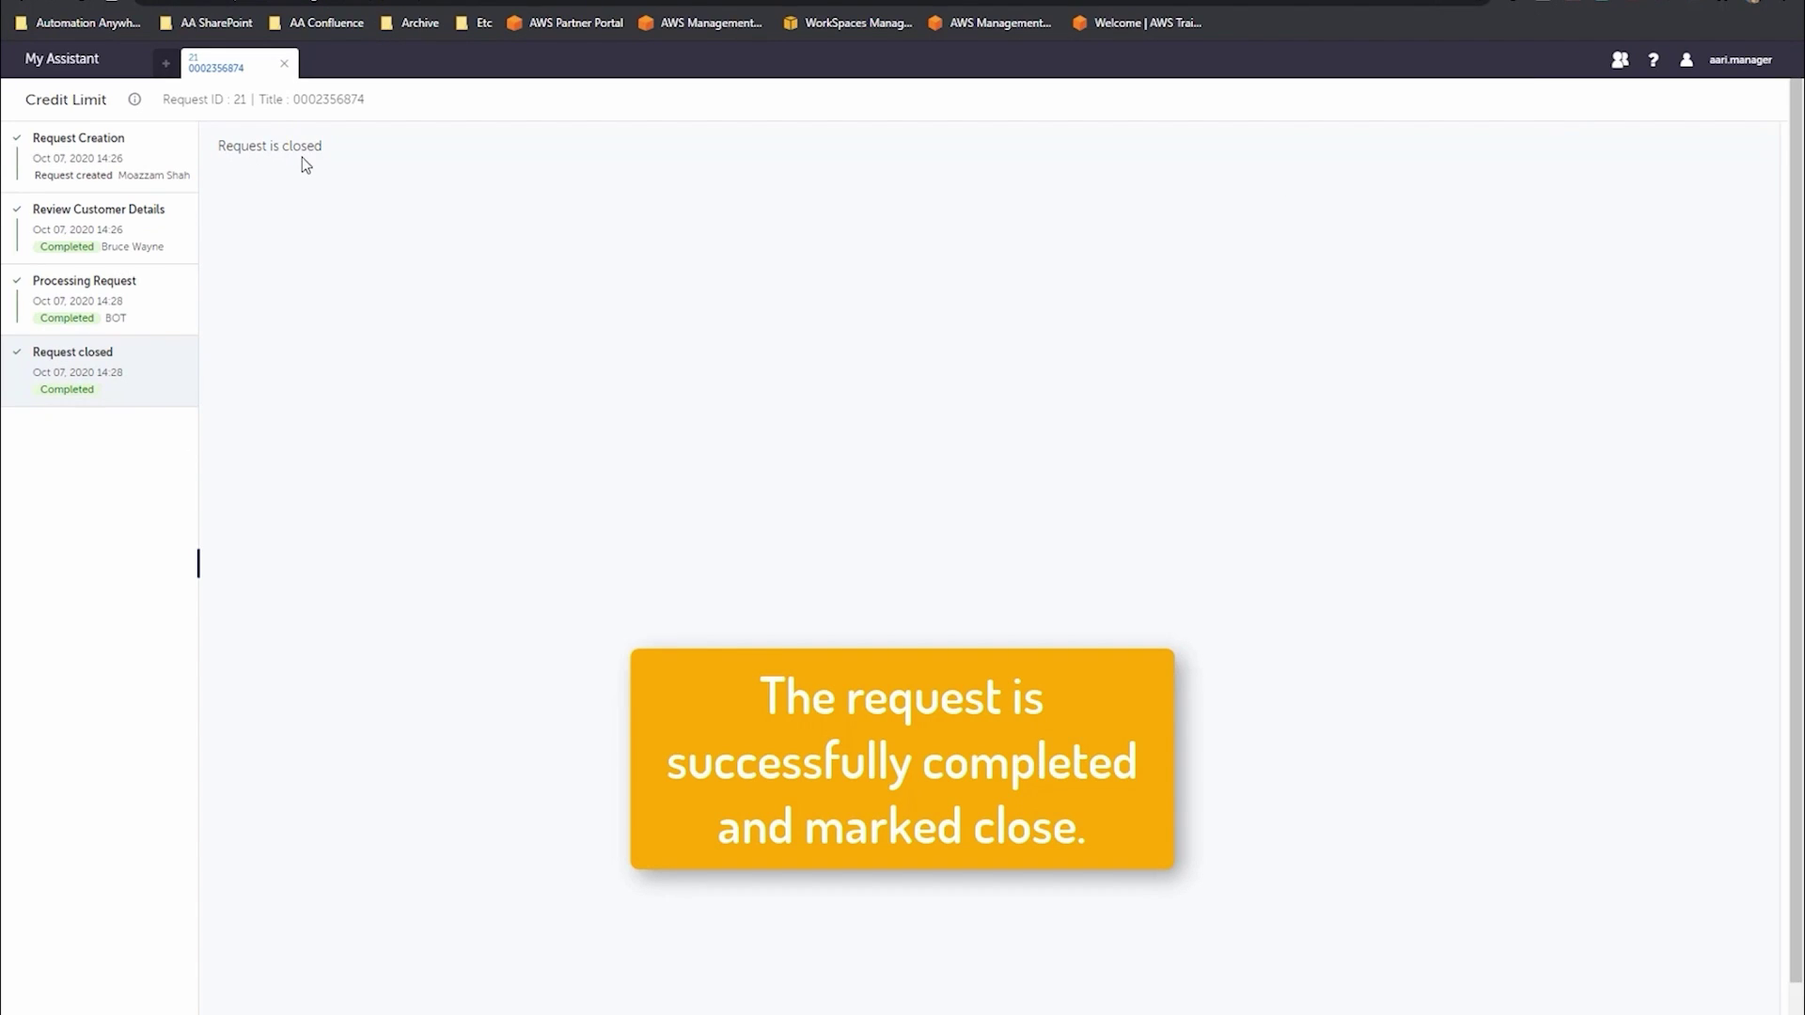
- Check the Processing Request and Request closed timeline entries, then log out of AARI
{"action": "left_click", "coordinate": [115, 294]}
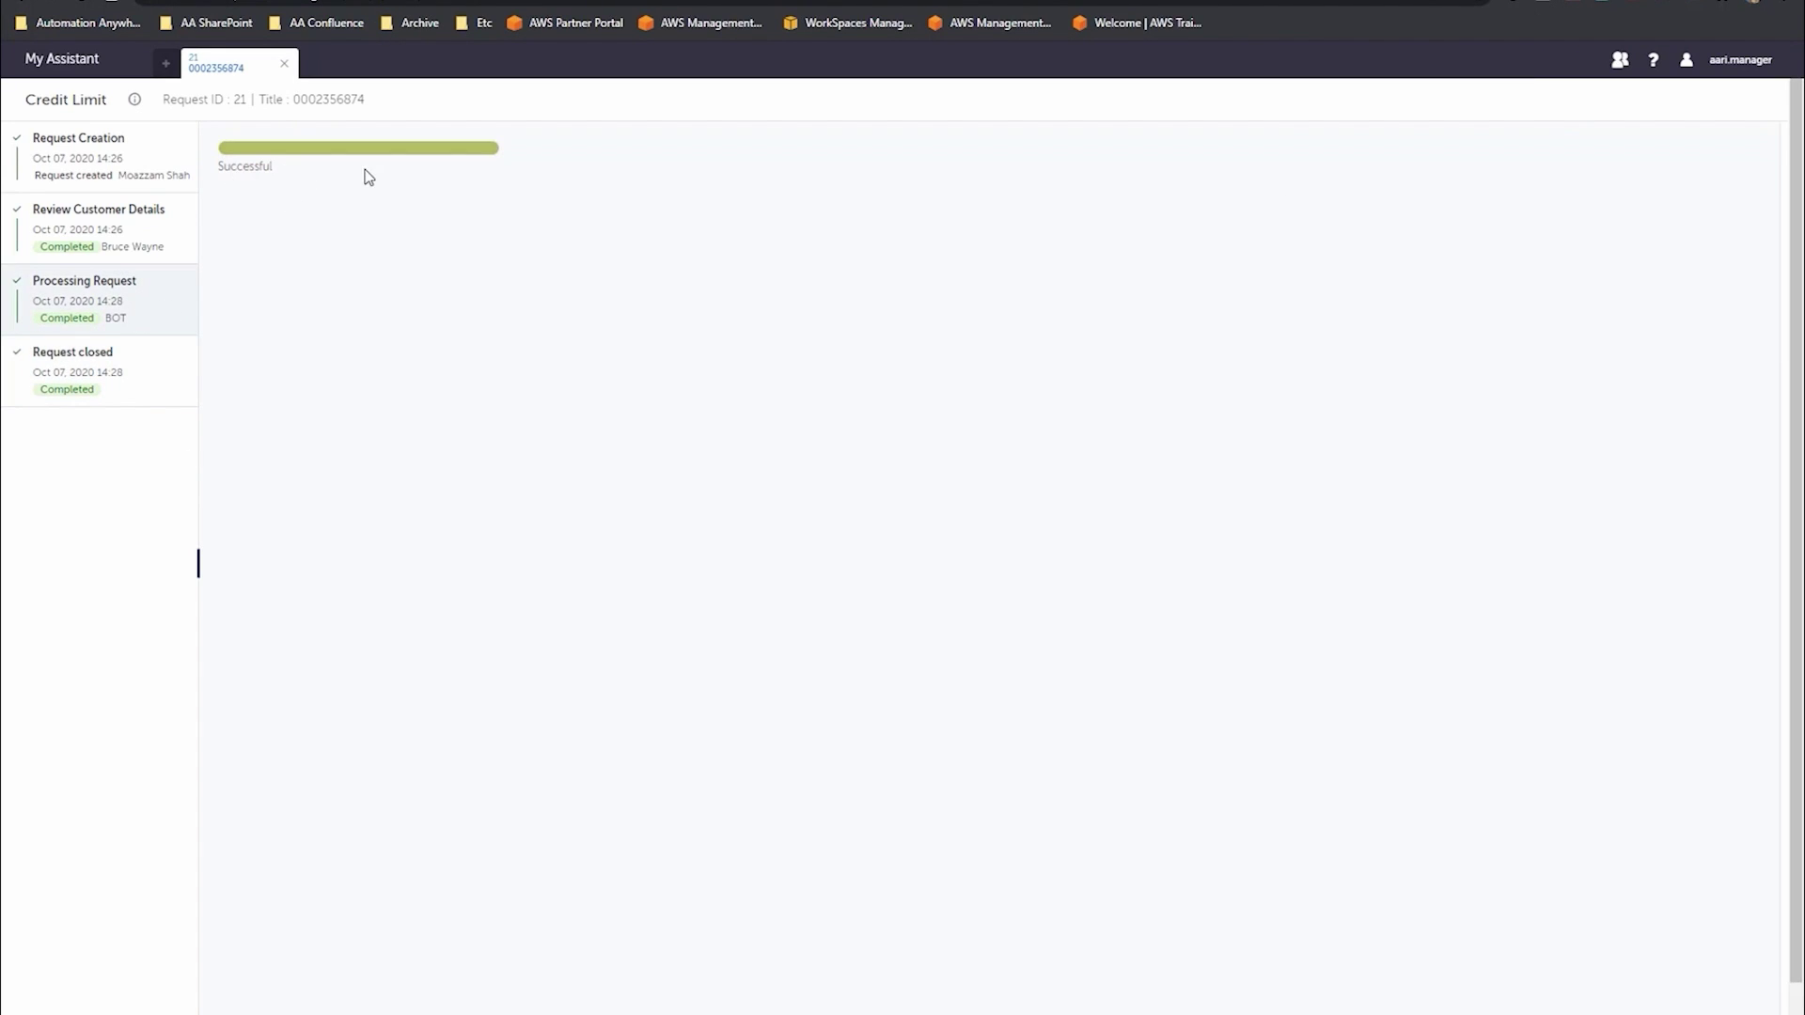
{"action": "left_click", "coordinate": [106, 374]}
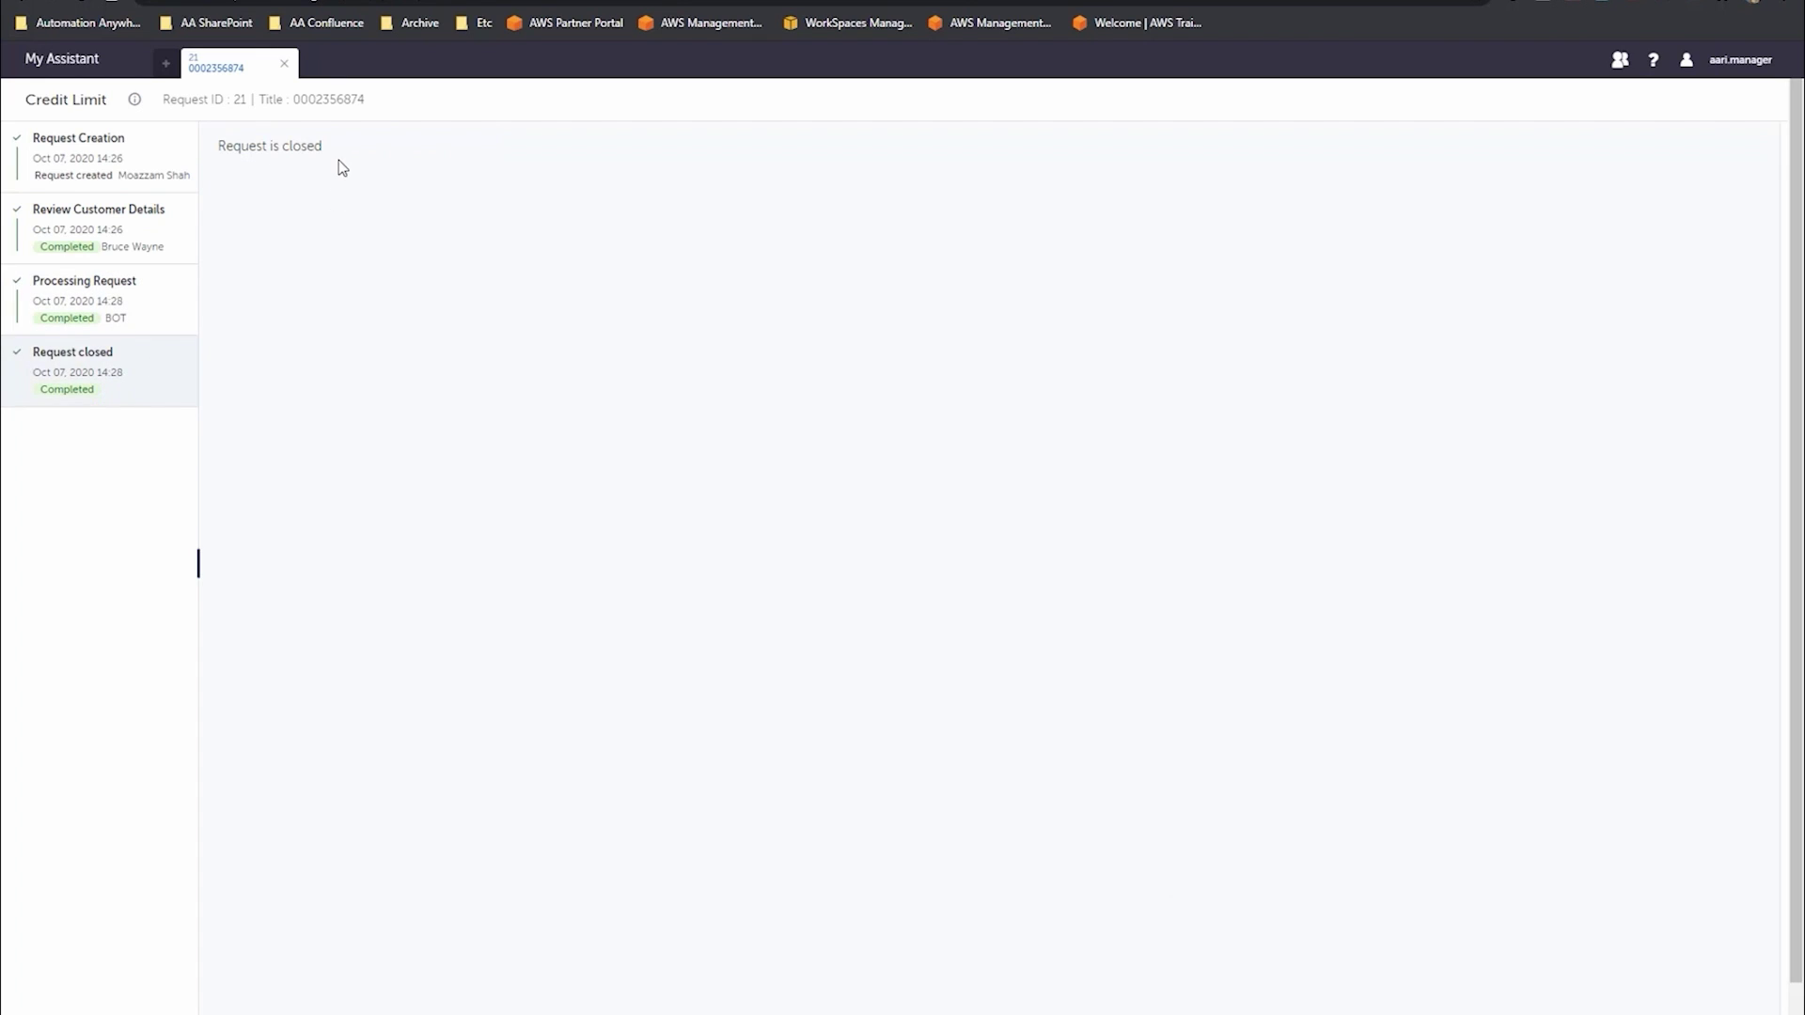
{"action": "left_click", "coordinate": [1730, 60]}
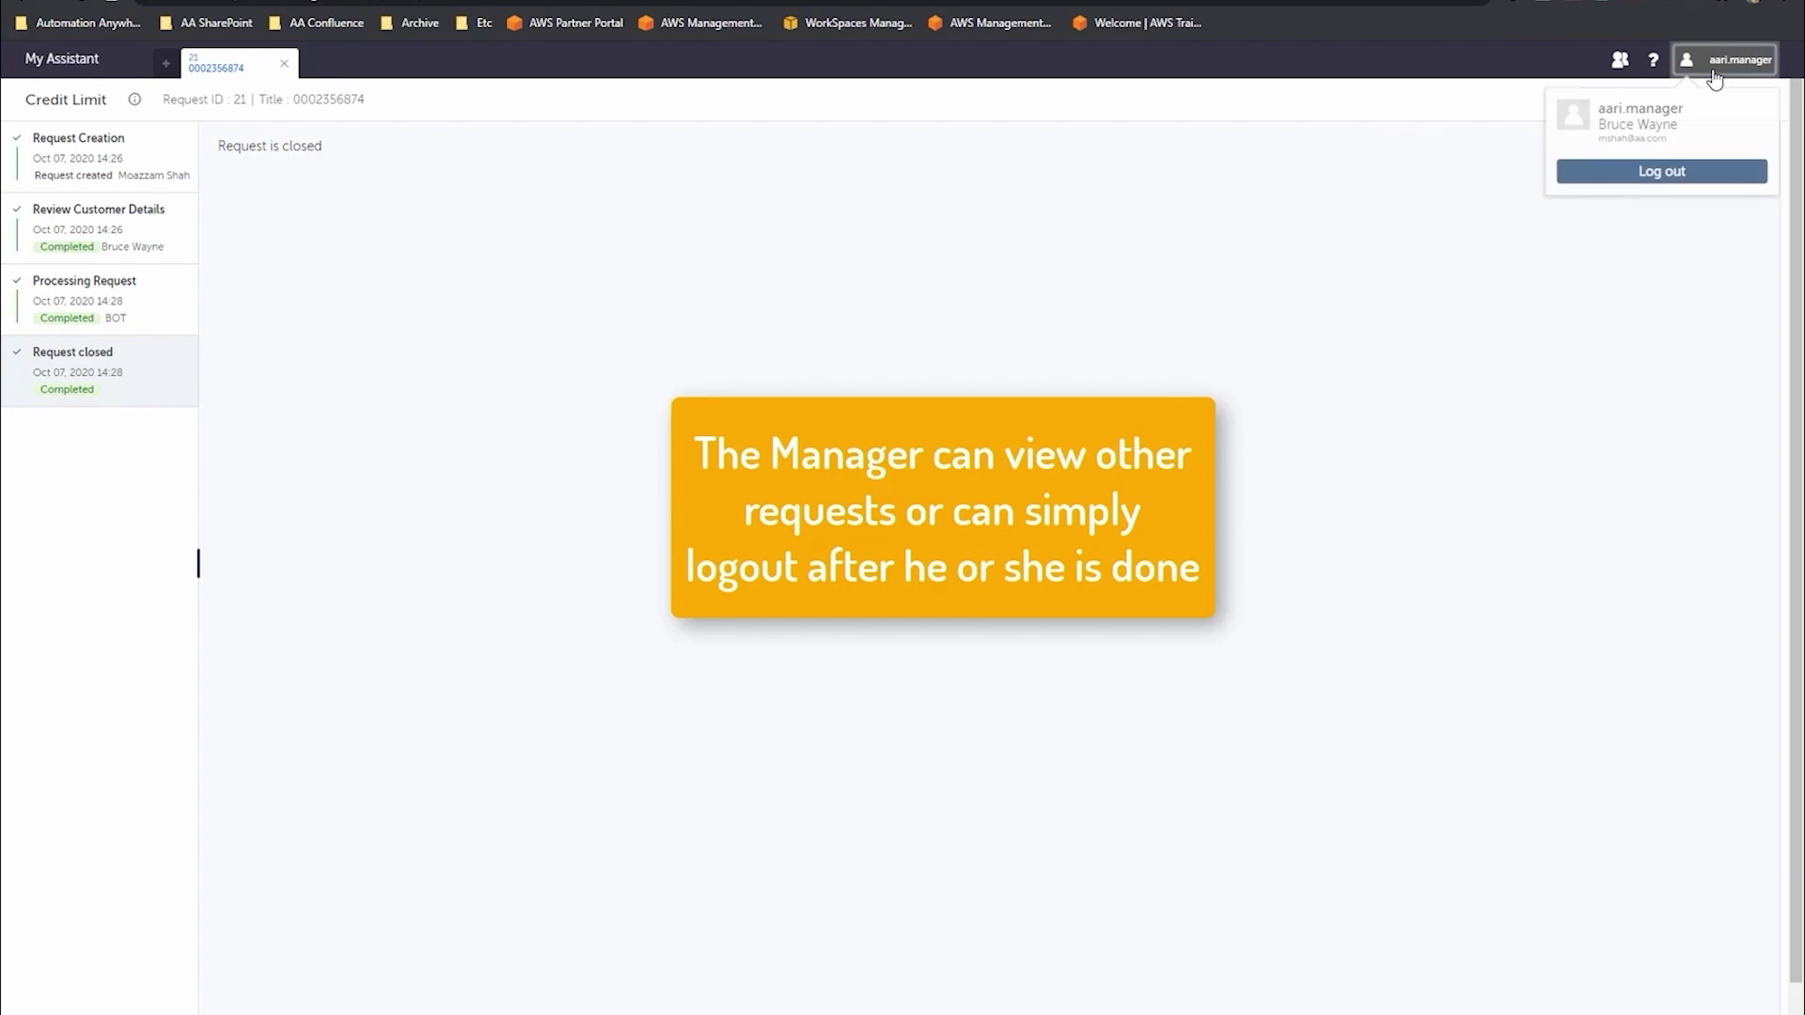
{"action": "left_click", "coordinate": [1701, 172]}
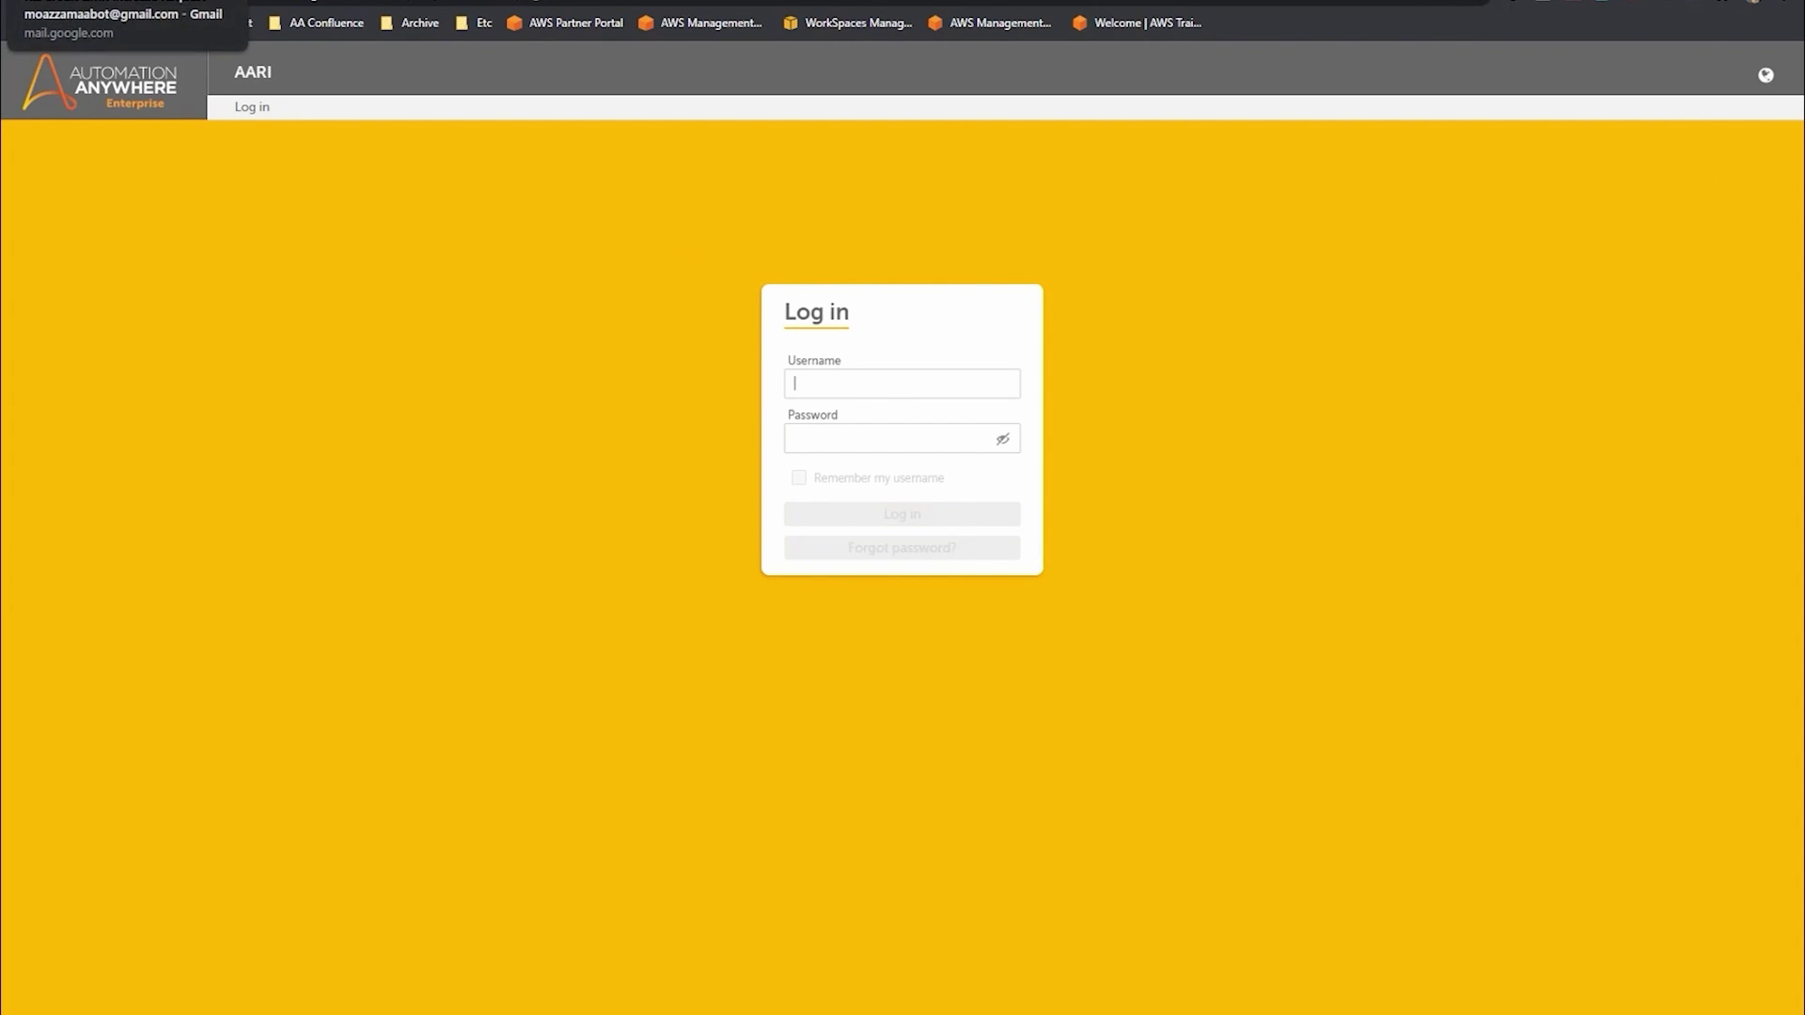
- Open the 'RE: Credit Limit Increase Decision' email from the Gmail inbox
{"action": "left_click", "coordinate": [113, 3]}
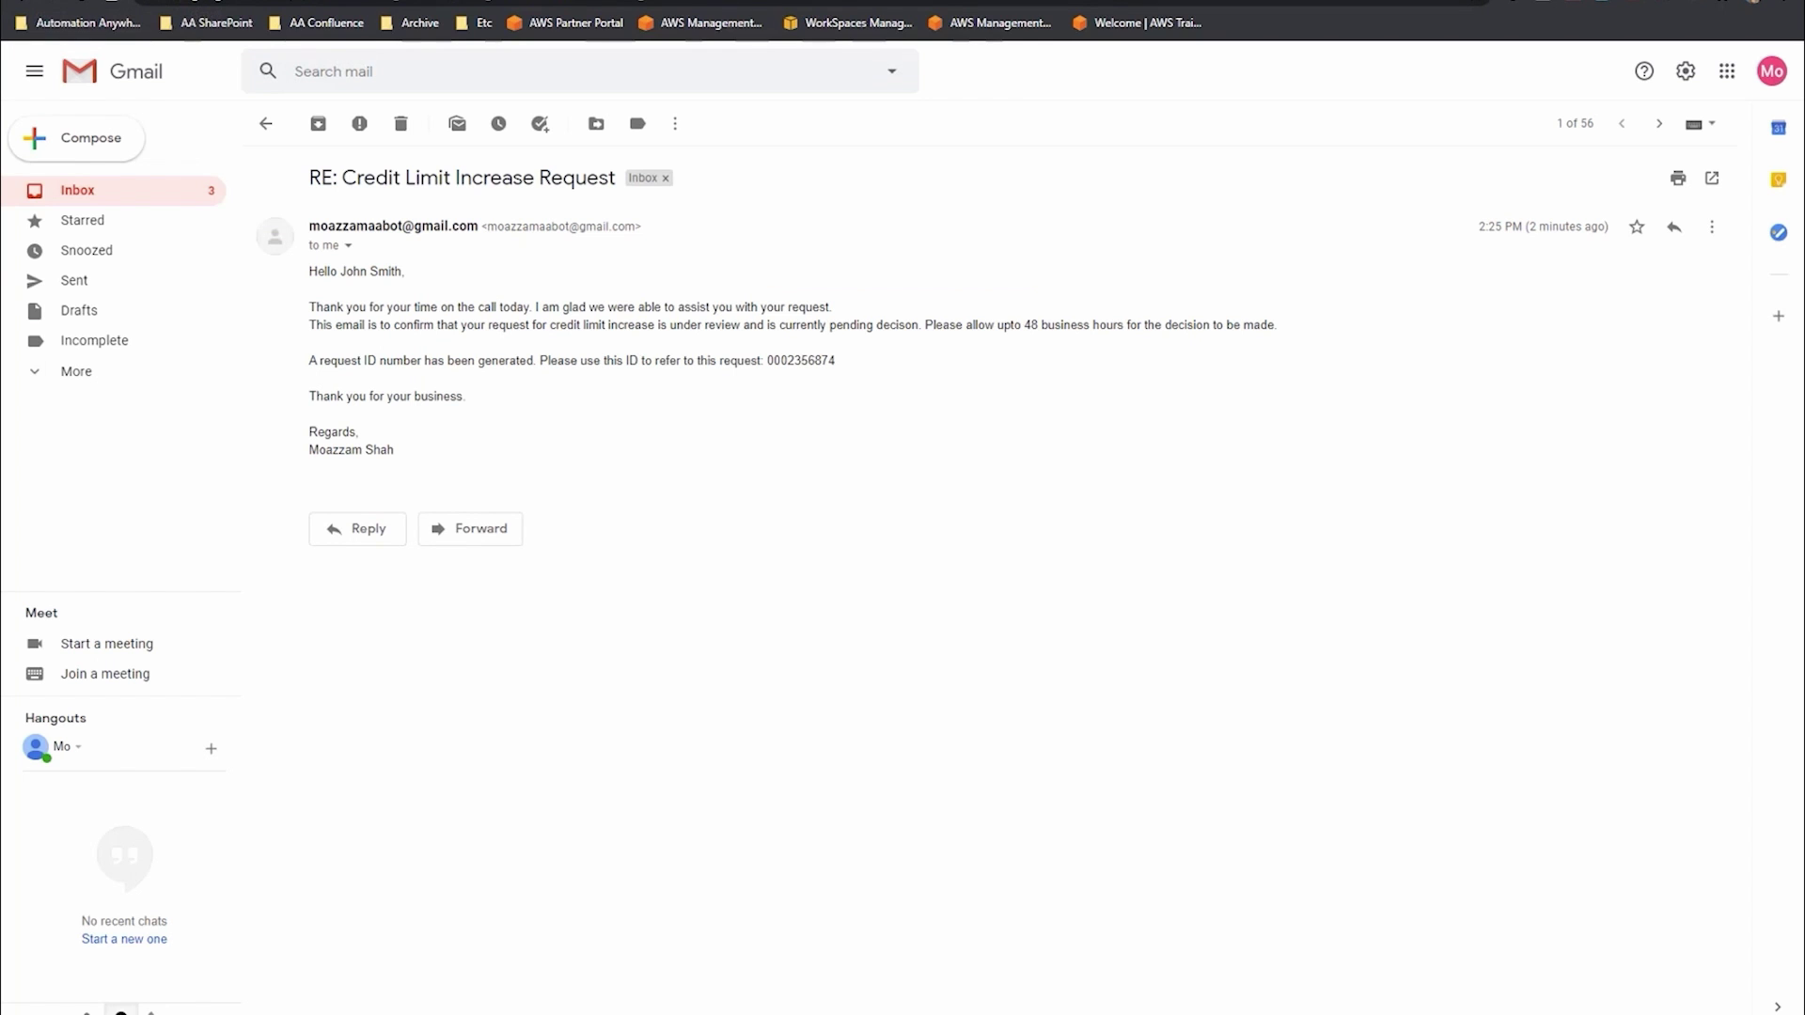
{"action": "left_click", "coordinate": [85, 190]}
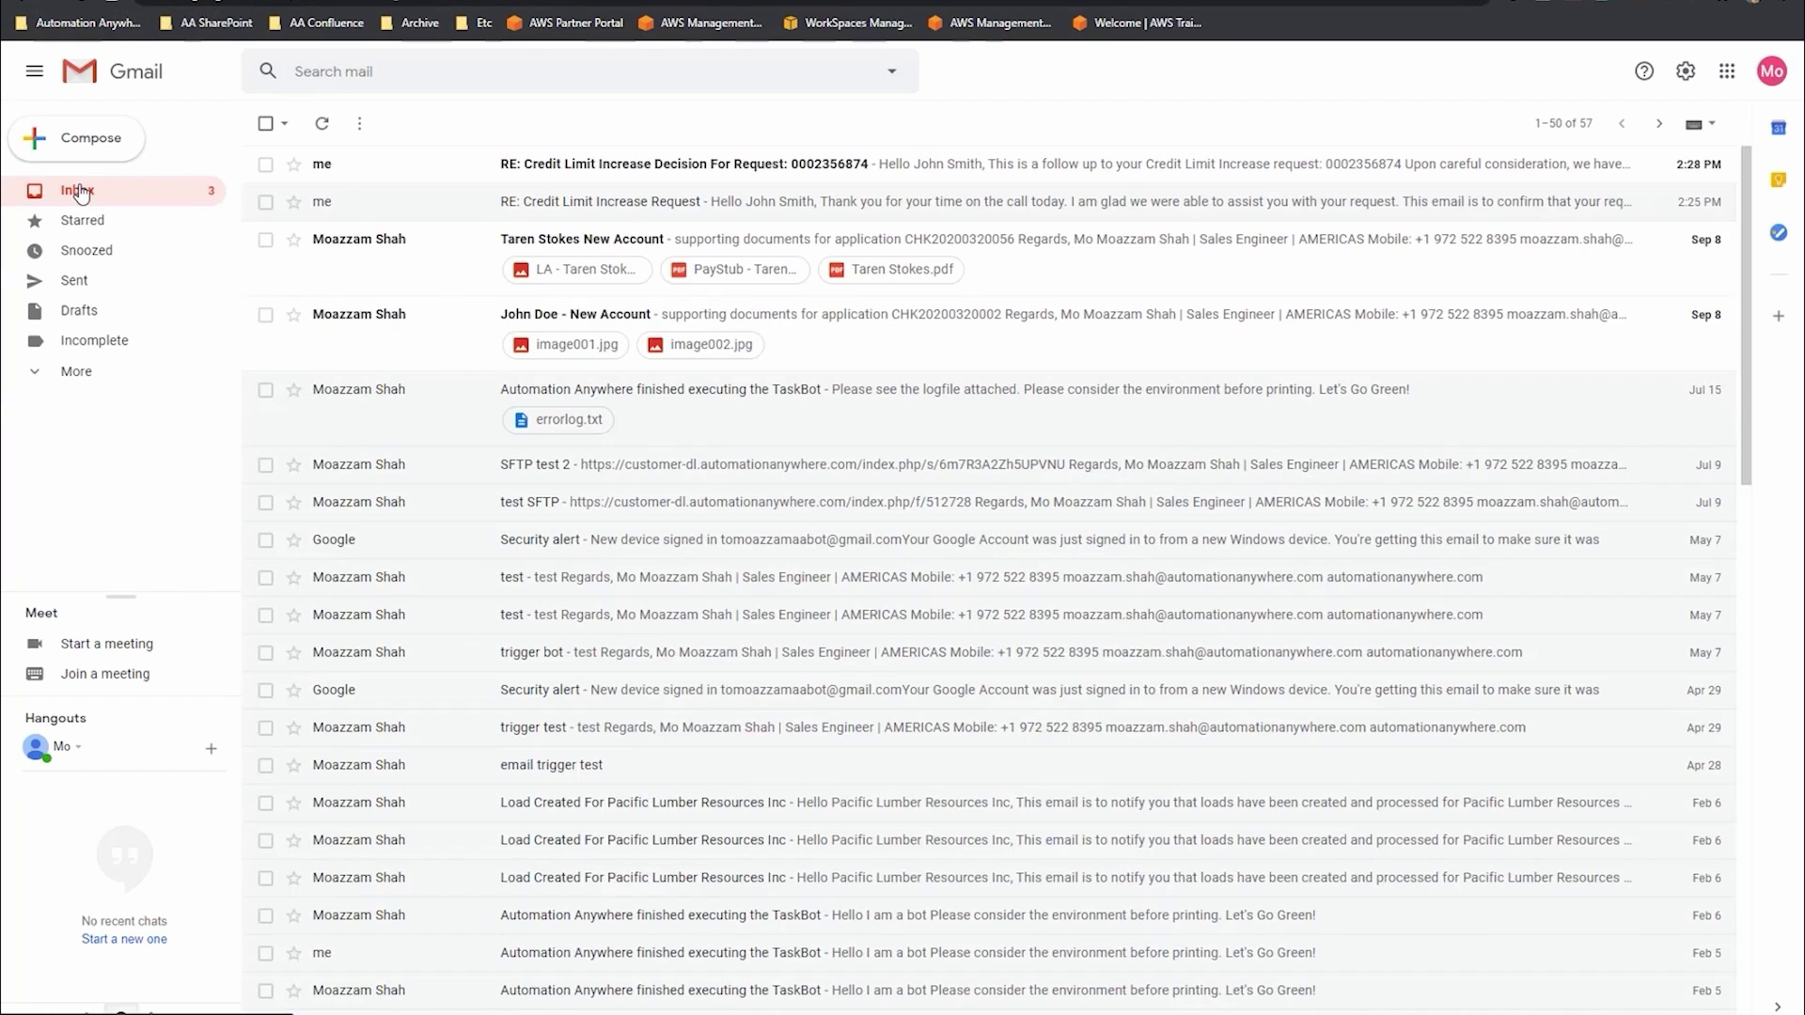
{"action": "left_click", "coordinate": [582, 179]}
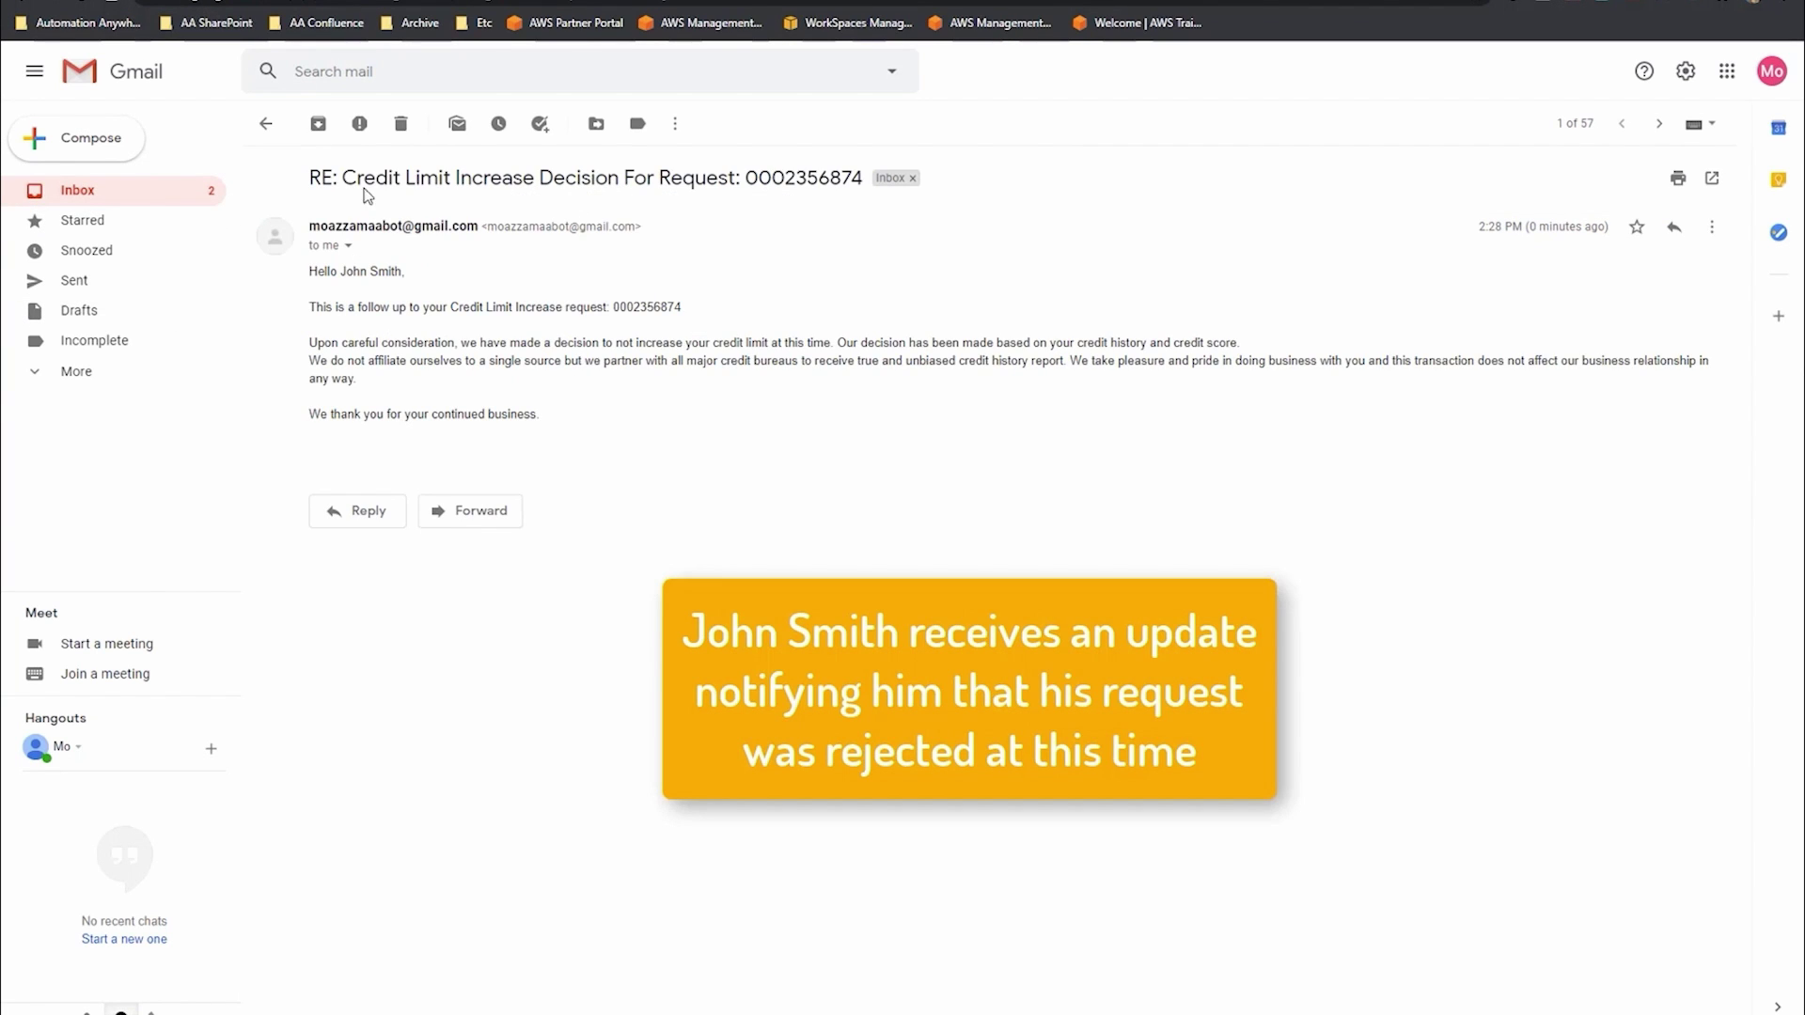